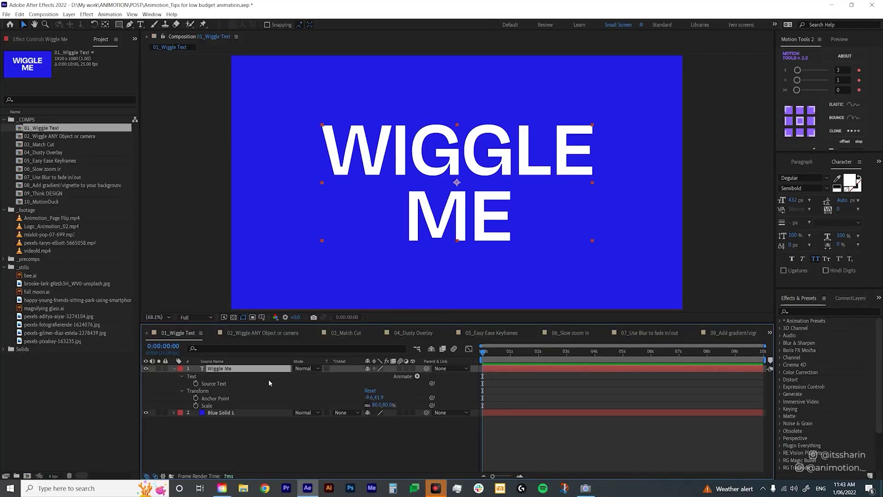
Step: Add a Position animator to the Wiggle Me text layer and give that animator a Wiggly selector
click(425, 380)
click(476, 243)
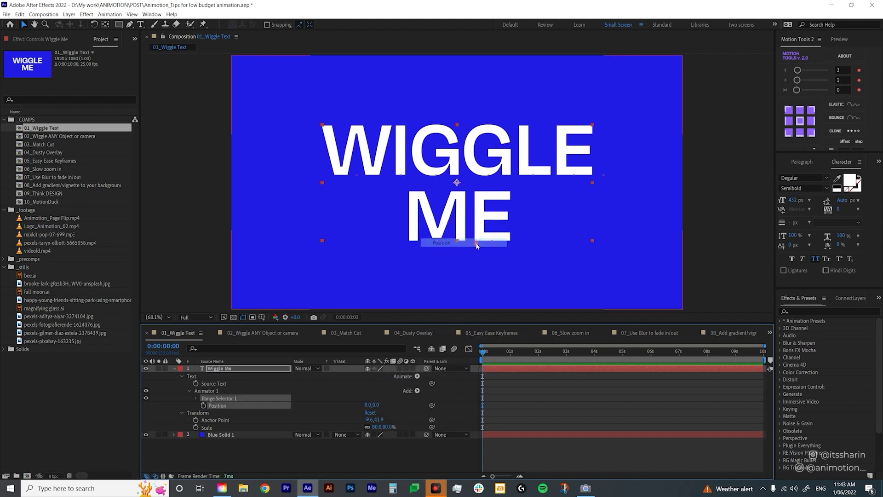
click(219, 390)
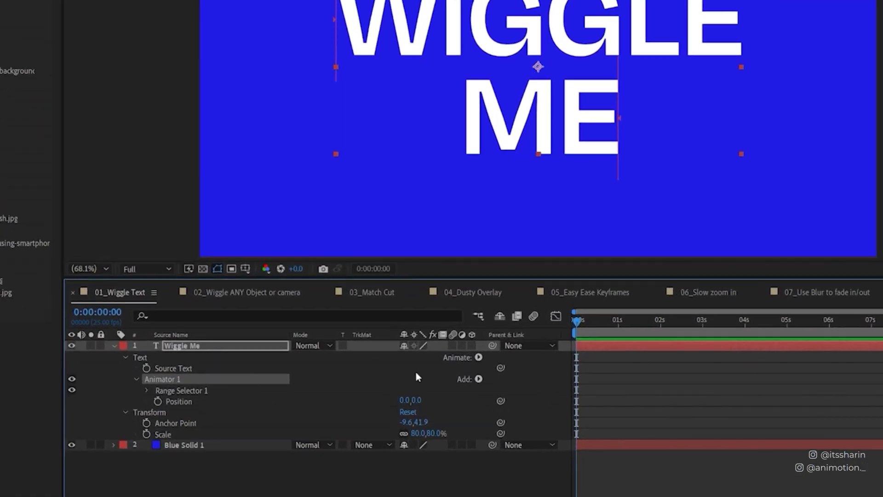
click(480, 380)
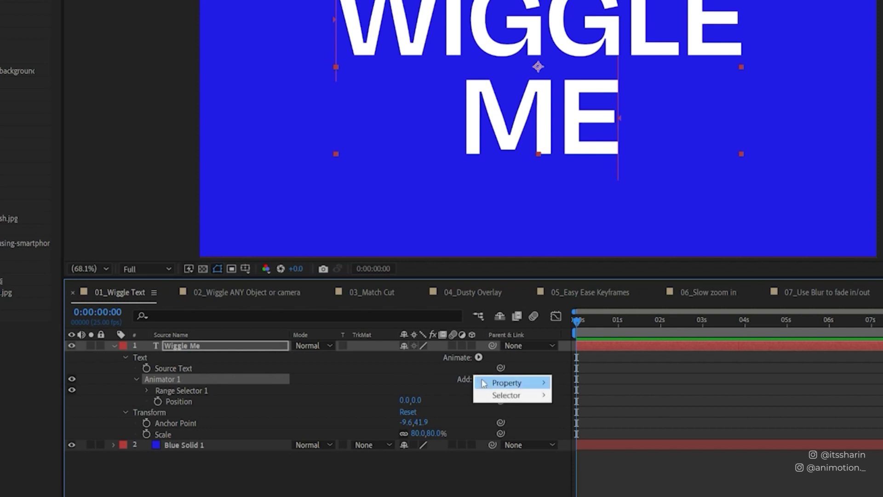
mouse_move(540, 399)
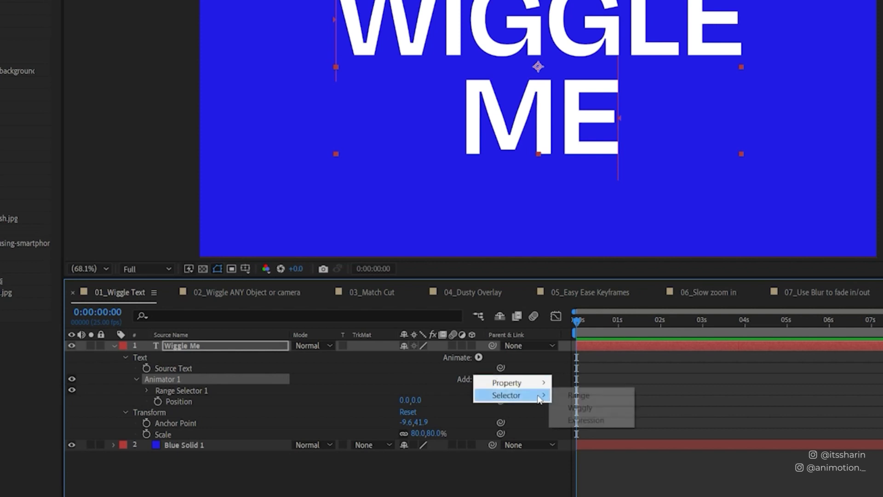
click(616, 408)
Step: Set the text animator's vertical Position to 20 and preview the wiggling letters
drag(586, 337, 562, 371)
click(396, 428)
click(417, 457)
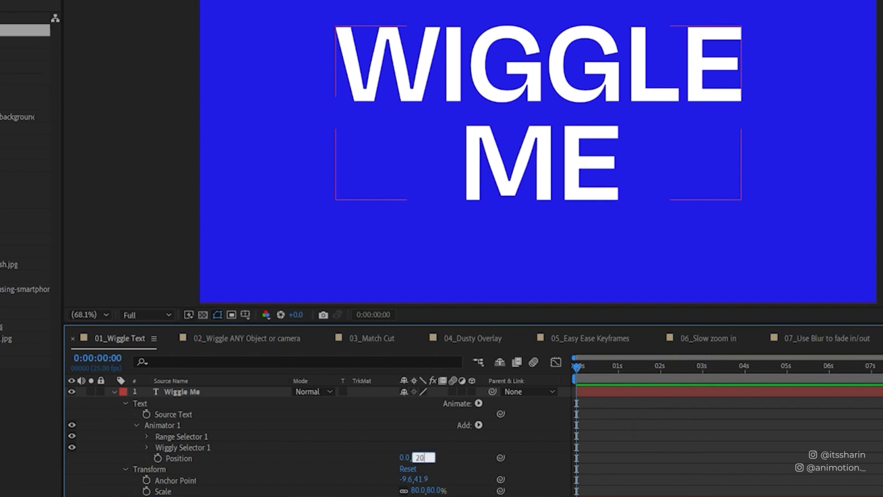
key(Return)
key(space)
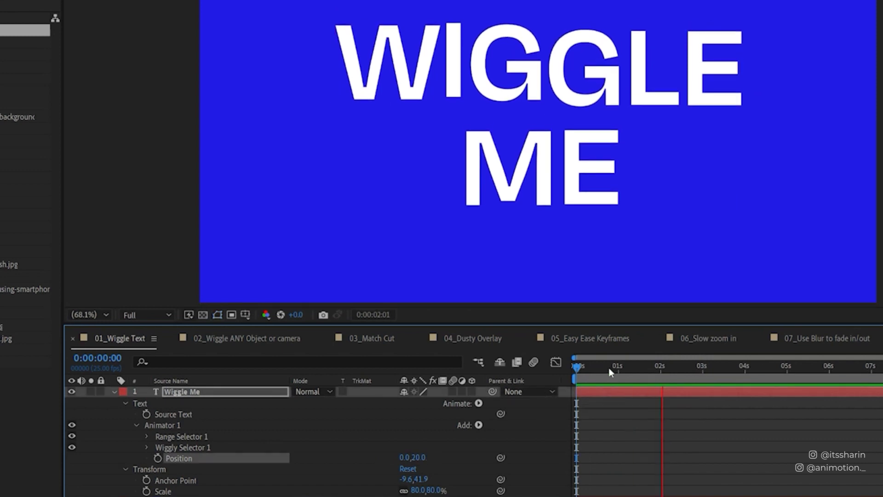
key(space)
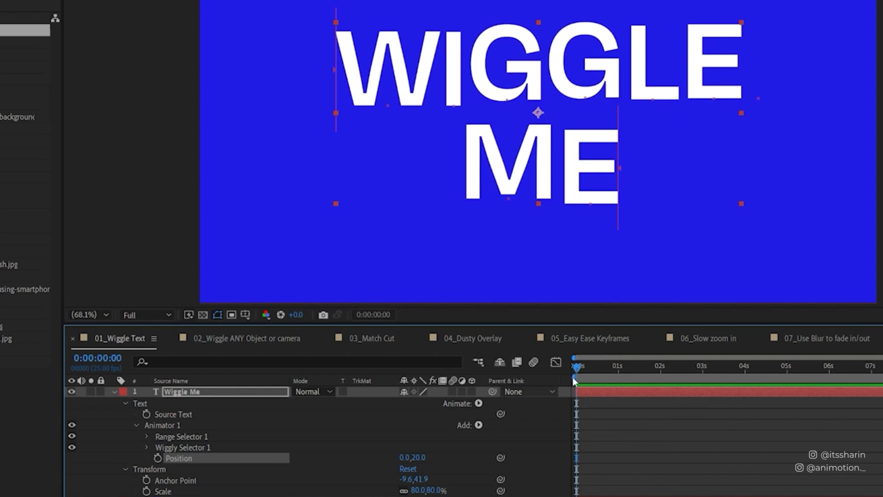
Step: Set Wiggles/Second of the Wiggly selector to 10 and preview the faster motion
click(147, 448)
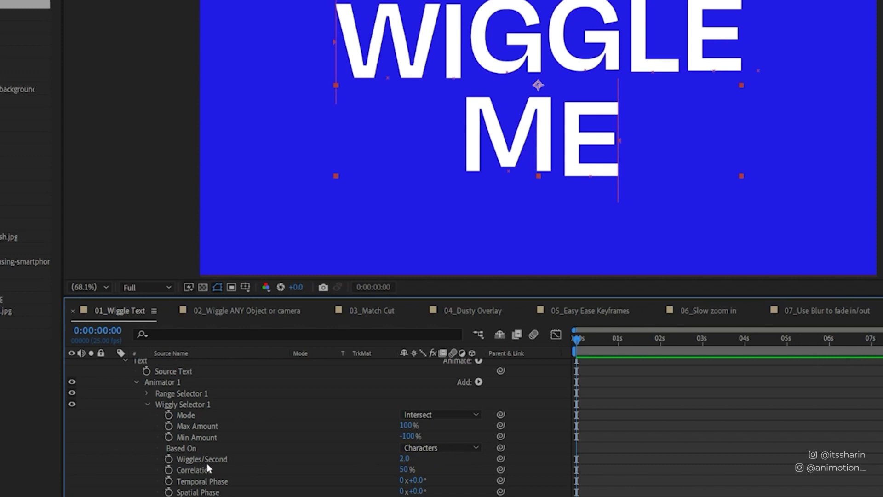
click(407, 459)
text(10)
key(Return)
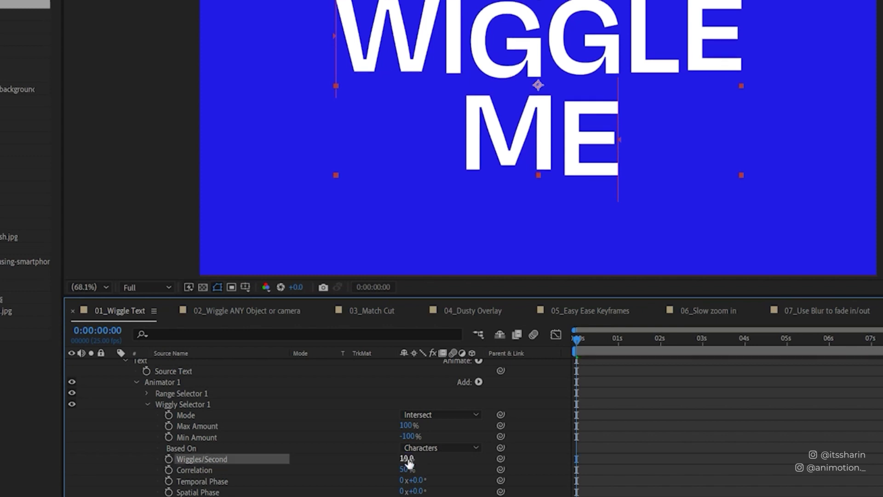
key(space)
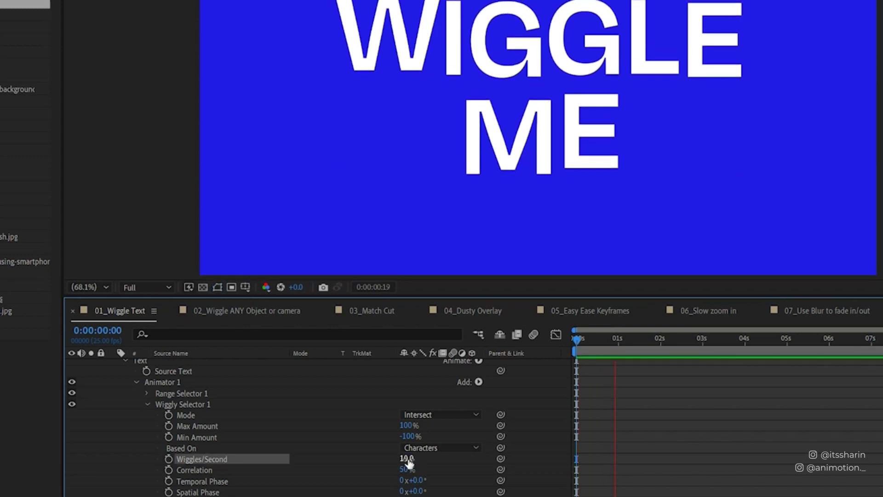
key(space)
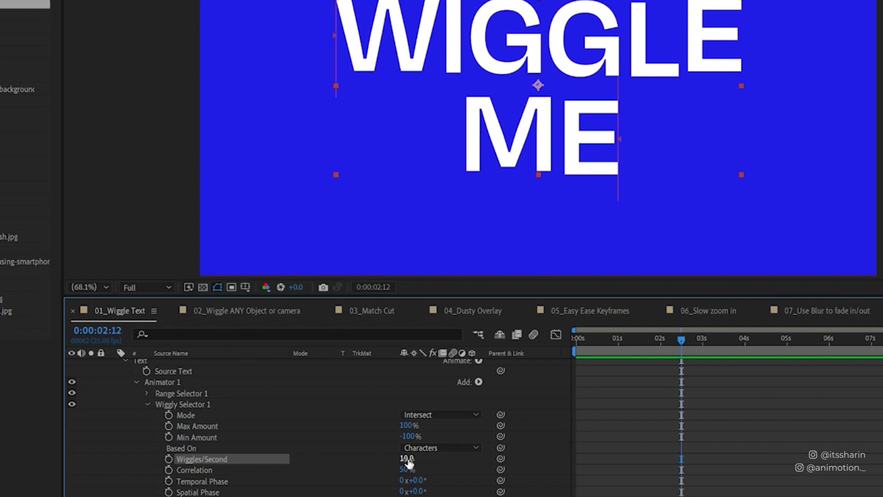
Step: Set the Wiggly selector's Correlation to 0%
click(404, 469)
text(0)
key(Return)
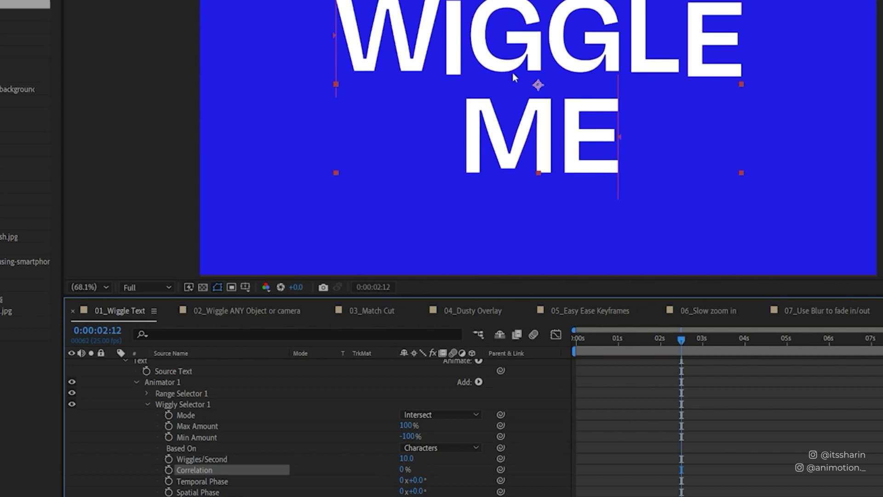
Step: Reduce the text animator's vertical Position to 10
scroll(580, 125, up, 1)
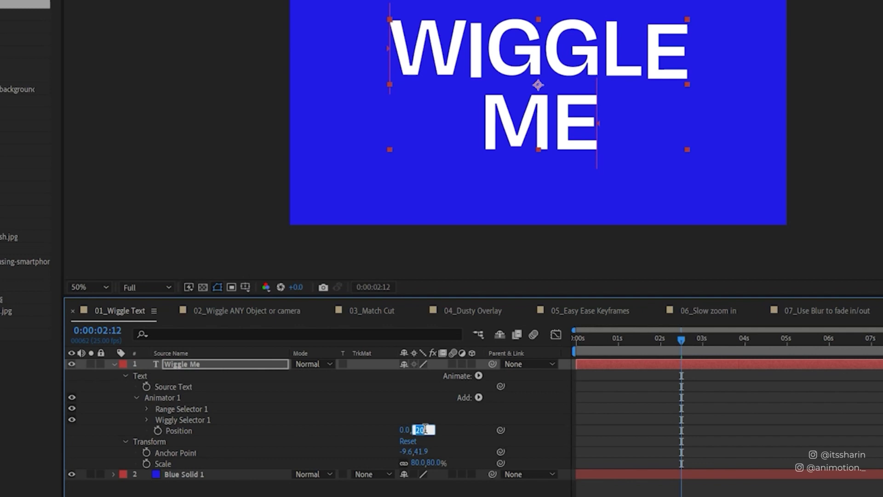
text(10)
key(Return)
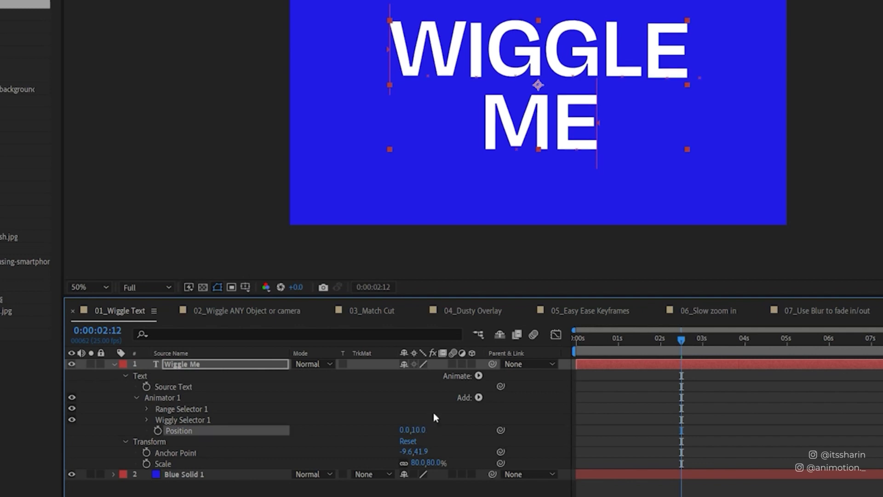
Step: Add a Rotation property to the text animator, set it to 10 degrees and preview the animation
click(479, 398)
mouse_move(507, 402)
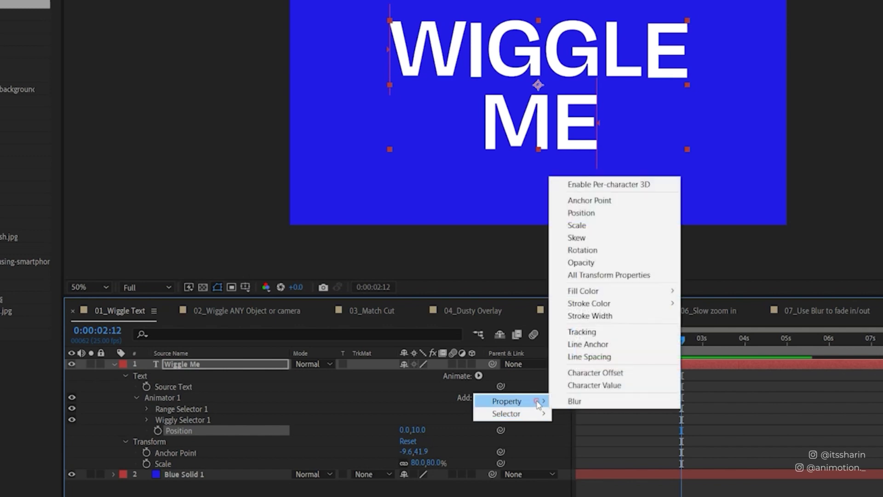
click(617, 250)
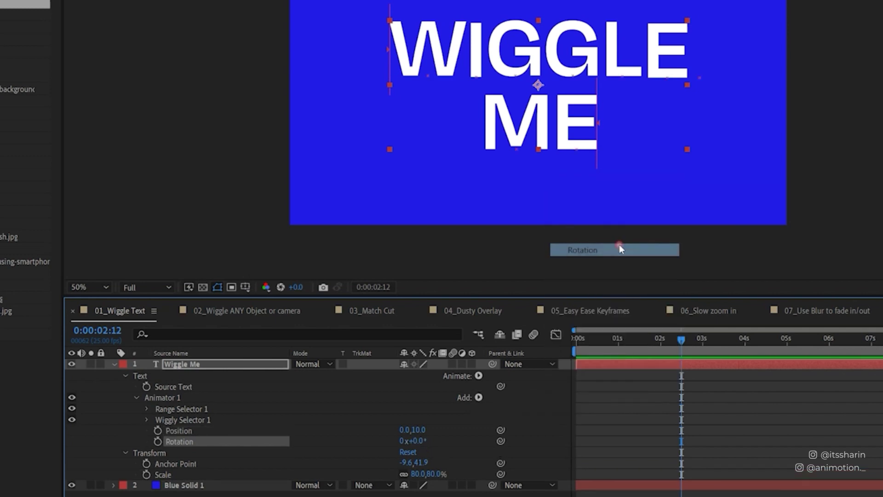
click(419, 442)
text(1)
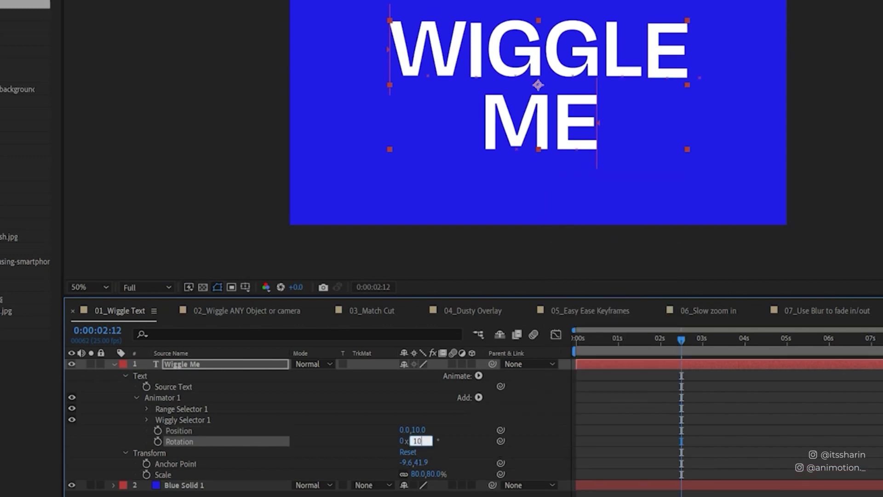
text(0)
key(Return)
key(space)
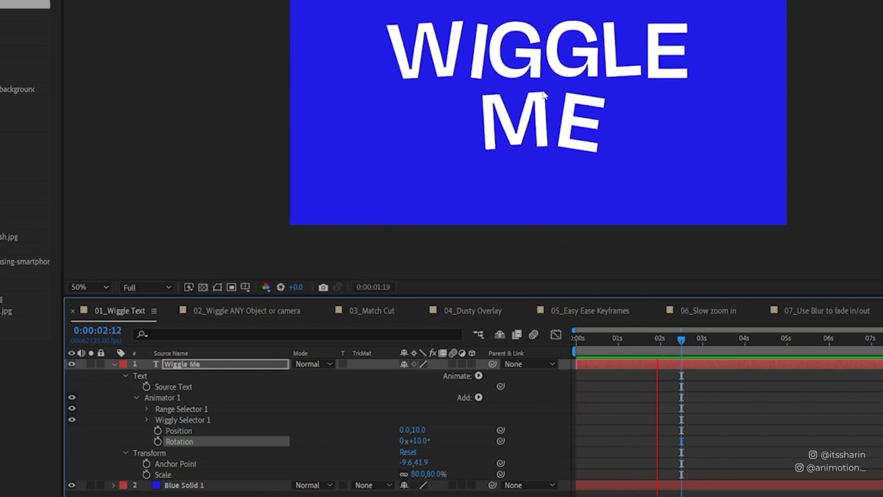
key(space)
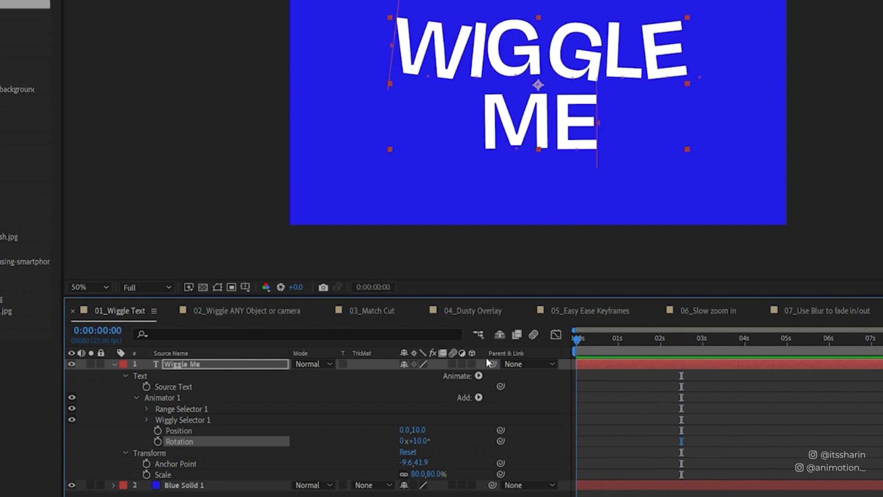
Step: Set the text animator's Rotation to 2 degrees
key(space)
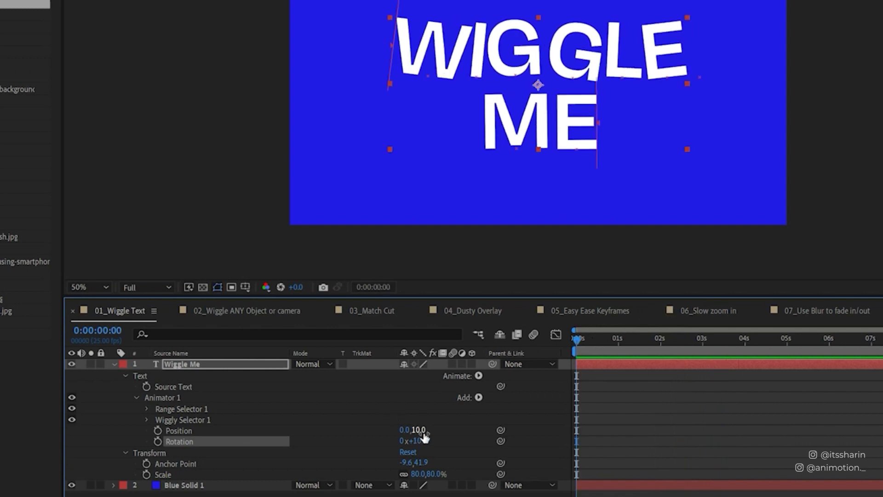
click(416, 440)
text(2)
key(Return)
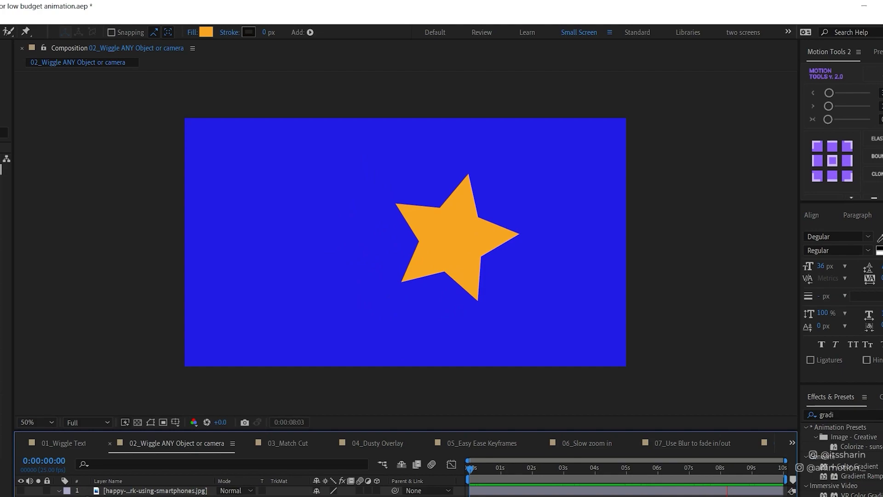
Step: Add the expression wiggle(5,100) to the Star layer's Position in 02_Wiggle ANY Object or camera and preview it
key(space)
click(215, 392)
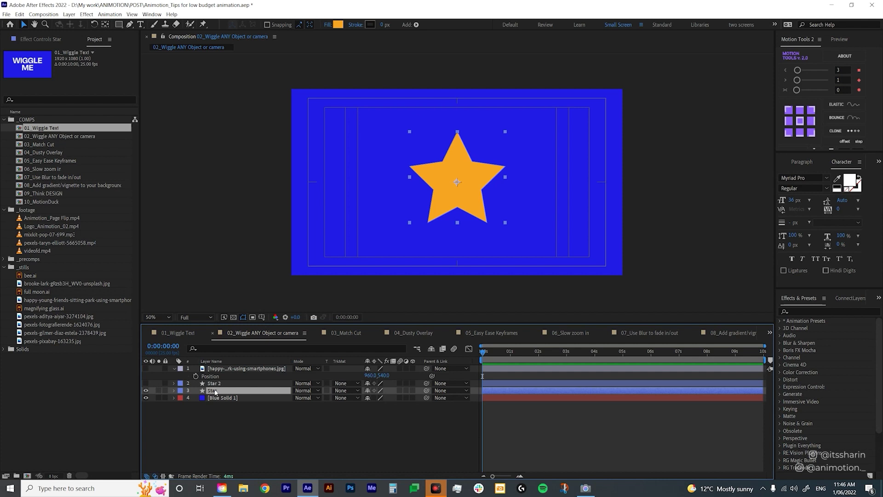
key(p)
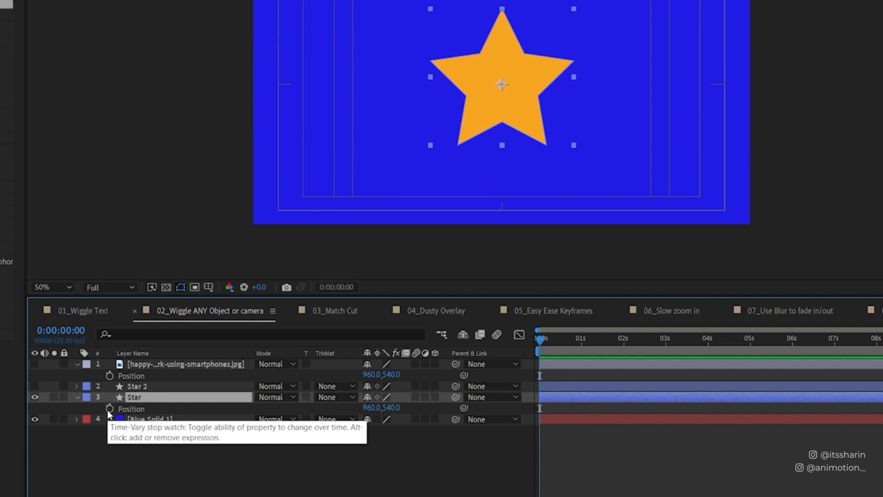
alt+click(195, 399)
text(wiggle()
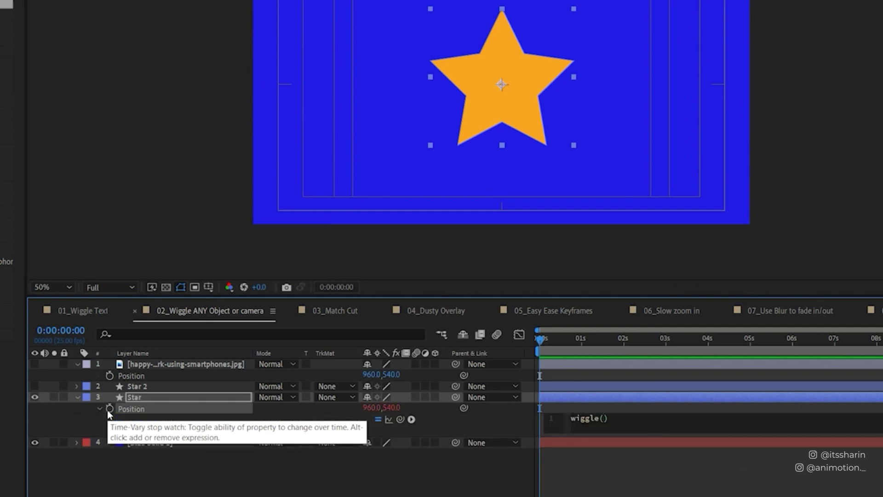
text(5,100)
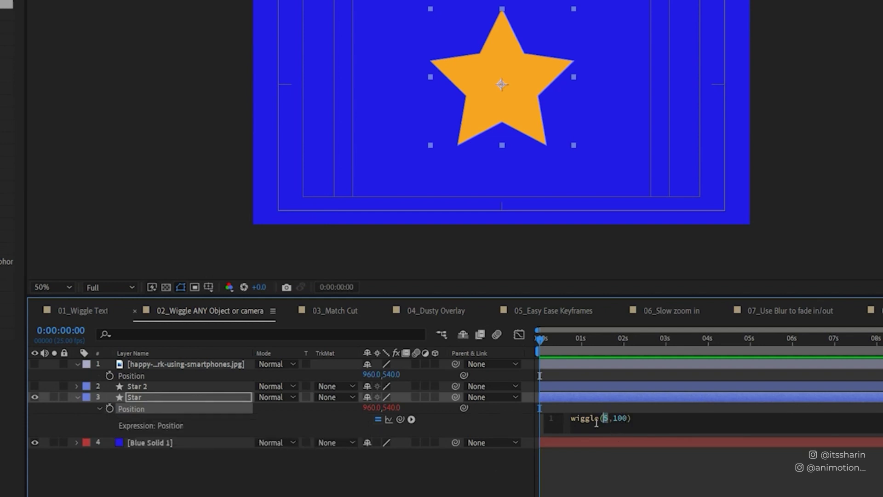
drag(613, 420, 620, 418)
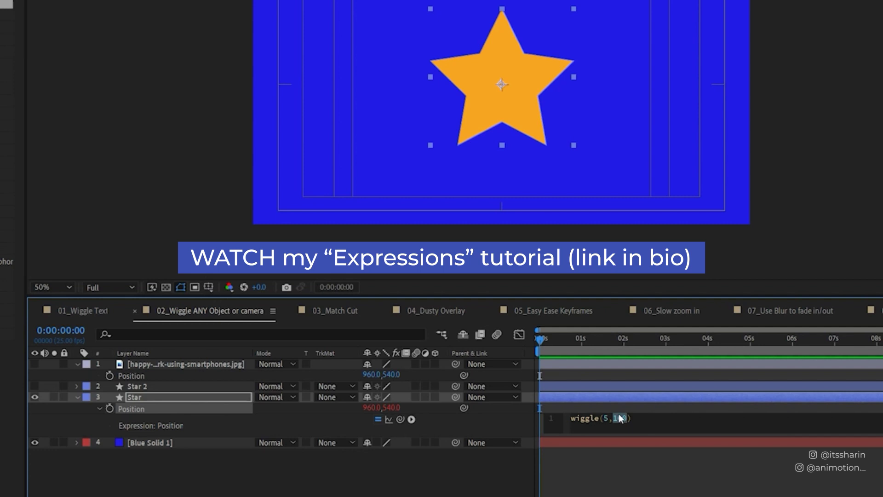
click(565, 389)
key(space)
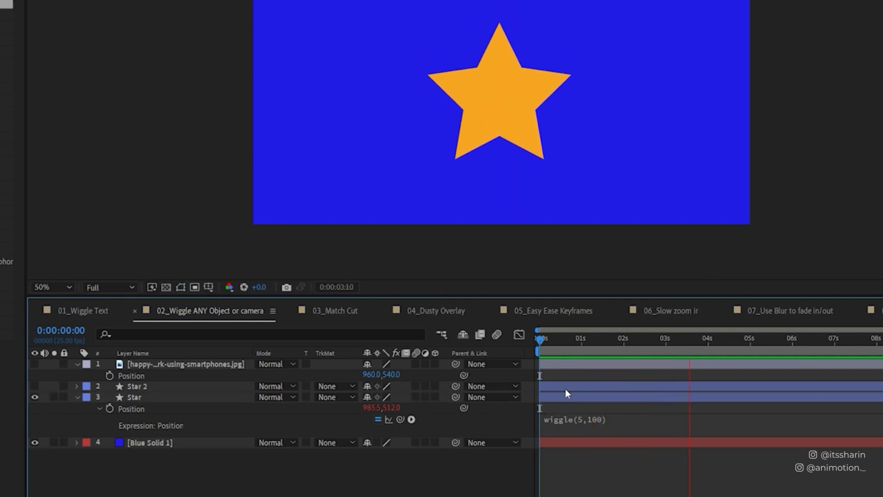
key(space)
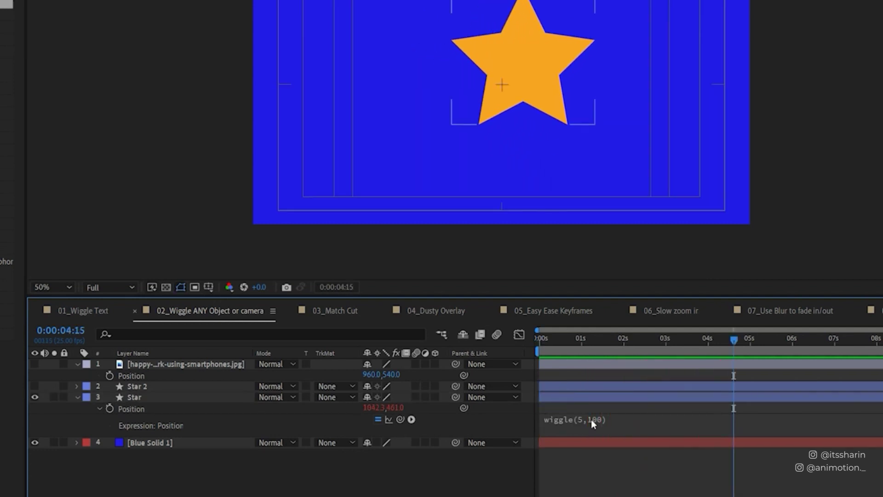
Step: Change the Star layer's Position expression to wiggle(1,50) and preview the result
click(592, 418)
click(608, 418)
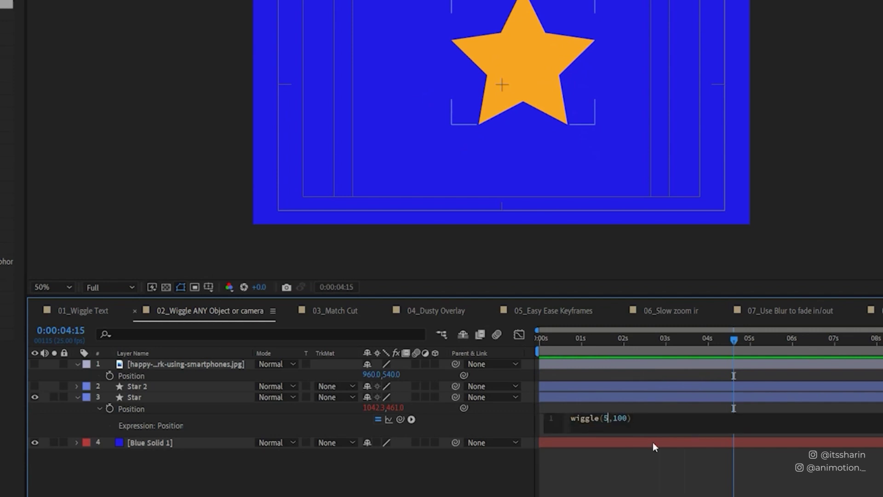
key(BackSpace)
text(1)
key(Right)
key(shift+Right)
key(shift+Right)
key(shift+Right)
text(50)
key(Return)
key(BackSpace)
click(665, 473)
key(space)
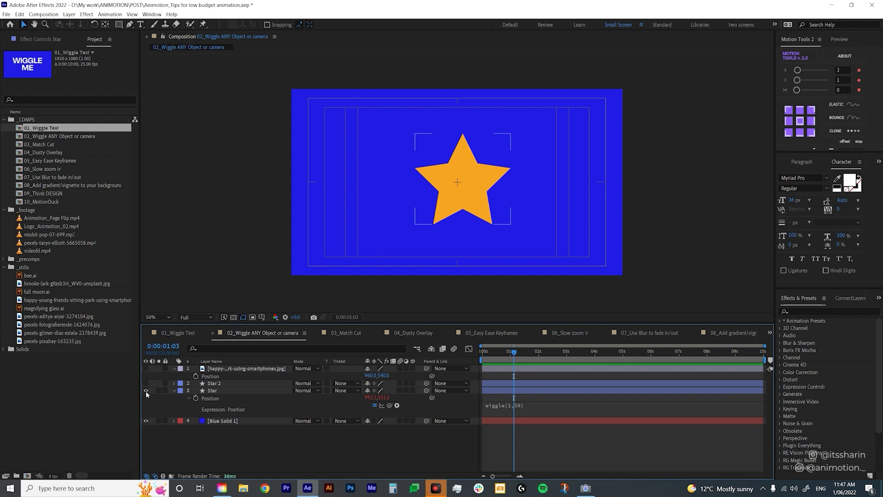
Step: Show the Star 2 layer in place of Star and apply the Wiggle - position preset to it
click(146, 391)
click(146, 383)
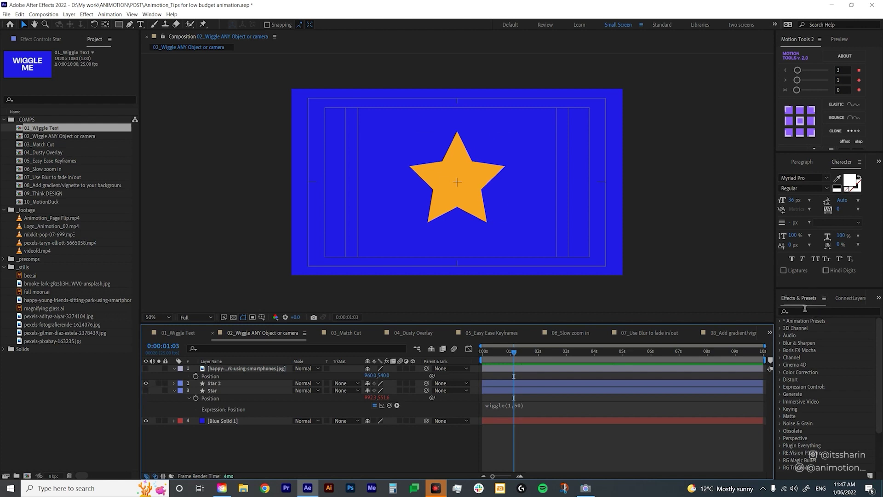
click(806, 310)
text(wiggle)
drag(777, 309, 552, 384)
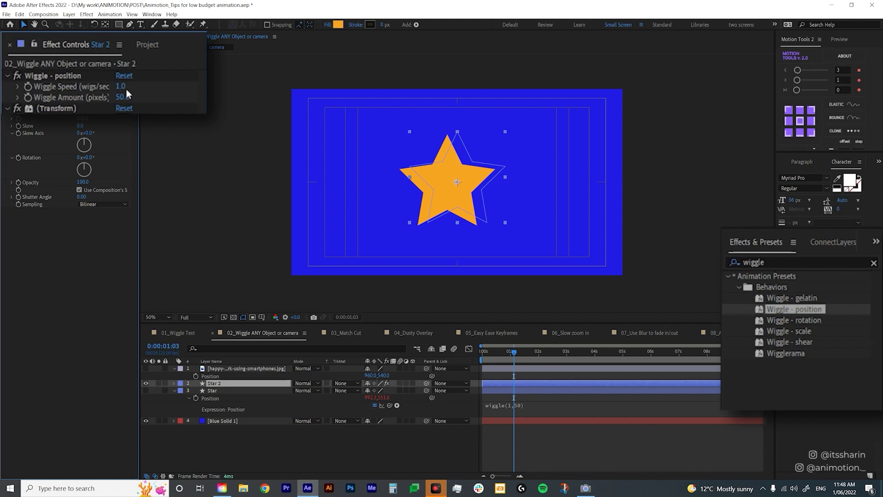
Step: Set the Wiggle - position effect on Star 2 to a Wiggle Speed of 0.5 and a Wiggle Amount of 100 pixels
click(120, 88)
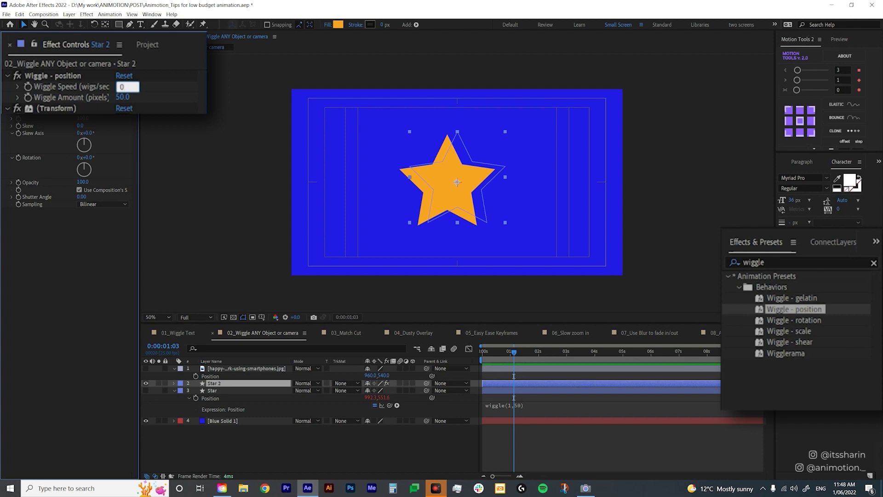
text(0.5)
key(Tab)
text(100)
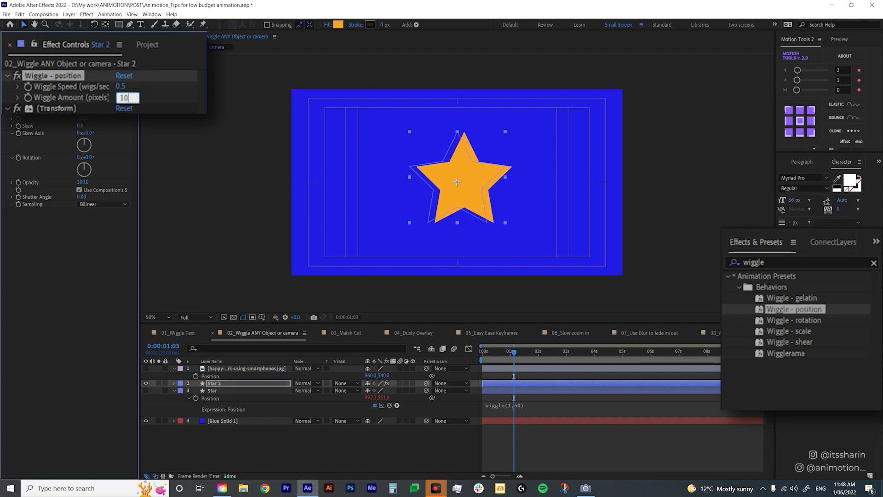
key(Return)
click(252, 448)
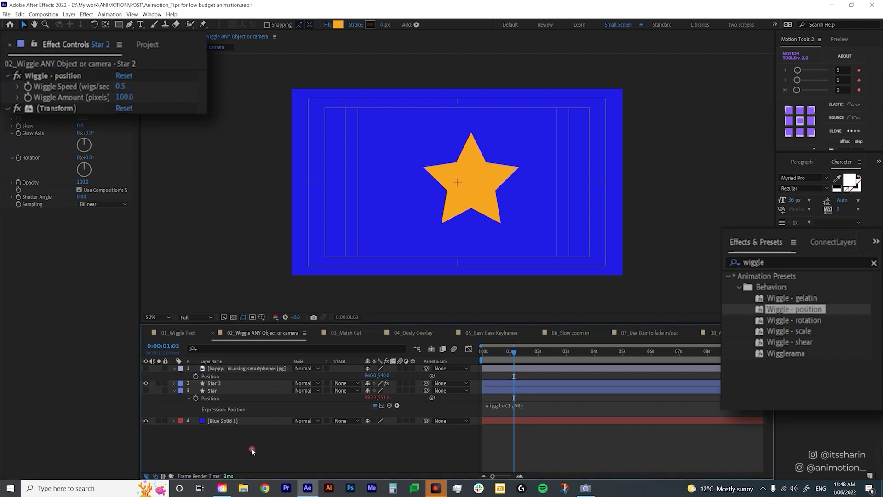
Step: Preview the Star 2 position wiggle and apply the Wiggle - rotation preset to the Star 2 layer
key(space)
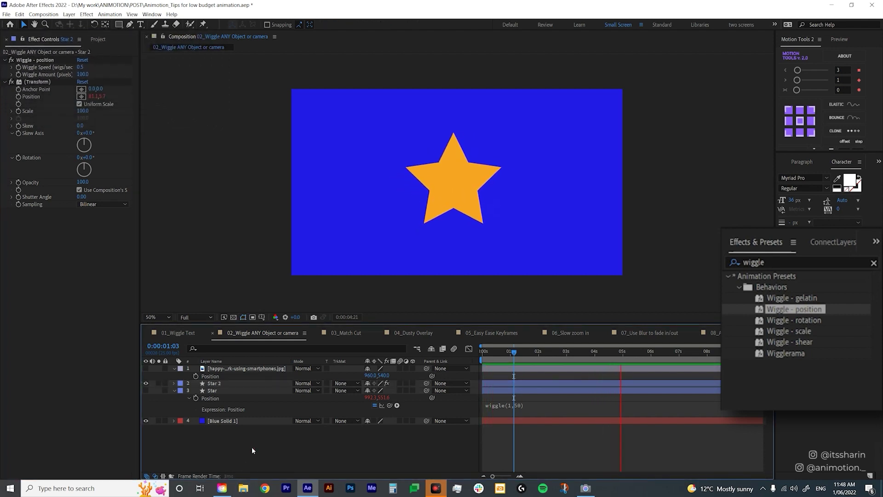
key(apostrophe)
drag(801, 320, 546, 388)
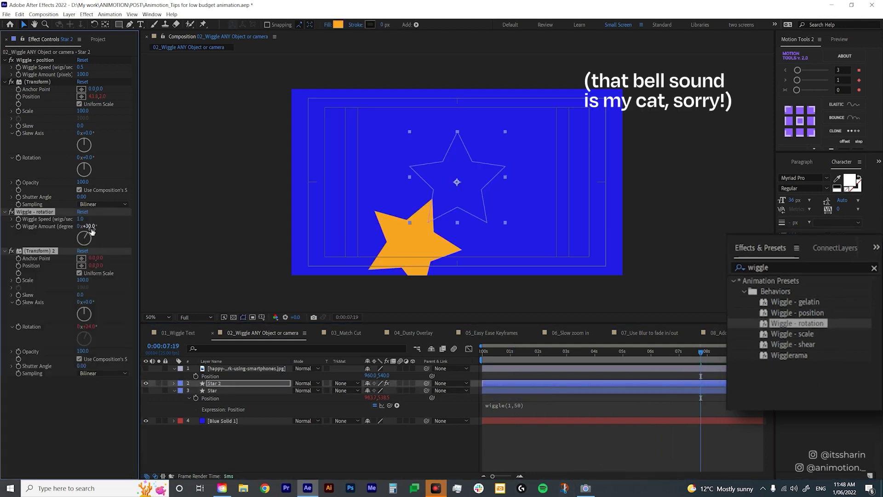
Step: Set the Wiggle - rotation amount on Star 2 to 25 degrees and preview the result
click(137, 238)
text(2)
key(Return)
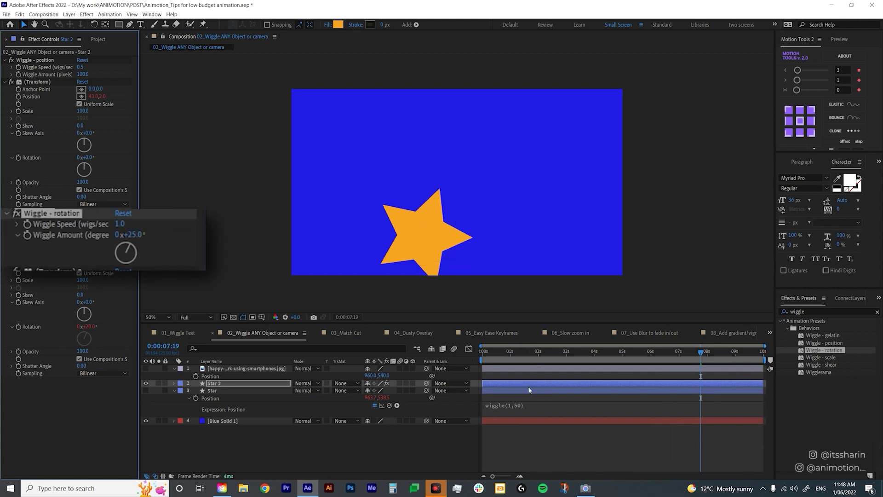
key(space)
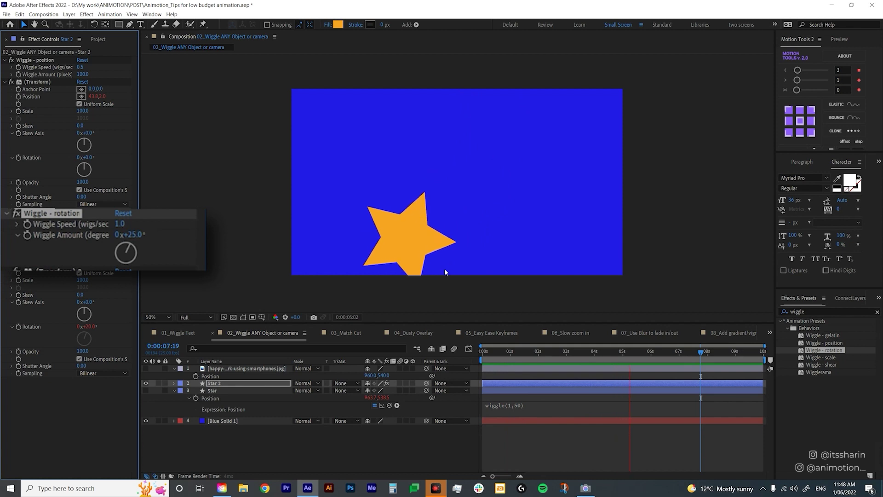
Step: Set the Wiggle - rotation amount on Star 2 to 5 degrees and preview the motion
click(136, 236)
text(5)
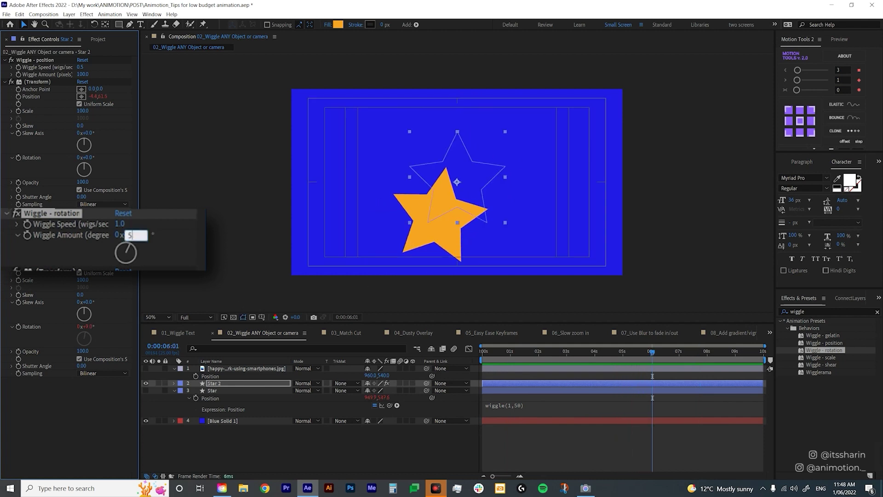
key(Return)
key(space)
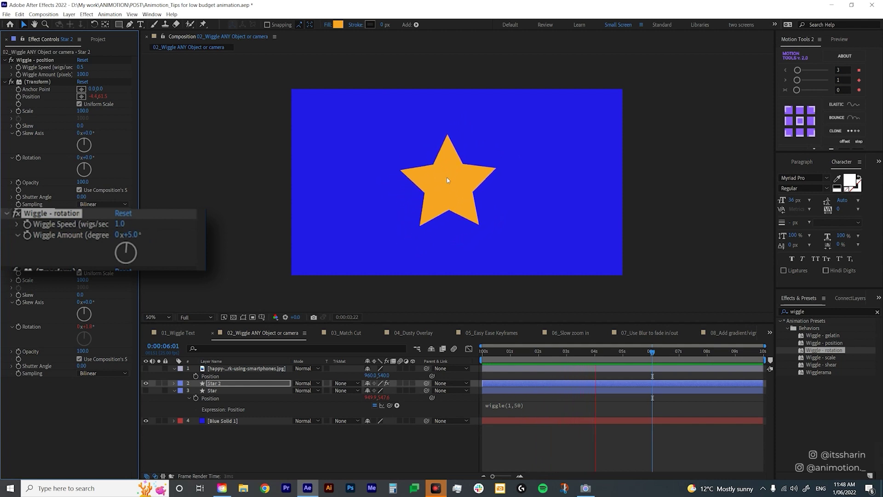
key(space)
Step: Show the photo layer of the friends using smartphones, apply the Wiggle - position preset to it and preview
click(145, 368)
click(218, 371)
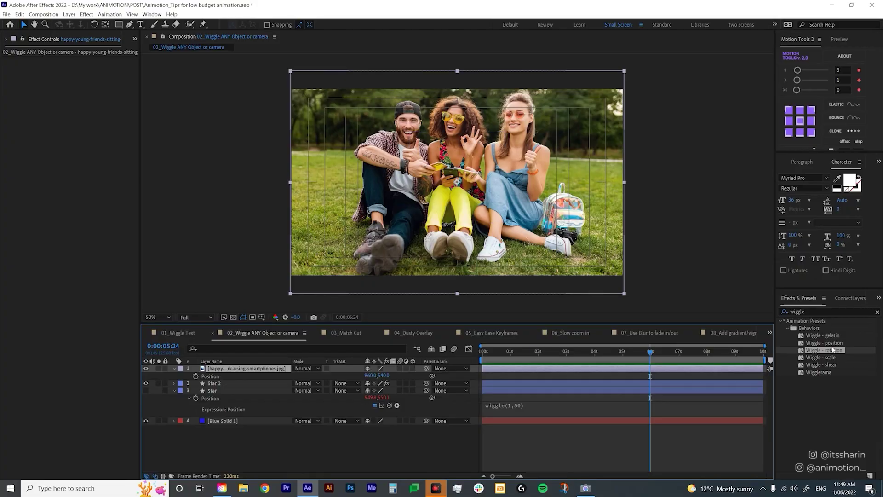
drag(823, 343, 683, 375)
key(space)
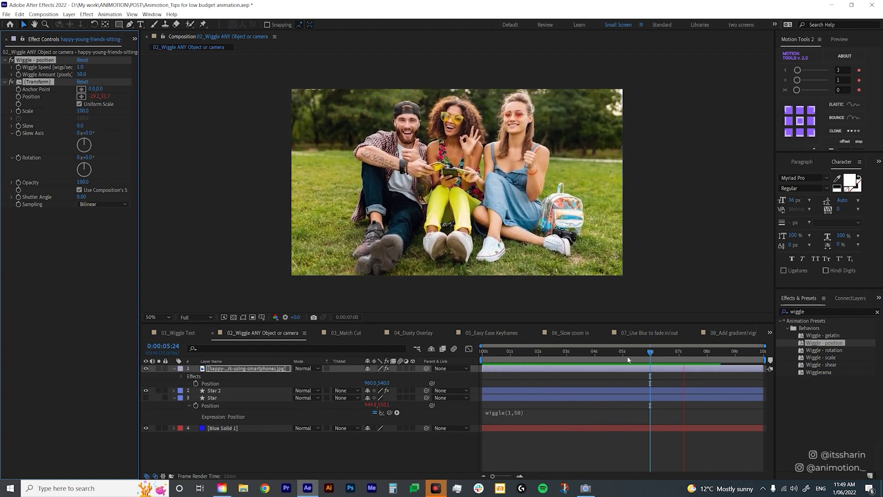
Step: Enlarge the friends photo layer's Scale to about 40% to cover the frame edges and preview the wiggle
click(239, 370)
click(238, 370)
key(s)
click(389, 376)
text(49.8,)
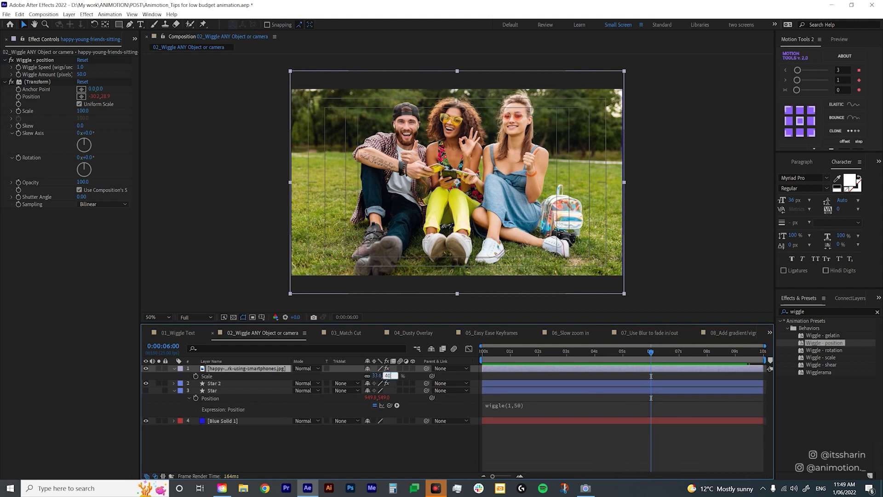
text(5)
key(Return)
key(space)
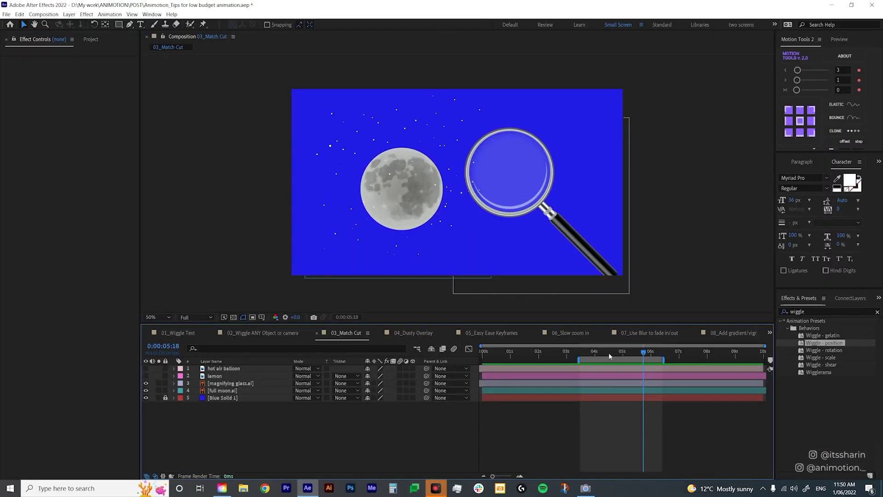
Step: In 03_Match Cut, go to 0:00:04:19 and centre the full moon layer in the composition
drag(638, 470, 648, 472)
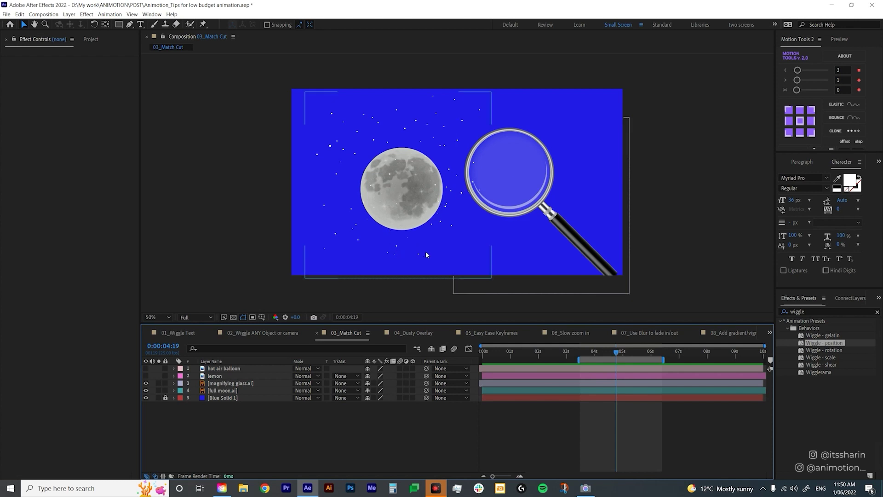
click(422, 190)
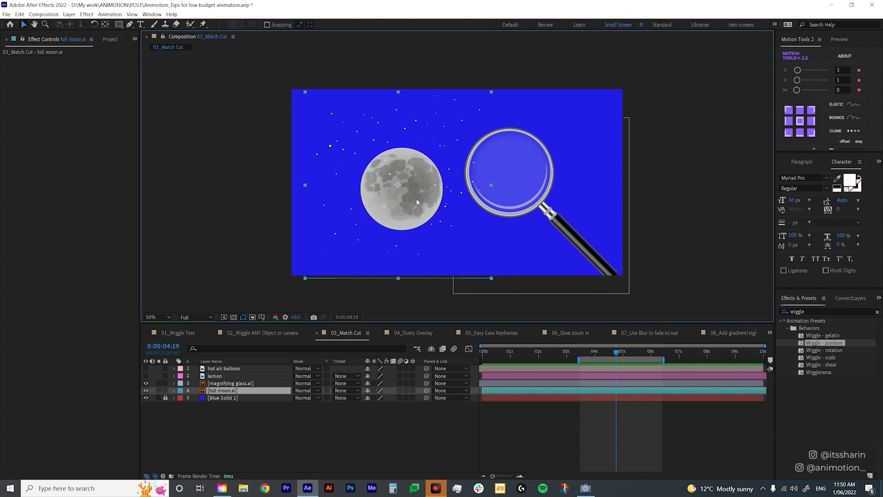
key(ctrl+Home)
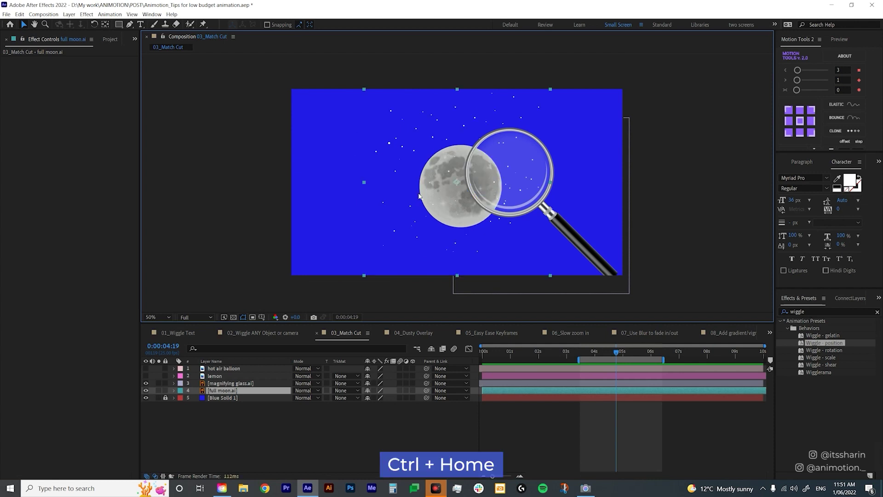
Step: Move the magnifying glass layer's anchor point to the middle of its lens and centre the layer in the composition
click(511, 190)
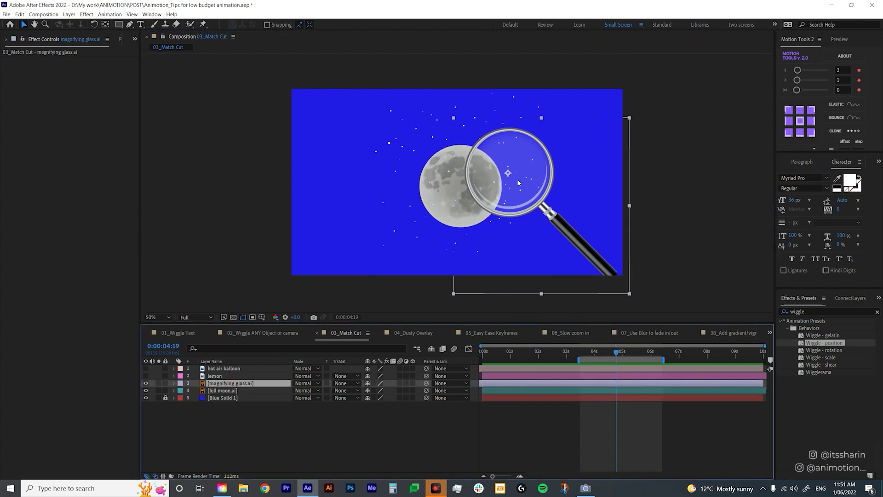
key(y)
mouse_move(508, 174)
mouse_down()
mouse_move(557, 208)
mouse_move(549, 203)
mouse_move(548, 213)
mouse_move(510, 173)
mouse_up()
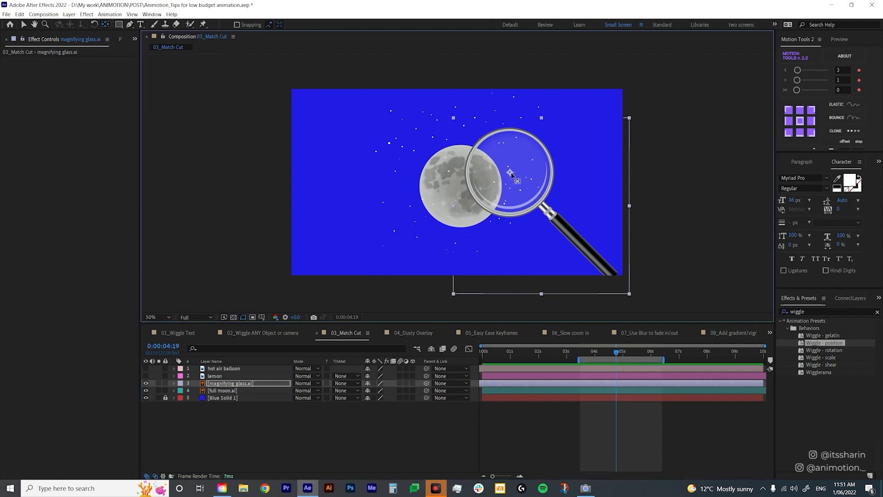
key(ctrl+Home)
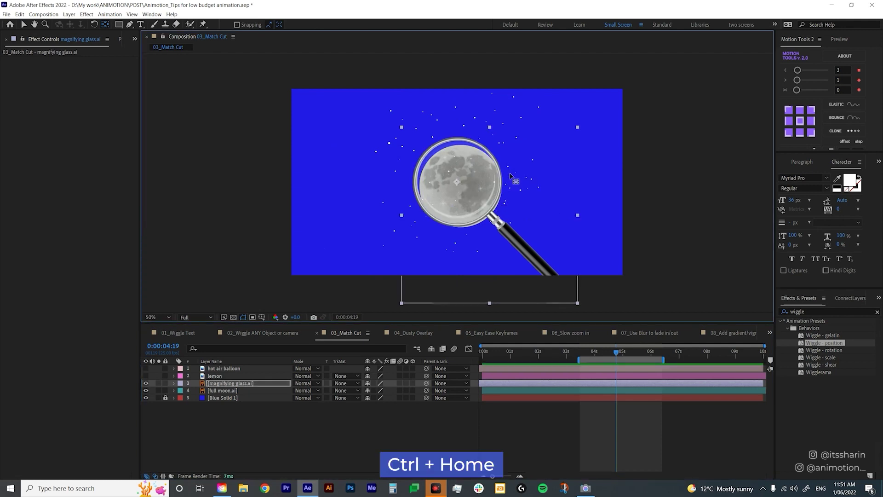
Step: Nudge the full moon layer left and up until the moon fits inside the magnifying glass lens
click(222, 391)
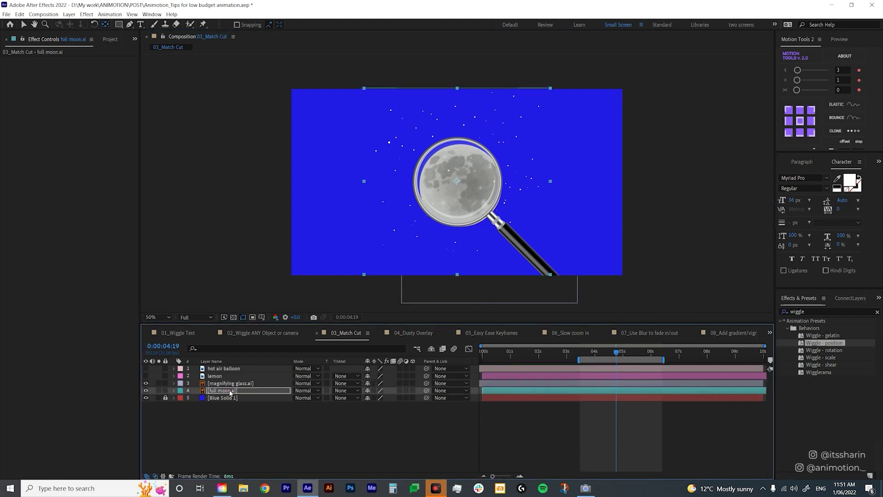
key(Left)
key(Up)
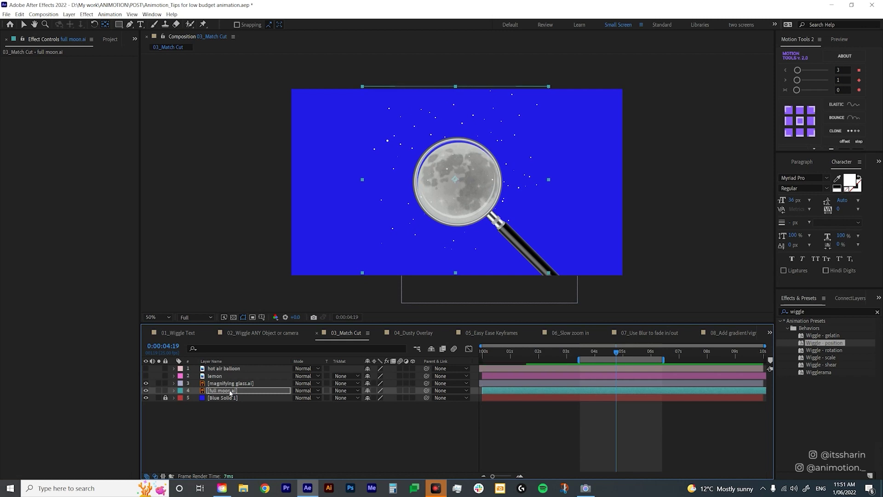
key(Left)
key(Left)
key(Up)
key(Up)
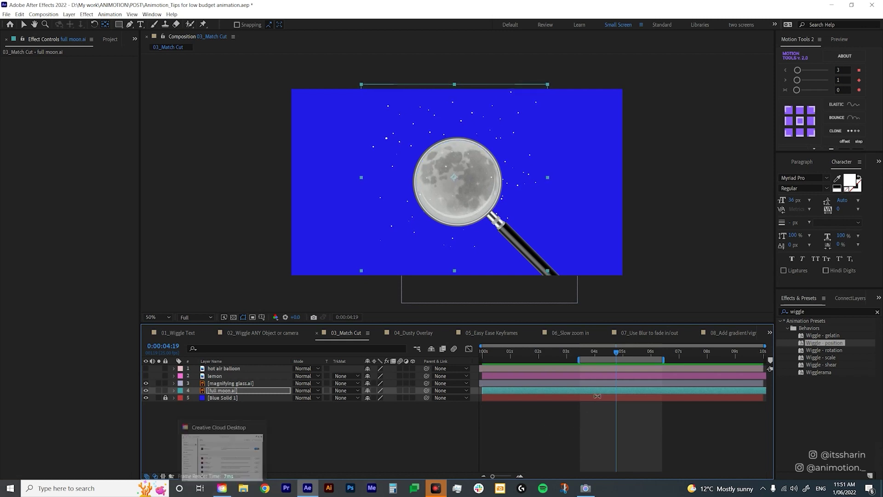
Step: Split the magnifying glass and full moon layers at 0:00:04:19
shift+click(613, 384)
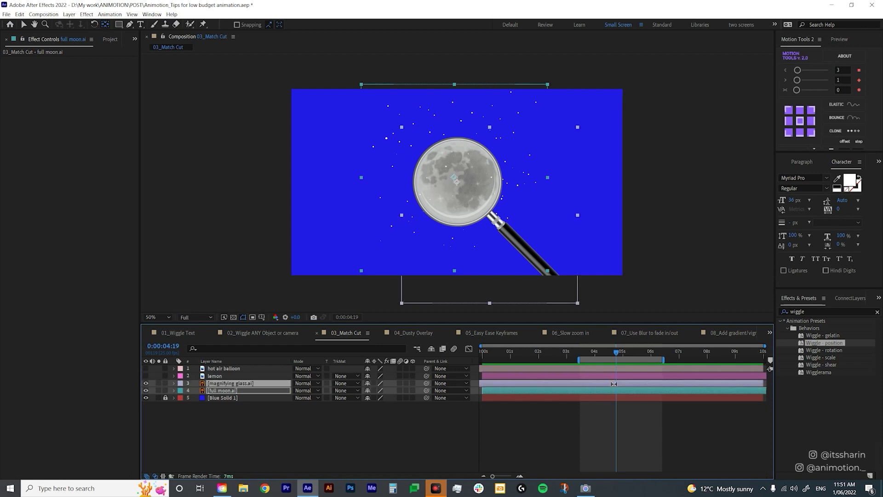
key(ctrl+shift+d)
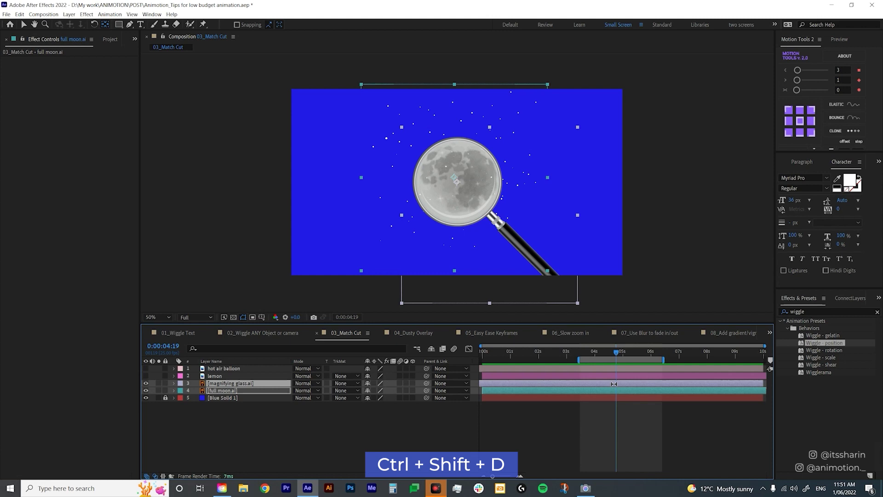
click(603, 395)
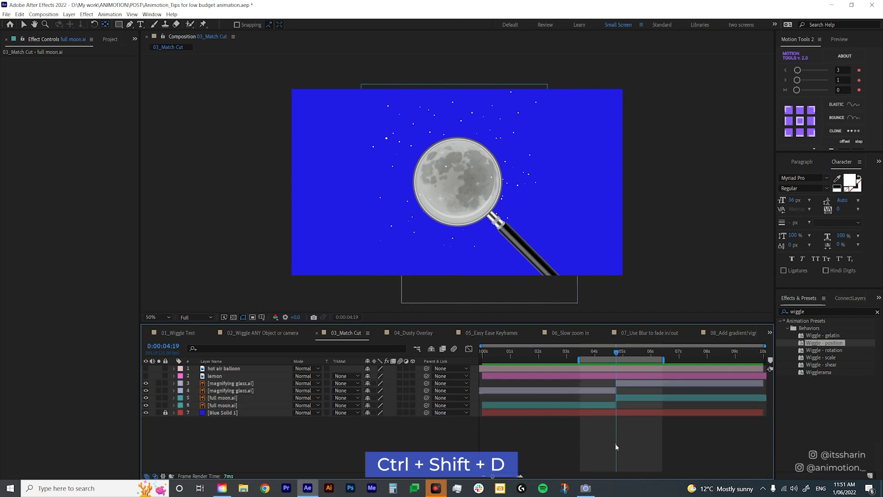
Step: Delete the magnifying glass part before the split and the full moon part after it, and preview the match cut
click(603, 392)
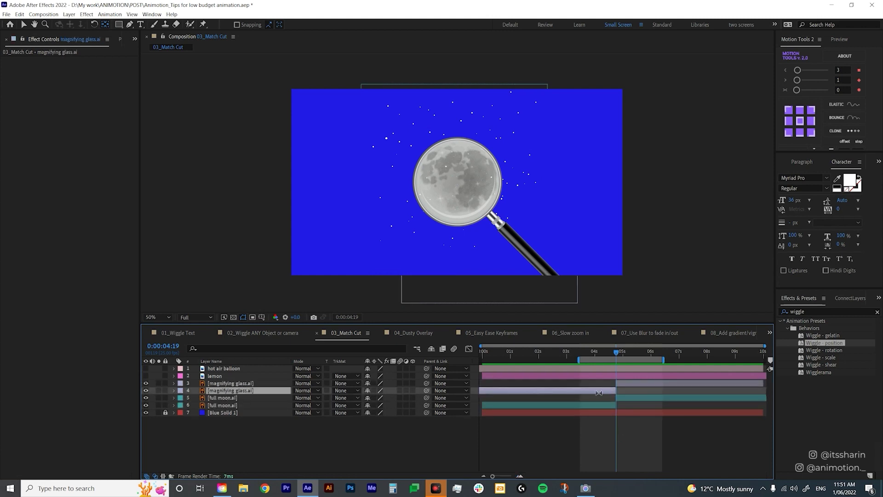
shift+click(630, 399)
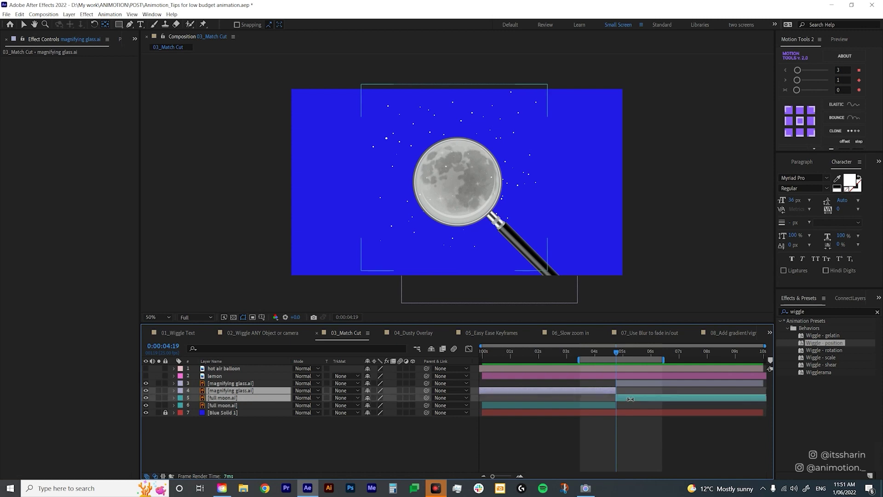
key(Delete)
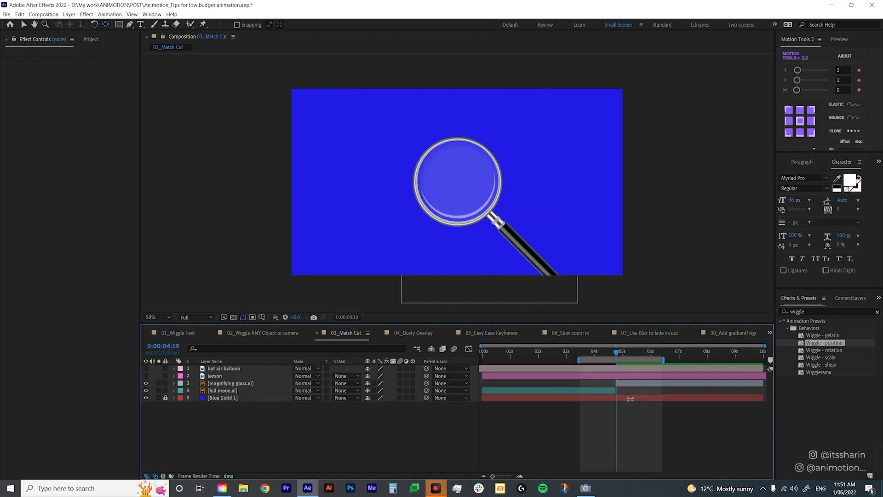
key(space)
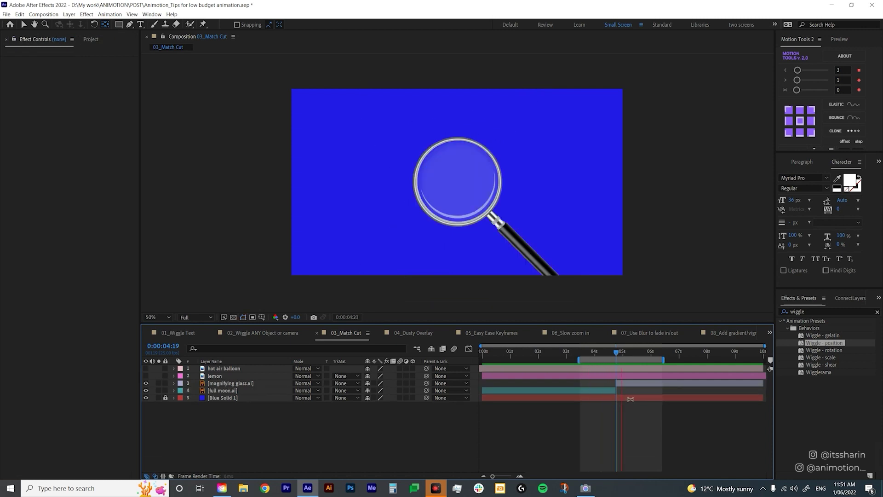
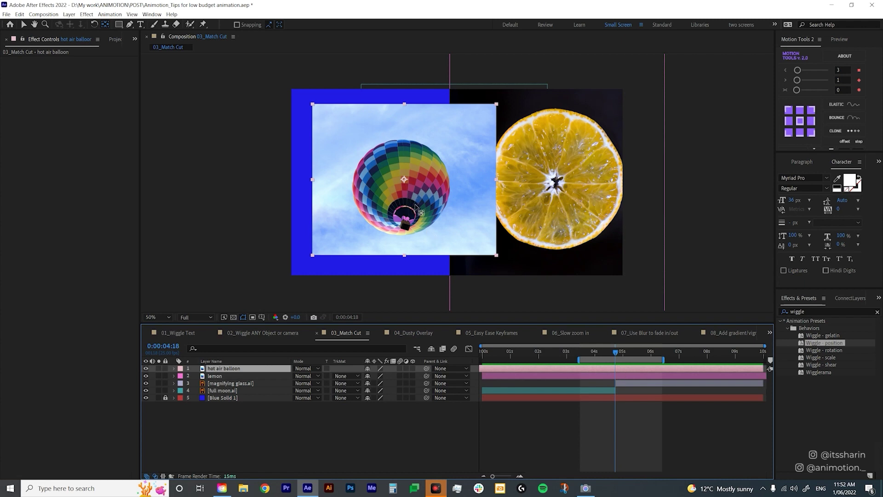
Step: Move the hot air balloon layer's anchor point to the balloon's middle, and centre the hot air balloon and lemon layers in the composition
click(403, 182)
key(Return)
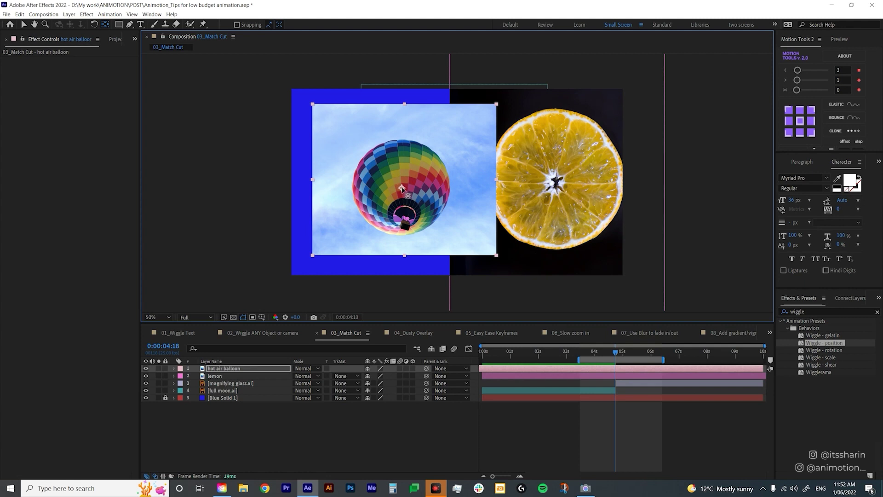
key(ctrl+Home)
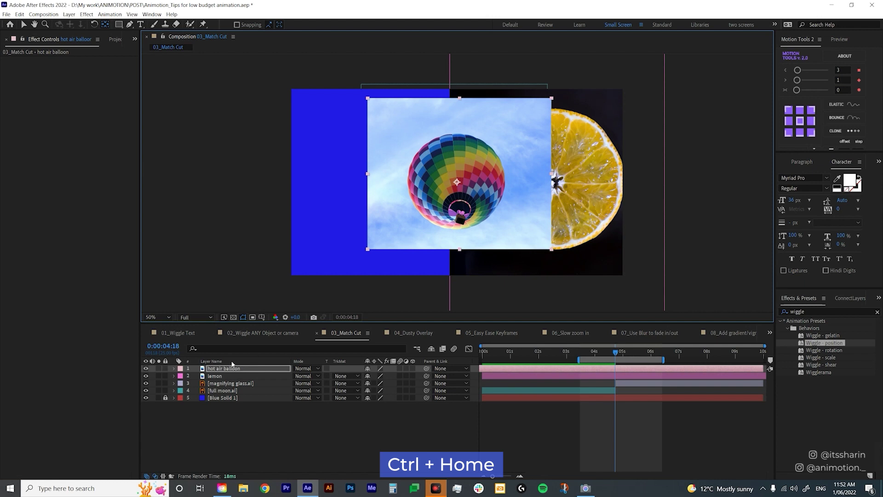
click(224, 377)
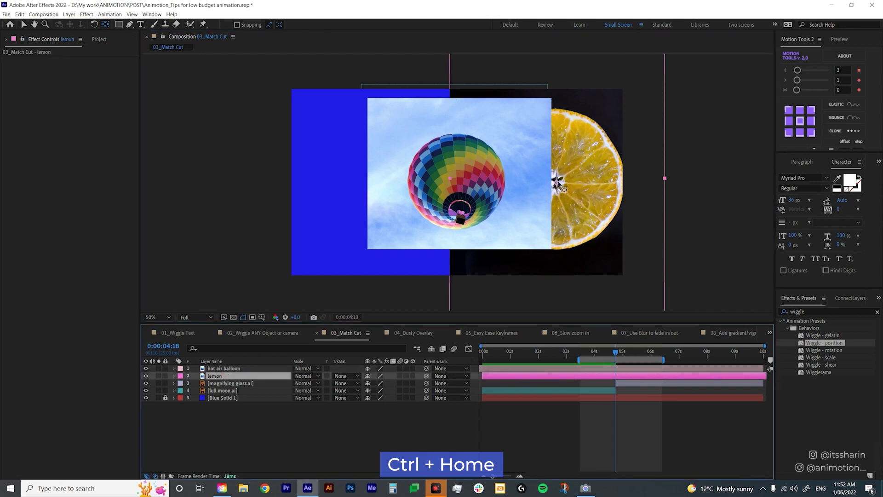
key(ctrl+Home)
Step: Set the hot air balloon layer's Opacity to 50% to see the lemon beneath it
click(606, 369)
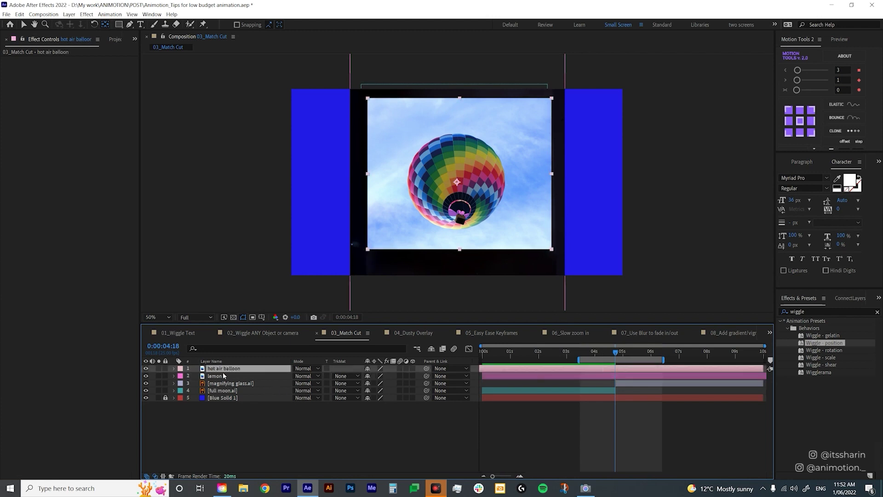
key(t)
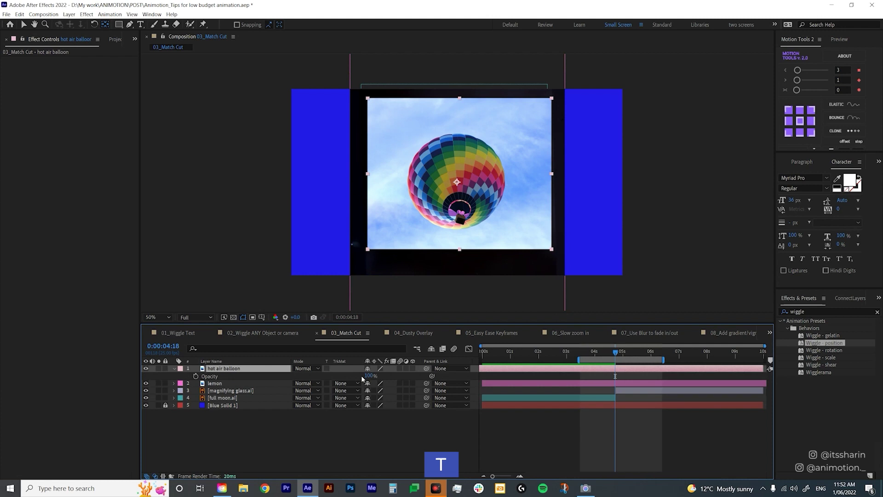
drag(368, 376, 369, 376)
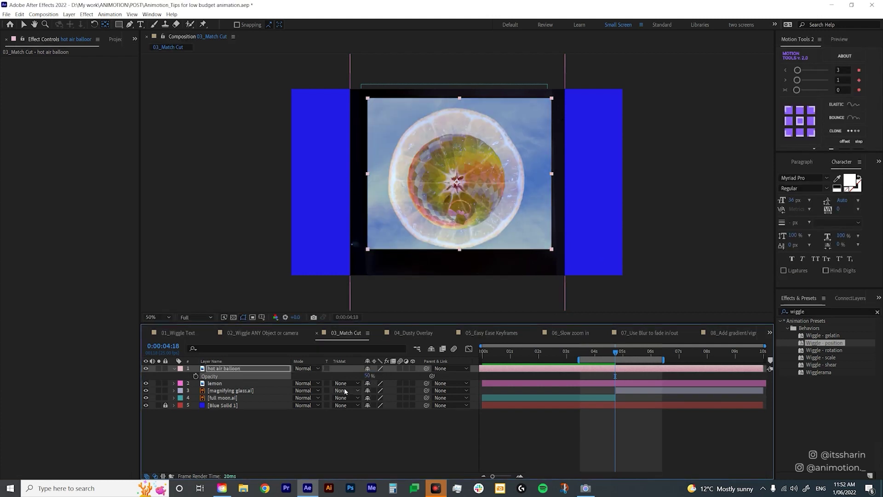
Step: Set the hot air balloon layer's Scale to 49% so the balloon matches the lemon slice's size
key(s)
click(375, 376)
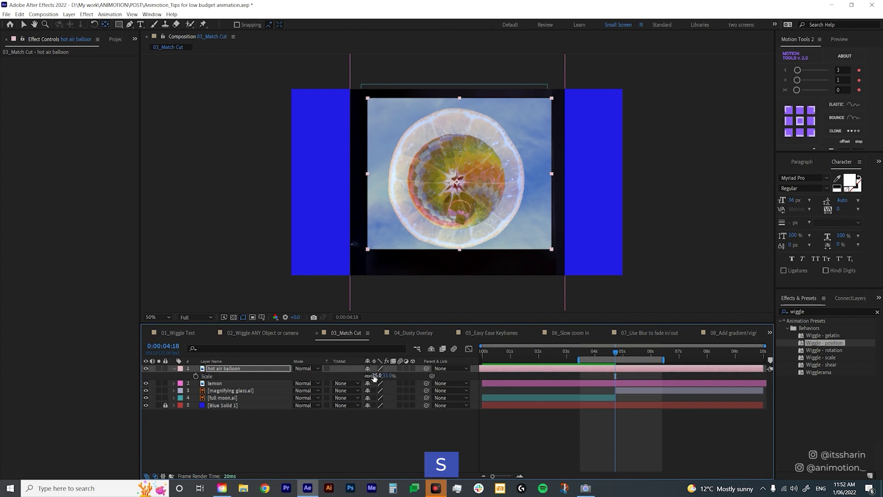
drag(375, 376, 404, 317)
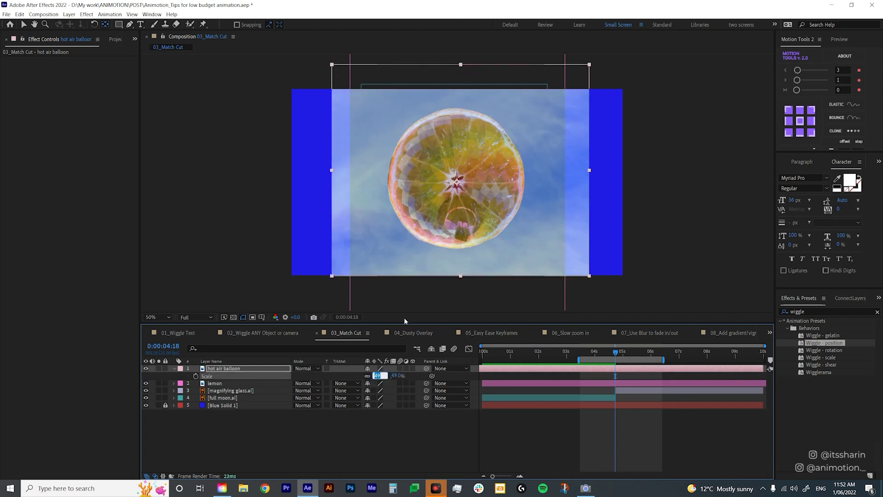
Step: Set the hot air balloon layer's Scale to 50% and its Opacity back to 100%
key(Up)
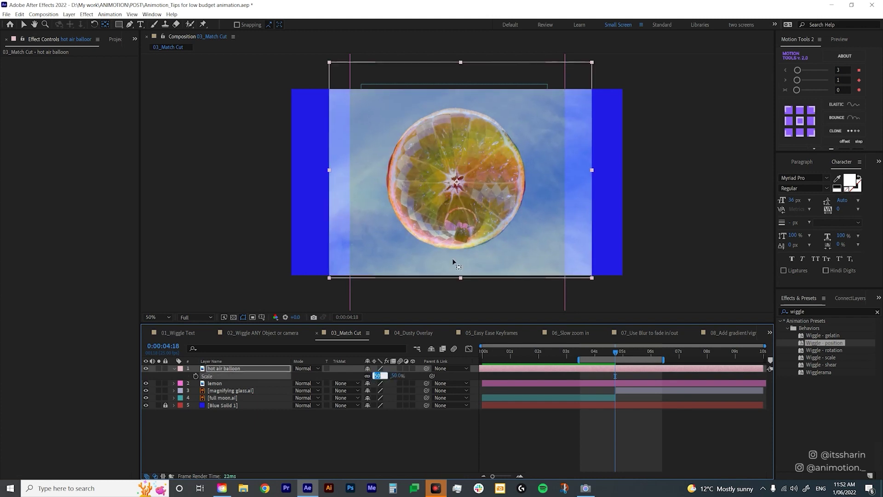
click(585, 429)
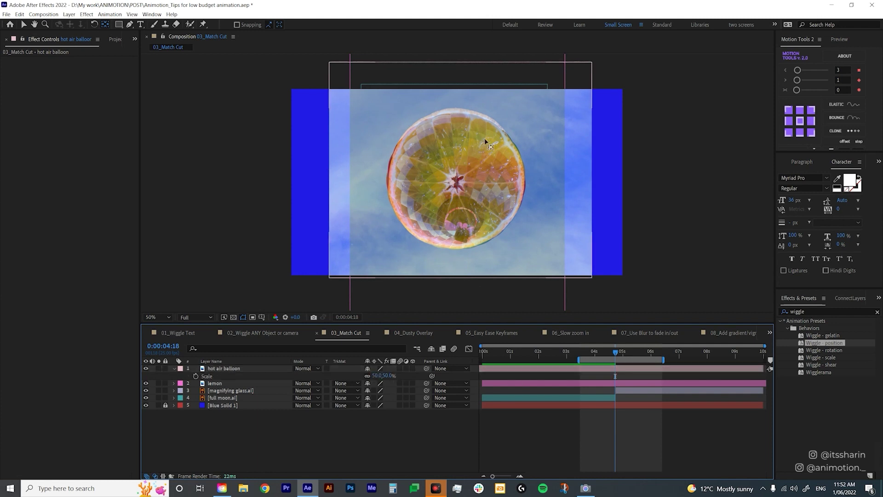
click(214, 371)
key(t)
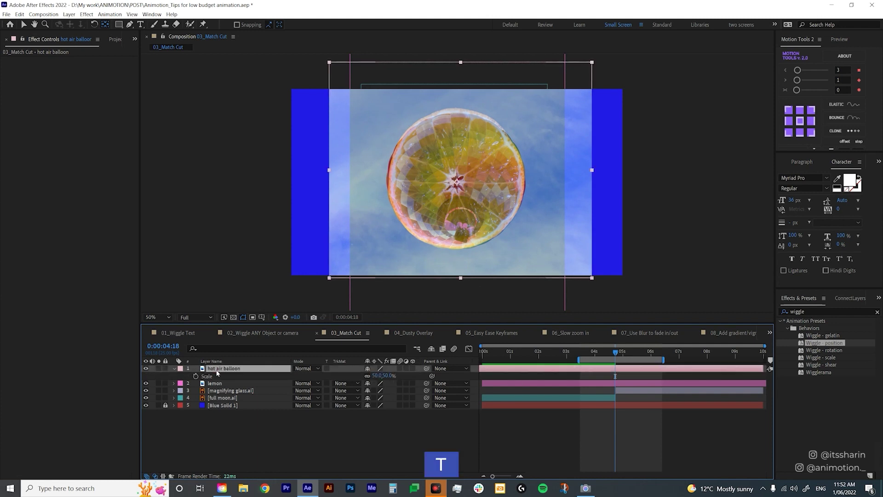
drag(367, 375, 615, 385)
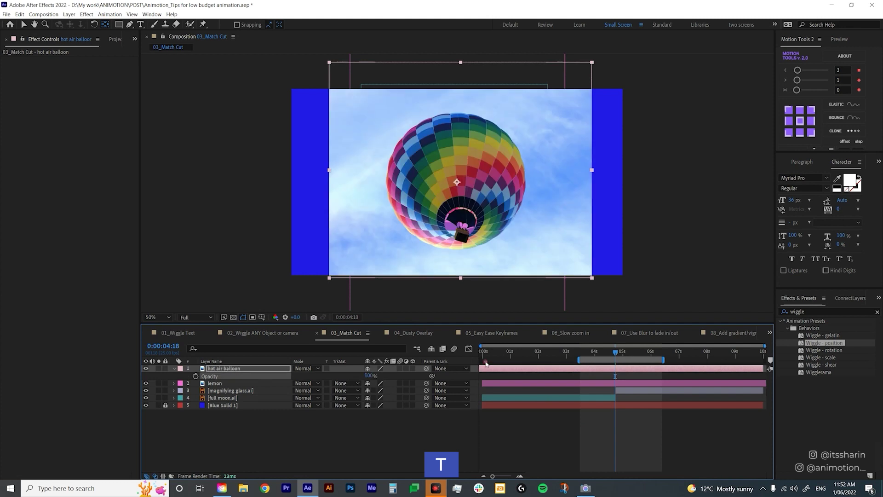
Step: Split the hot air balloon and lemon layers at 0:00:04:18, and delete the balloon part before the split and the lemon part after it
shift+click(614, 384)
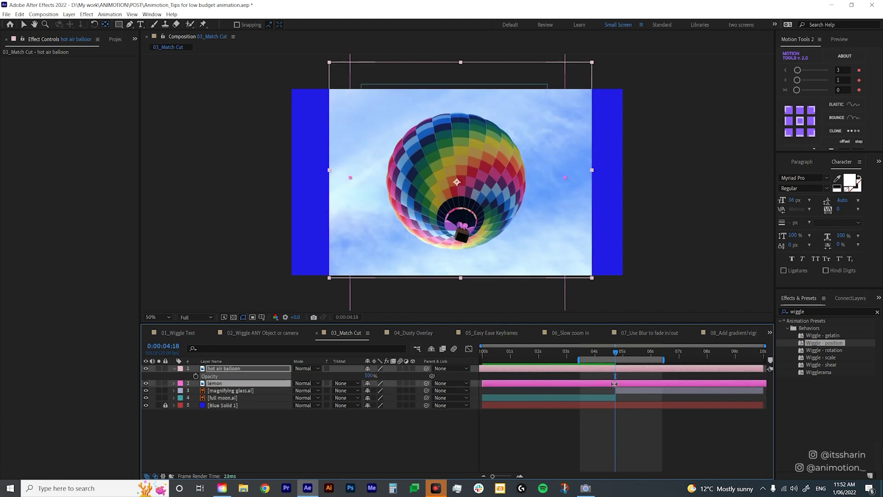
key(ctrl+shift+d)
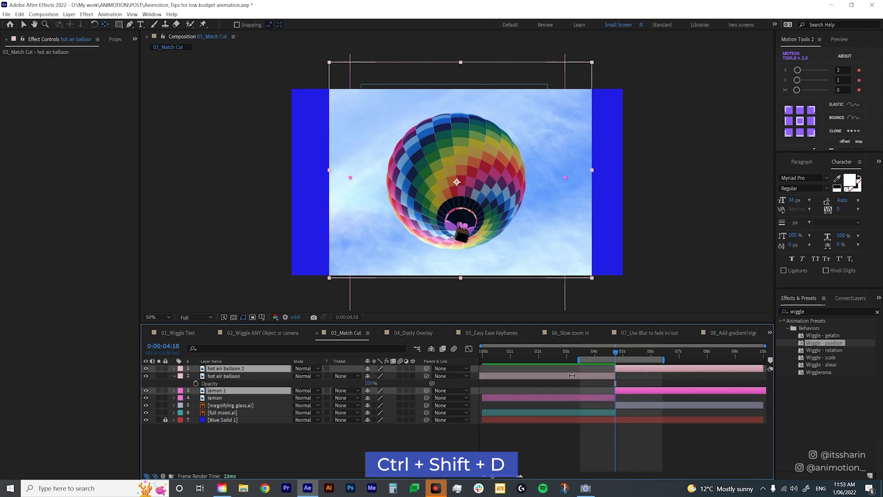
click(570, 376)
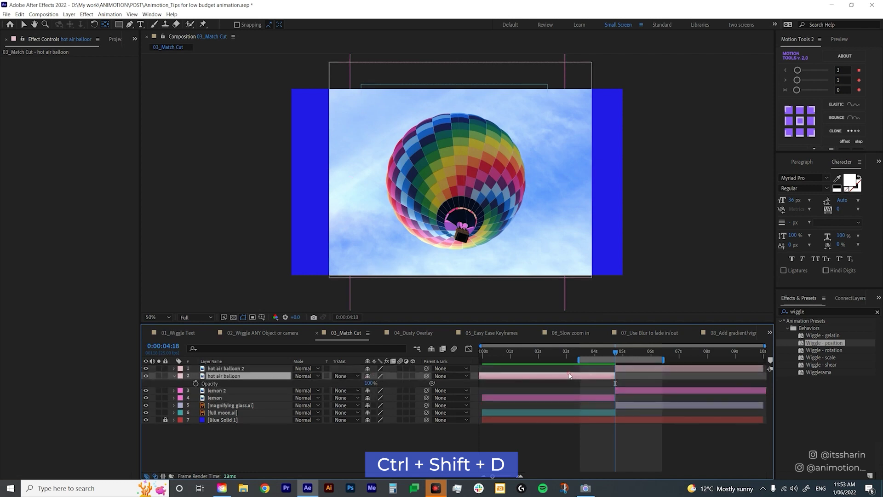
shift+click(627, 391)
key(Delete)
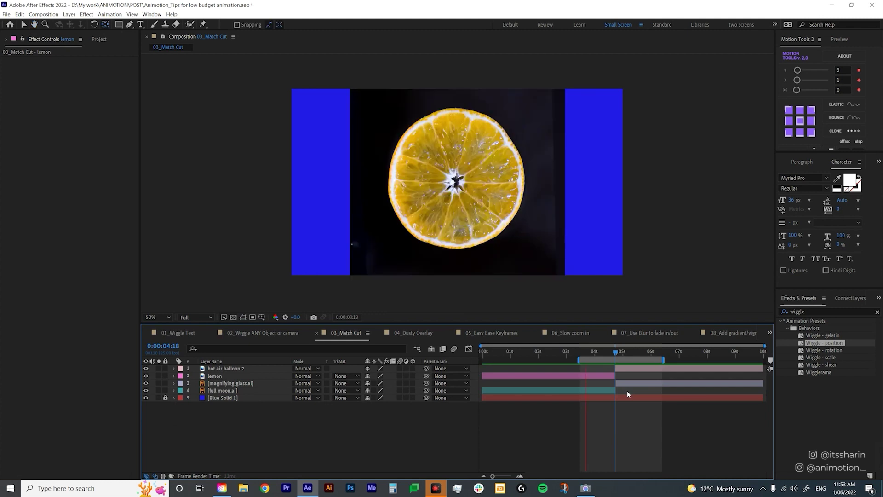
Step: Go back to 0:00:04:15, before the cut, and parent the hot air balloon layer to the lemon layer
mouse_move(616, 351)
mouse_down()
mouse_move(629, 351)
mouse_move(602, 351)
mouse_move(625, 352)
mouse_move(614, 354)
mouse_up()
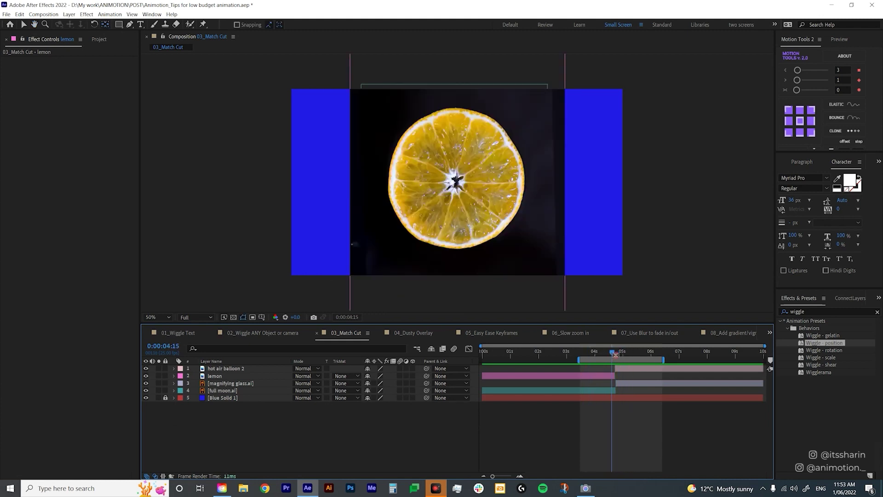
drag(427, 369, 426, 376)
drag(484, 379, 485, 378)
Step: Try moving the lemon layer and scaling it to 56% to test the parented balloon, then undo the scaling
click(545, 377)
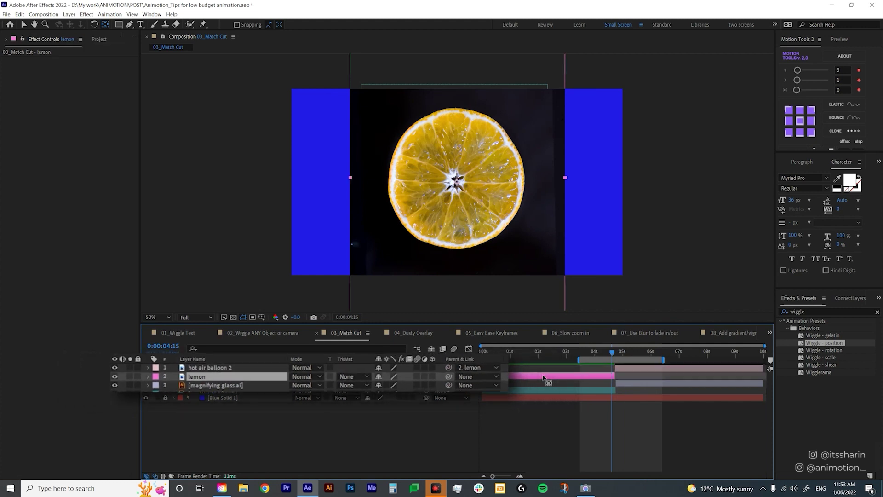
key(space)
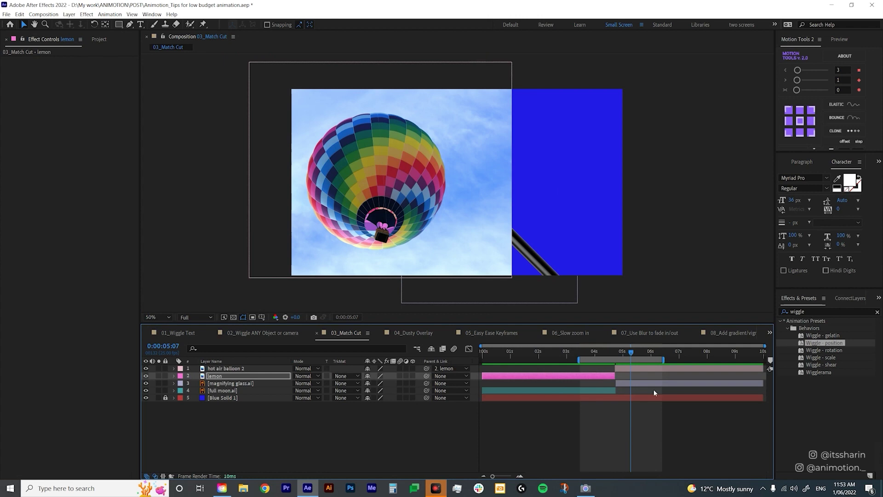
key(space)
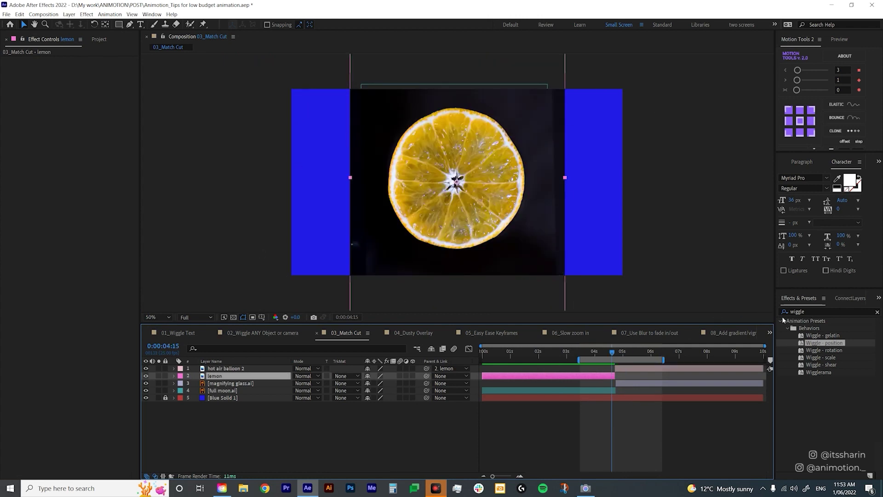
key(s)
drag(376, 383, 467, 97)
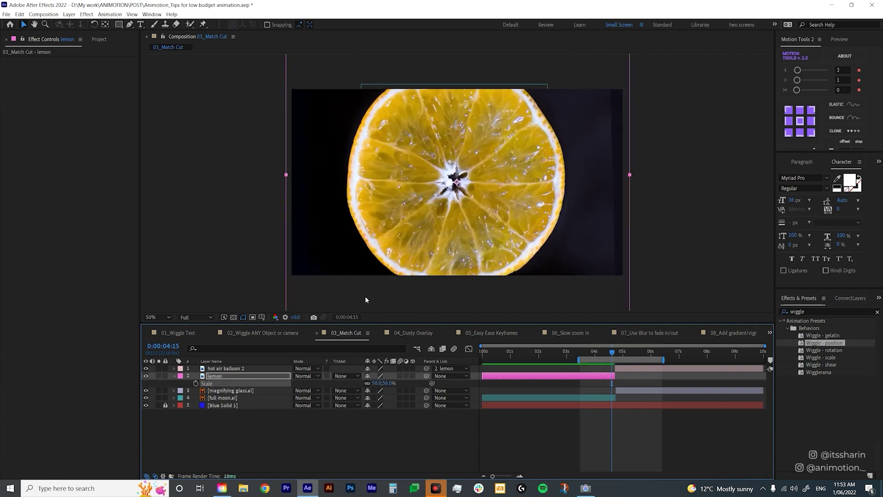
key(ctrl+z)
Step: Find the Motion Tile effect and apply it to the lemon layer
click(812, 311)
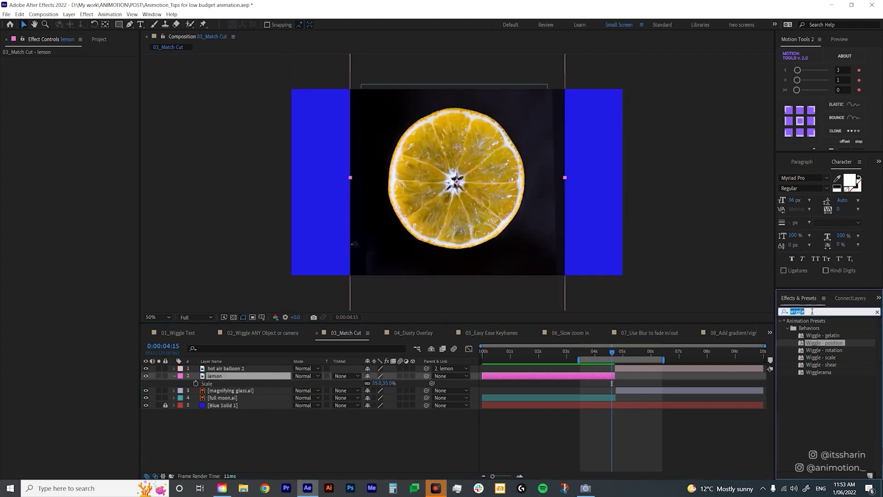
text(motion)
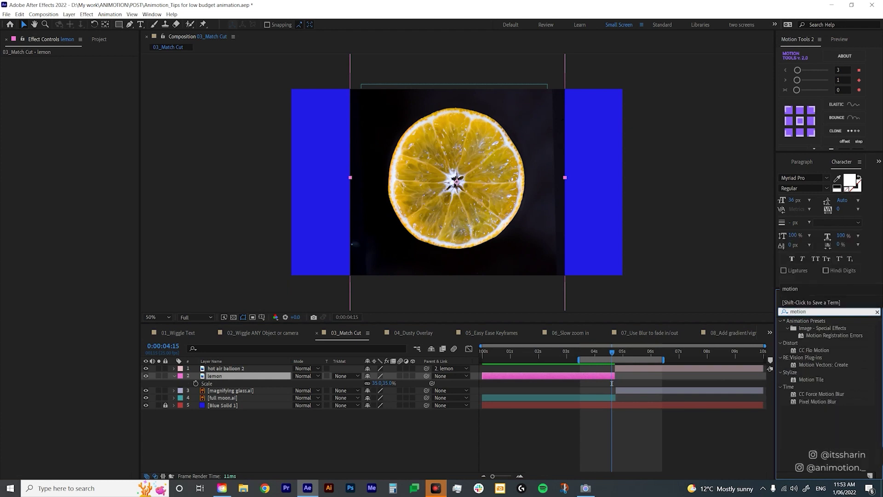
text( ti)
drag(817, 327, 597, 377)
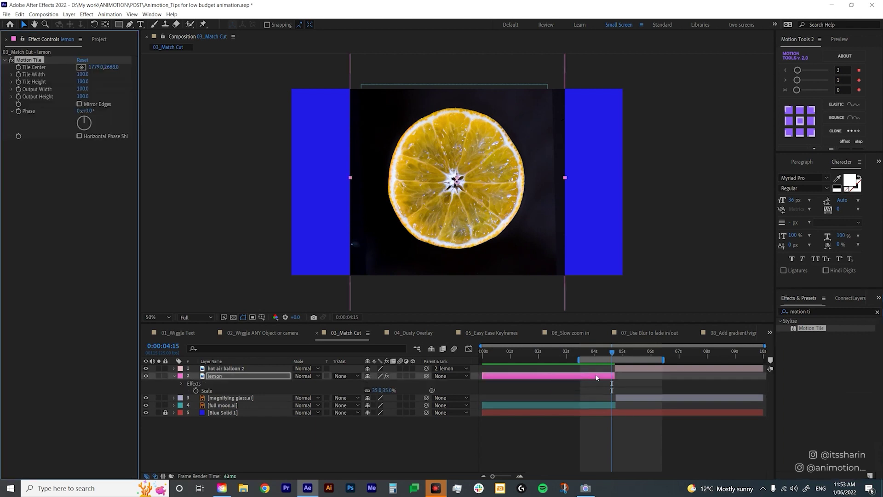
Step: Set the lemon's Motion Tile Output Width to 160 and enable Mirror Edges
click(82, 89)
key(shift+Up)
key(shift+Up)
key(shift+Up)
key(shift+Up)
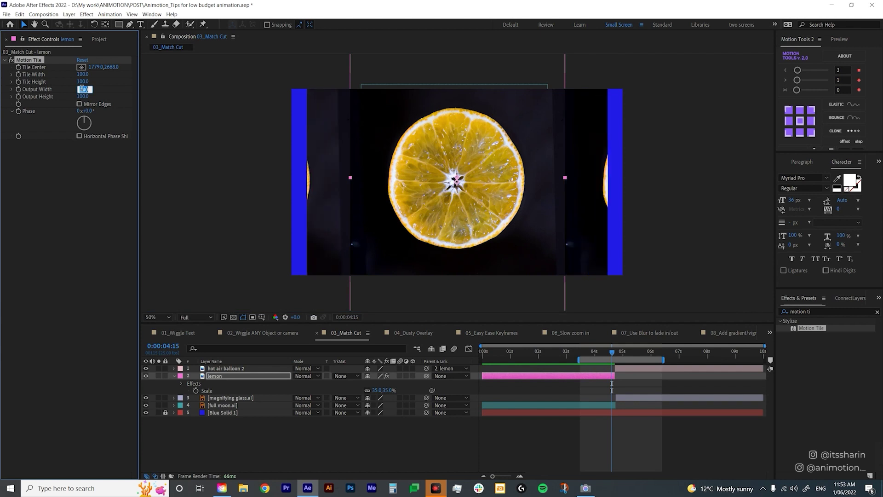
key(shift+Up)
key(shift+Up)
key(Return)
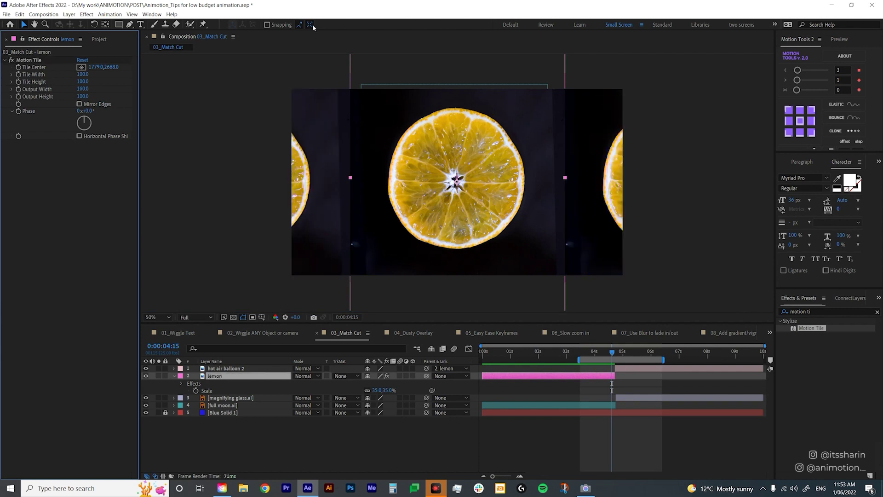
click(79, 105)
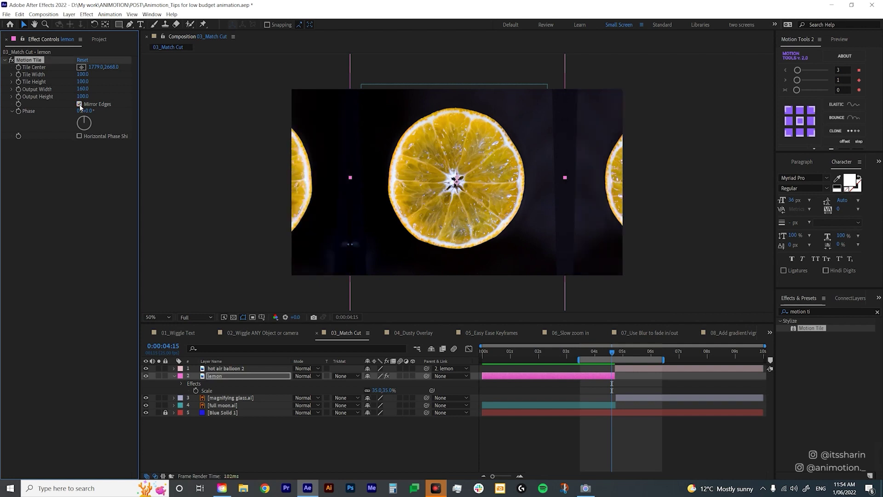
Step: Set the lemon layer's Scale to 40%
click(388, 391)
key(Up)
key(Up)
key(Up)
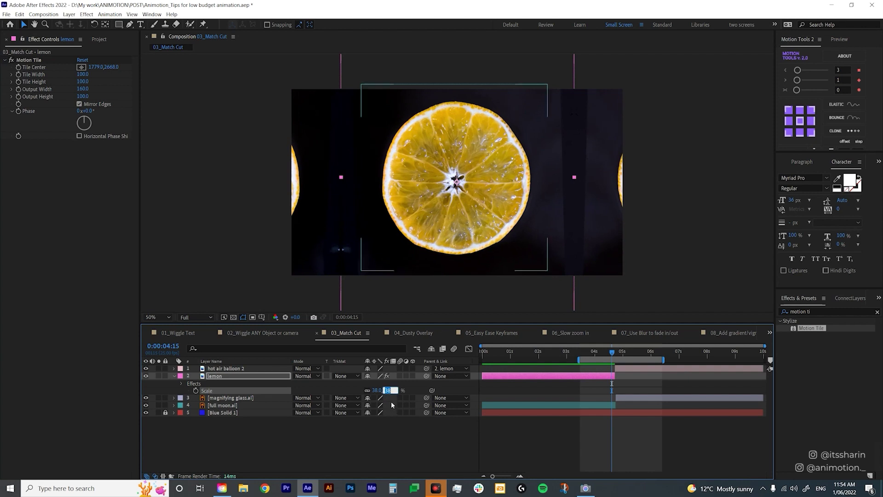
key(Up)
key(Up)
key(Return)
Step: Apply Motion Tile to the hot air balloon layer with Output Width 120 and Mirror Edges enabled, and preview the match cut
click(624, 353)
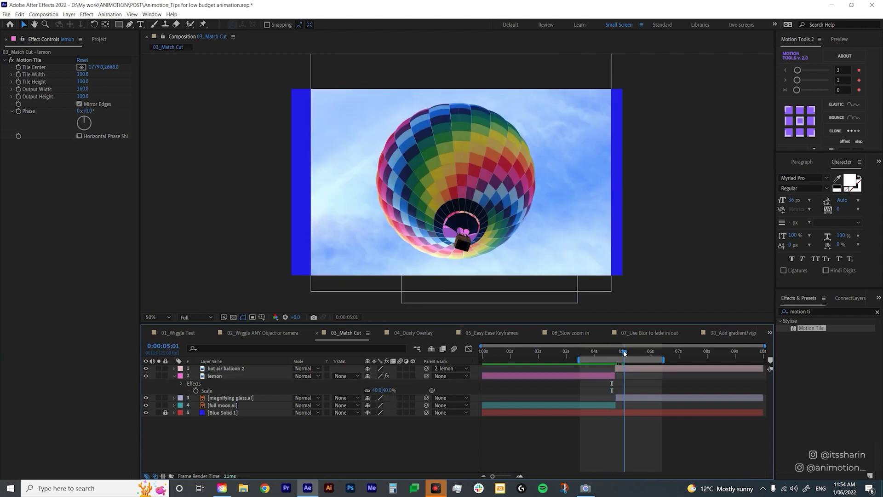
drag(811, 329, 420, 298)
click(83, 89)
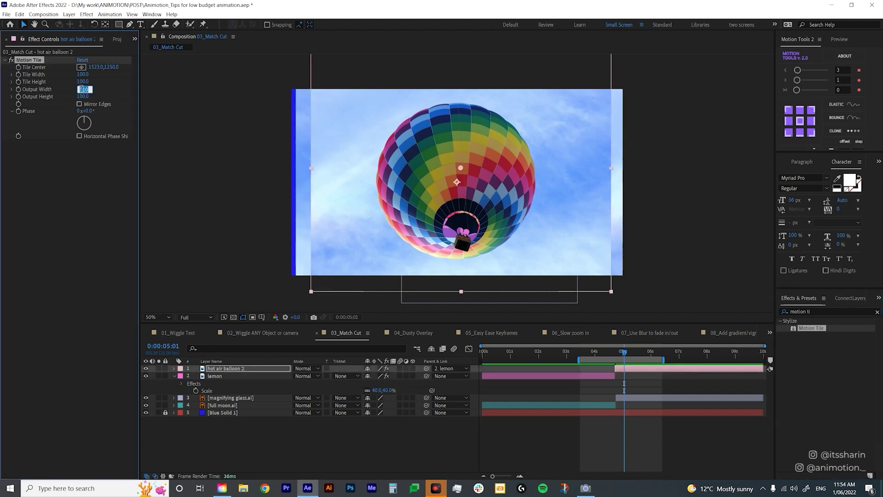
click(83, 162)
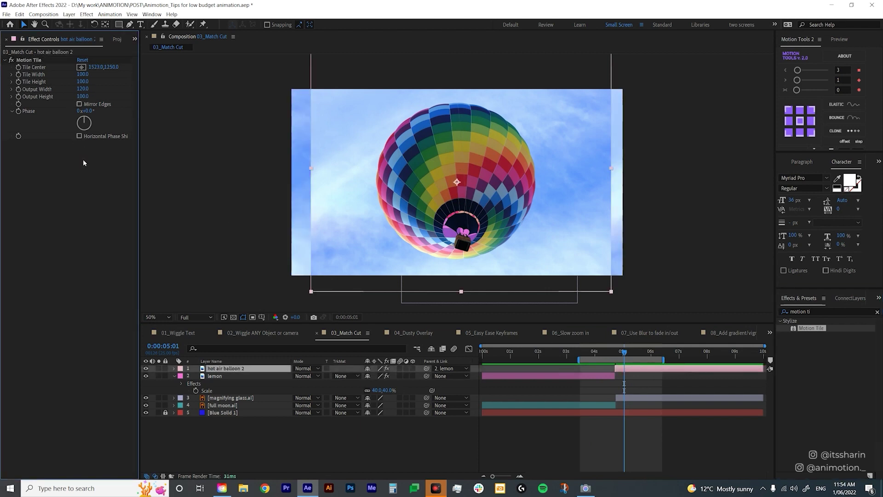
click(80, 104)
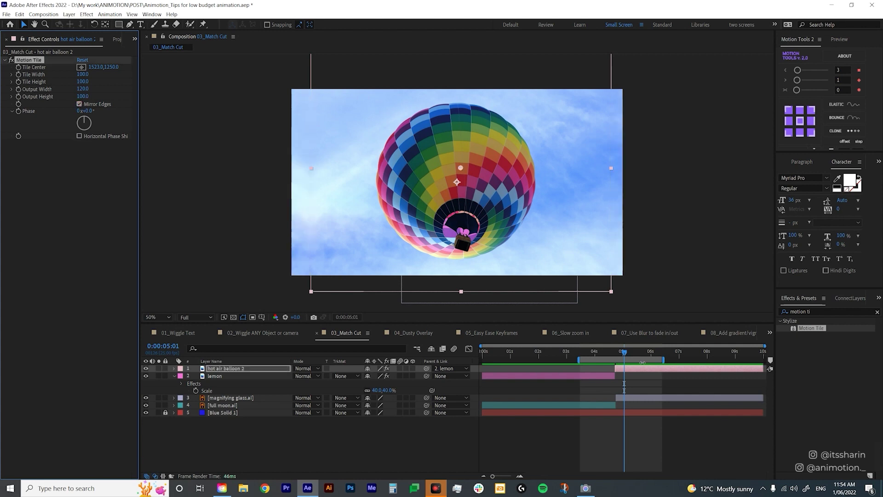
key(space)
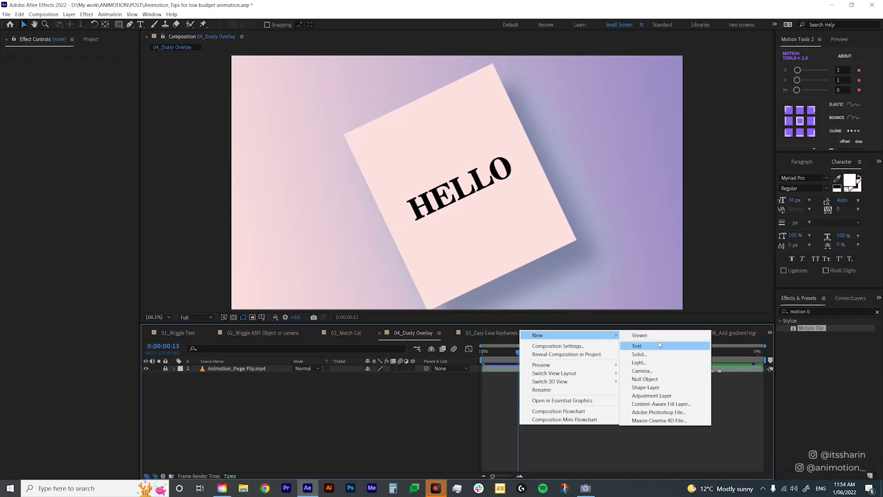
Step: Add a comp-sized black solid to the 04_Dusty Overlay composition and apply the Fractal Noise effect to it
click(658, 354)
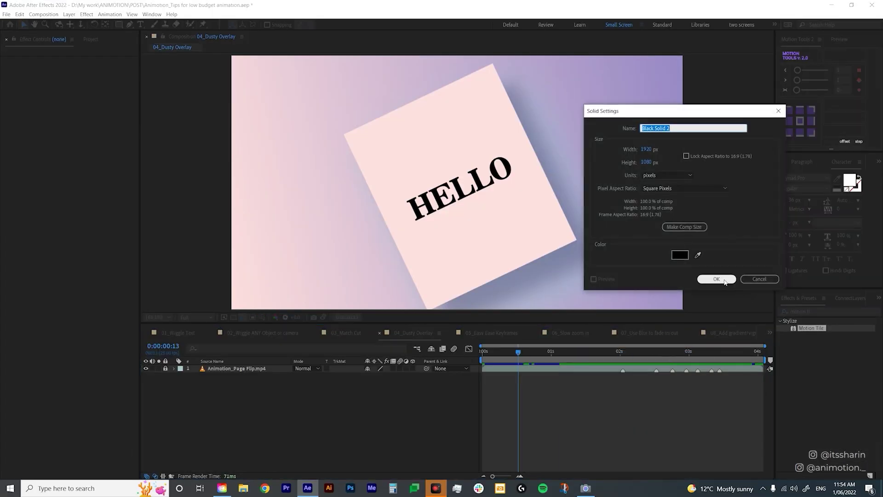
click(717, 279)
click(824, 311)
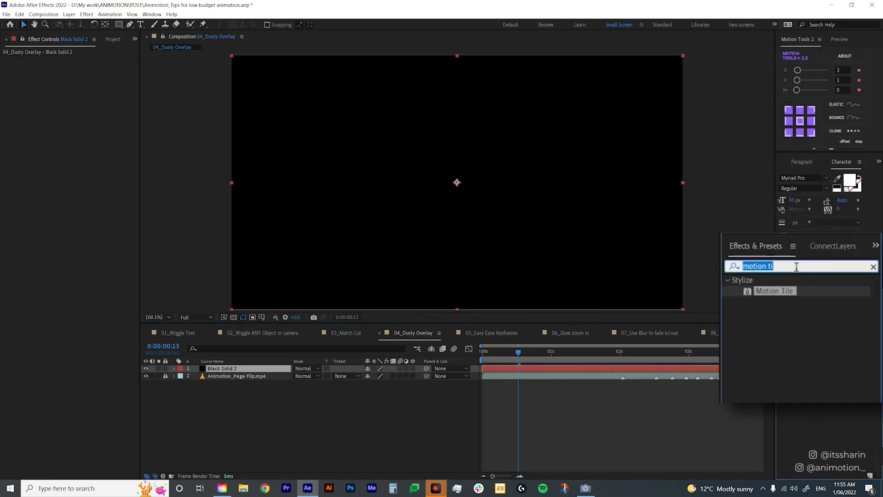
text(fractak)
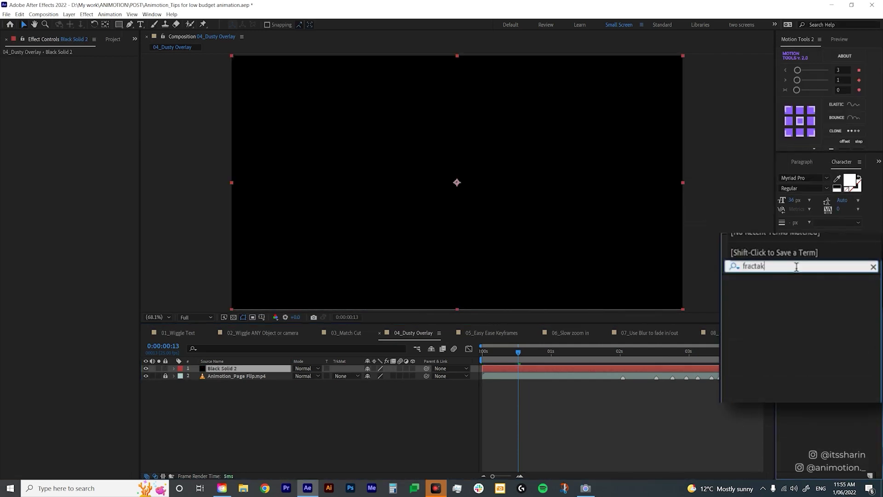
key(BackSpace)
text(l)
drag(821, 357, 514, 368)
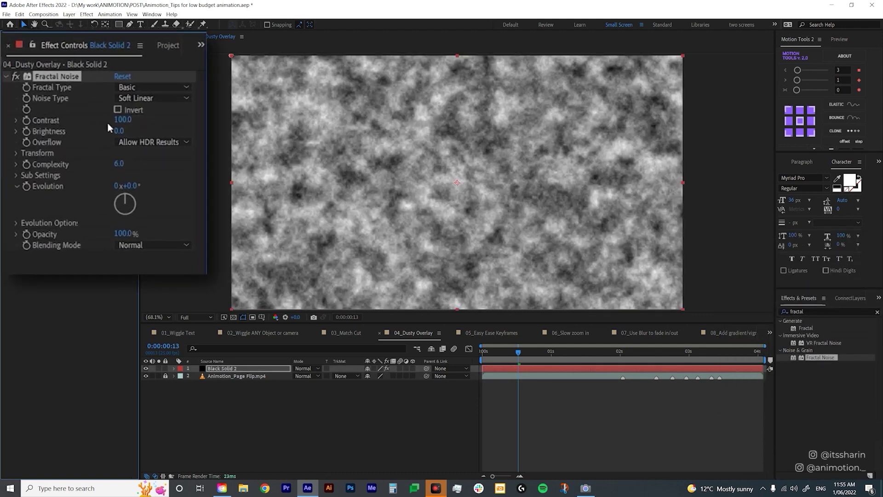
Step: Set the Fractal Noise Contrast to 626, Brightness to -280 and Transform Scale to 39 to leave tiny dust specks
drag(118, 121, 1, 158)
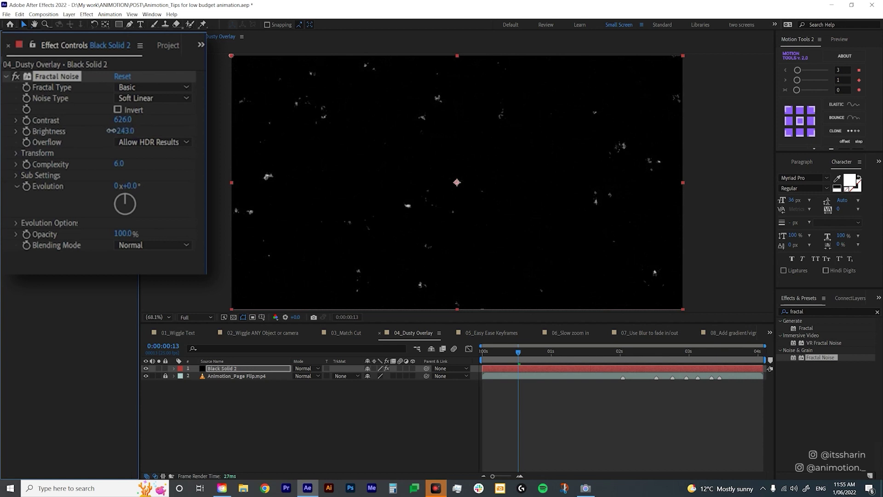
click(16, 152)
click(28, 186)
drag(119, 186, 87, 192)
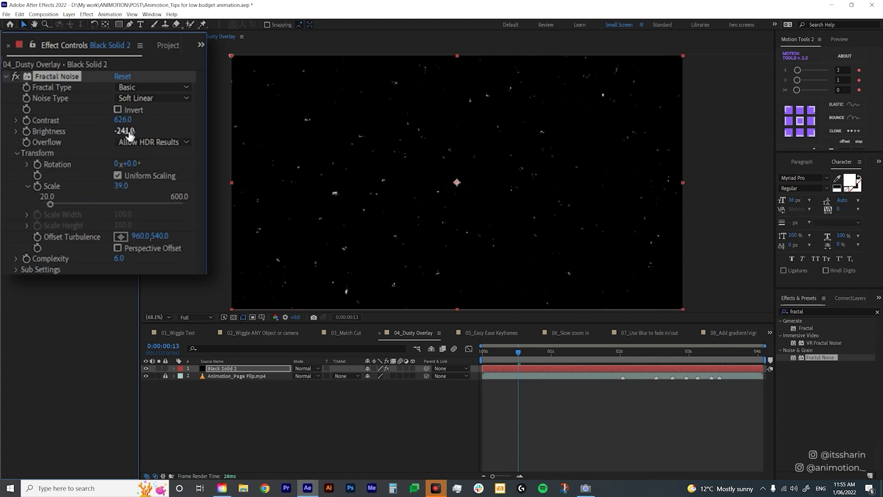
drag(103, 135, 99, 134)
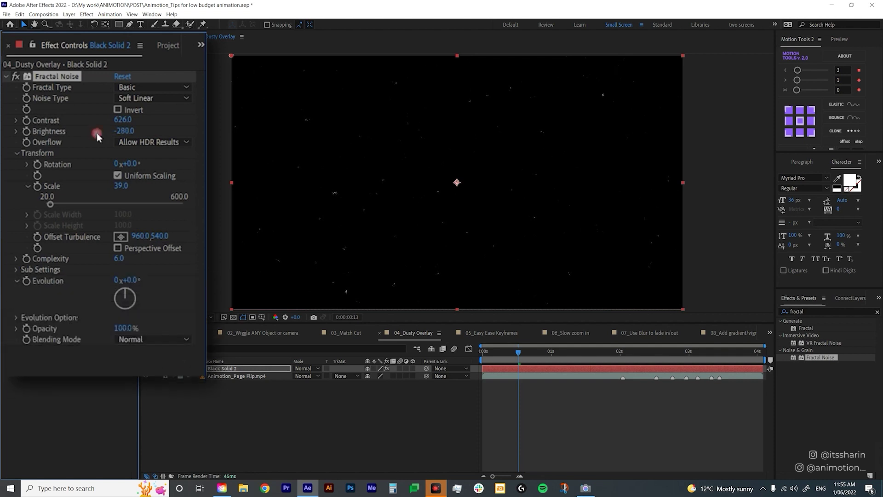
Step: Add the expression time*300 to the Fractal Noise Random Seed and preview the flickering dust
click(17, 318)
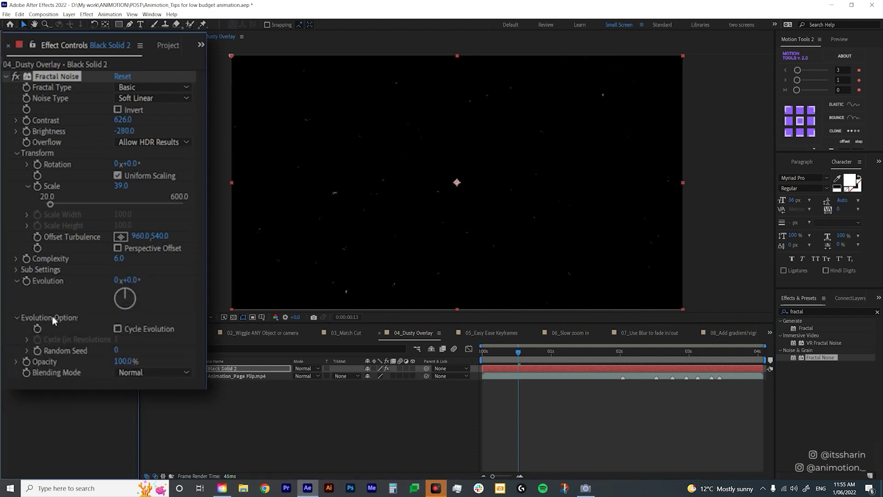
alt+click(37, 353)
text(time)
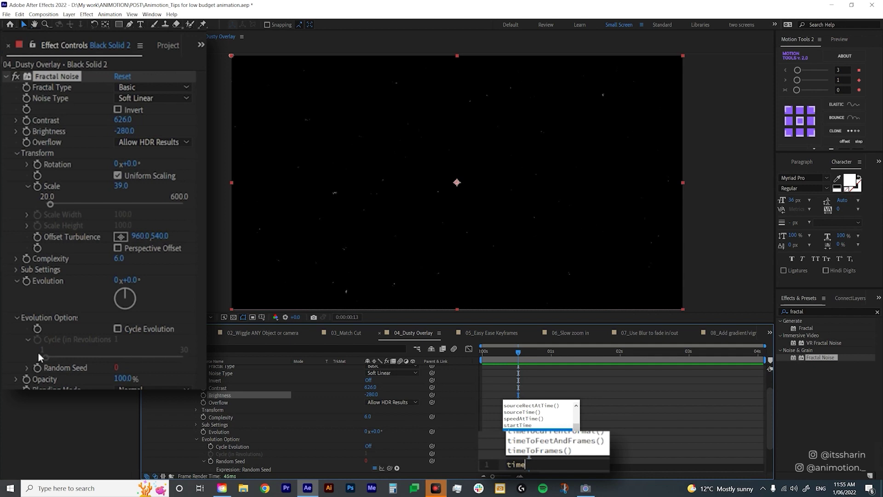
text(*)
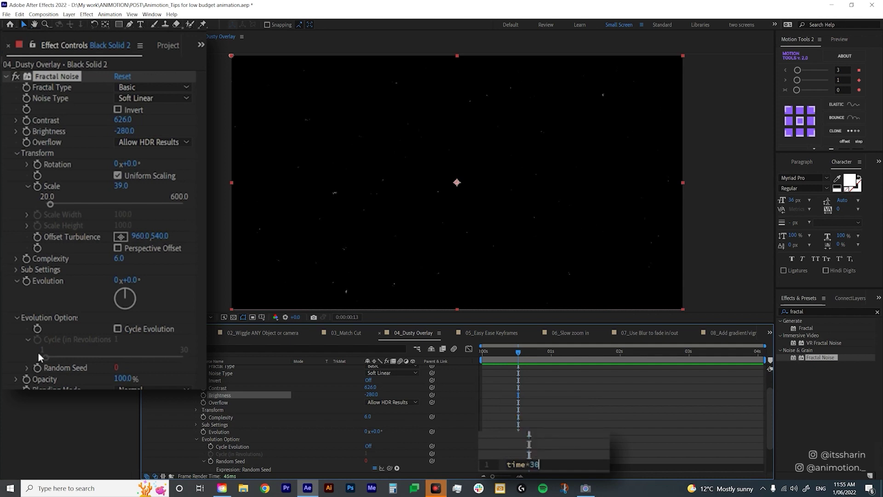
click(481, 409)
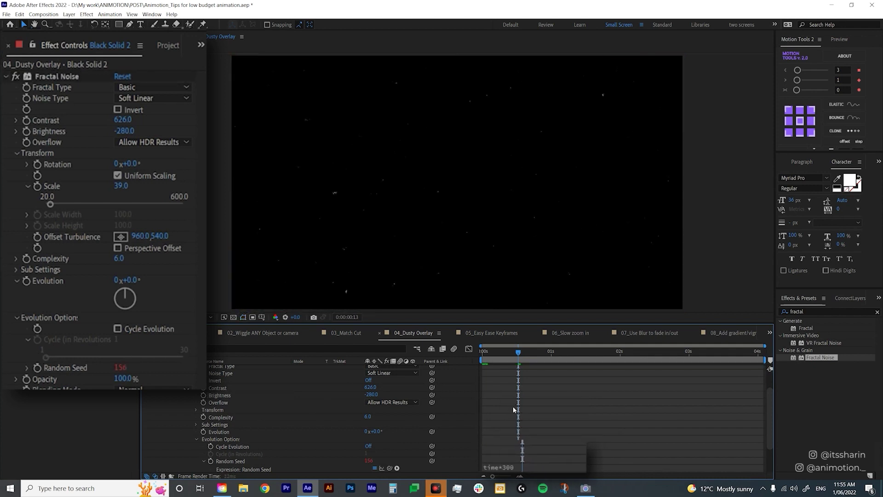
key(space)
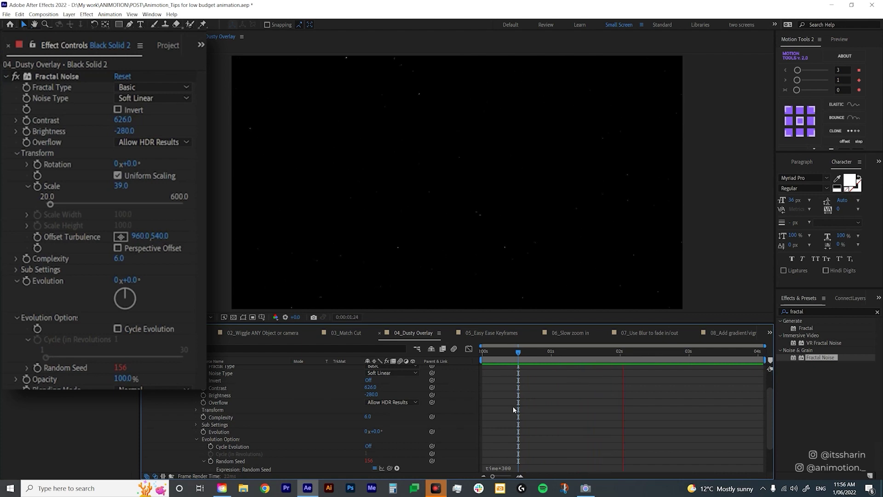
Step: Set the black solid's blending mode to Screen and preview the dust over the page flip footage
scroll(343, 405, up, 2)
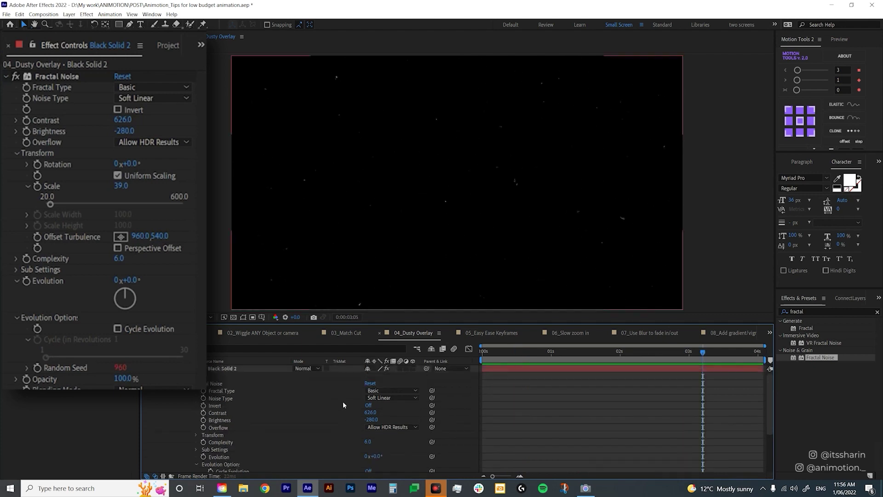
click(313, 368)
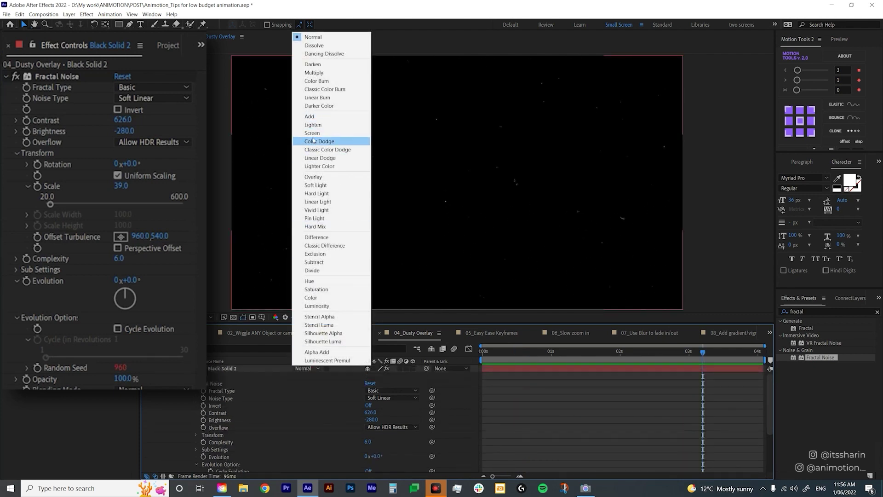
click(333, 132)
key(space)
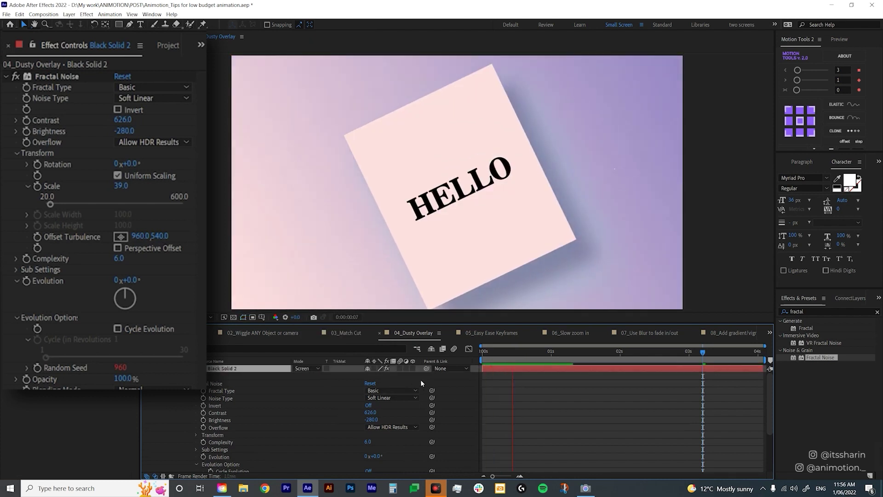
Step: Raise the Fractal Noise Contrast to 717 to make the dust specks more noticeable
scroll(667, 175, up, 2)
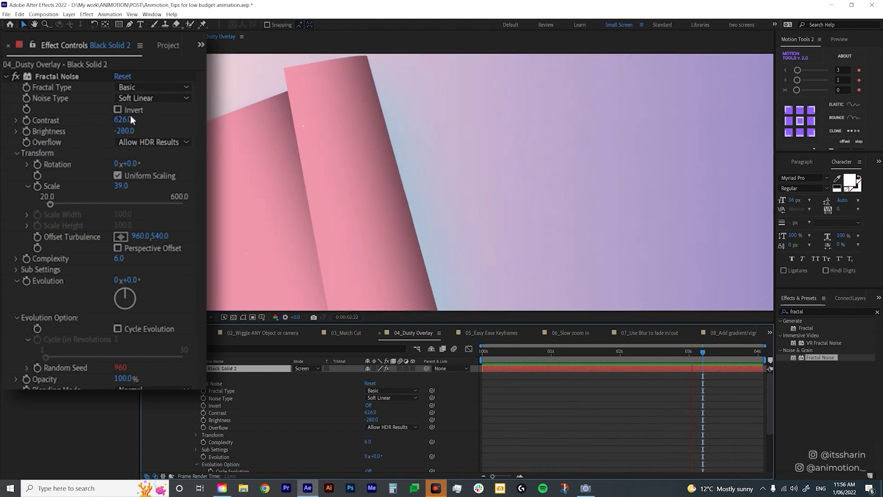
click(132, 119)
drag(132, 119, 181, 115)
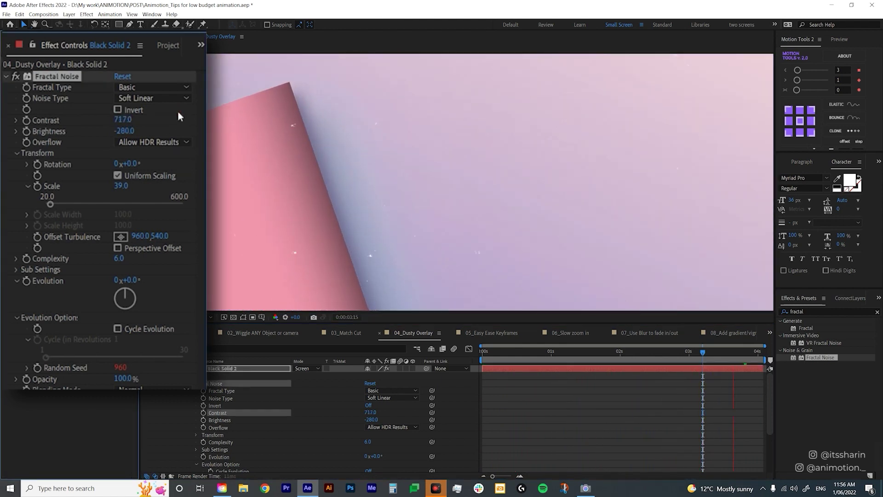
scroll(479, 218, down, 2)
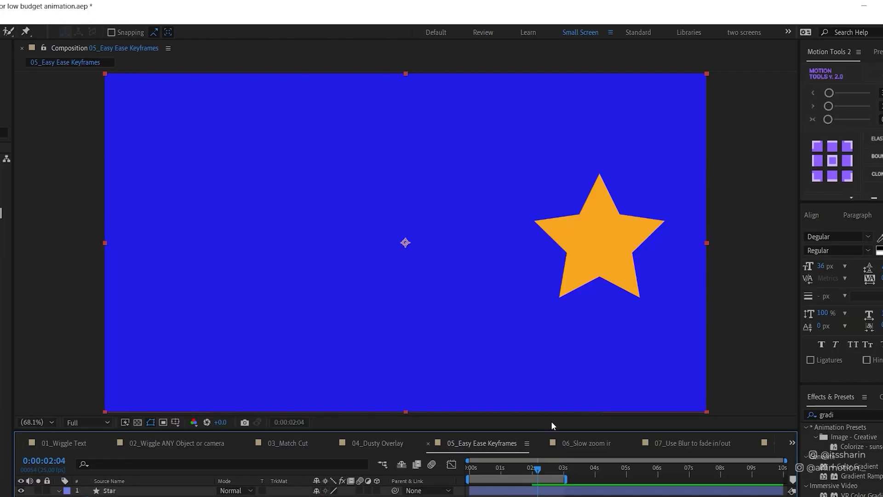
Step: Preview the star animation in the 05_Easy Ease Keyframes composition
click(533, 463)
key(space)
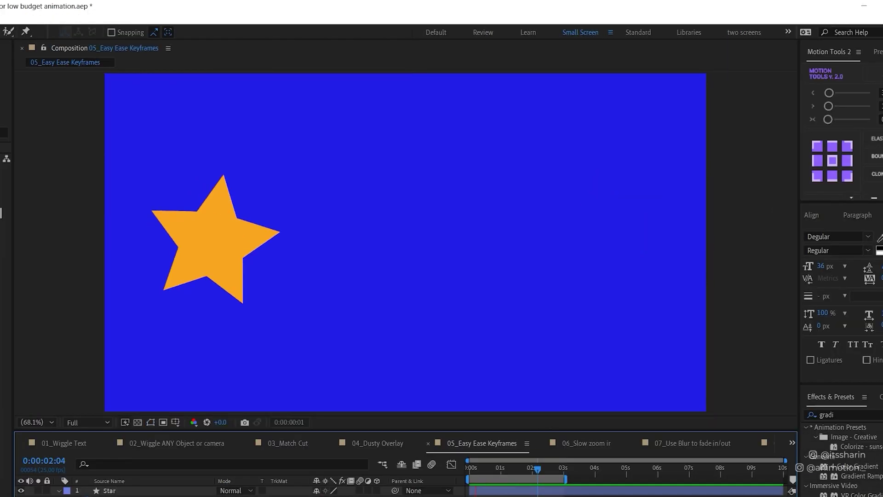
key(space)
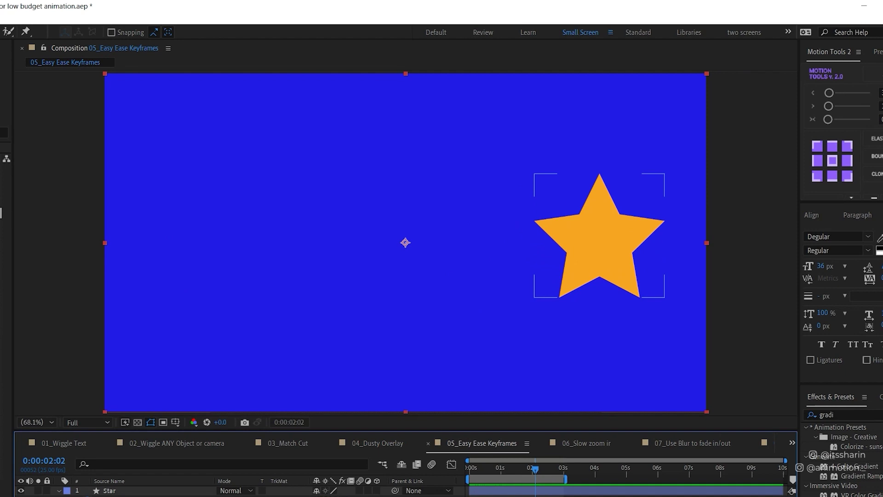
Step: Keyframe the star's Position and Rotation at the start of the composition and set its Rotation to 0x+0.0° at 0:00:02:11
key(Home)
key(u)
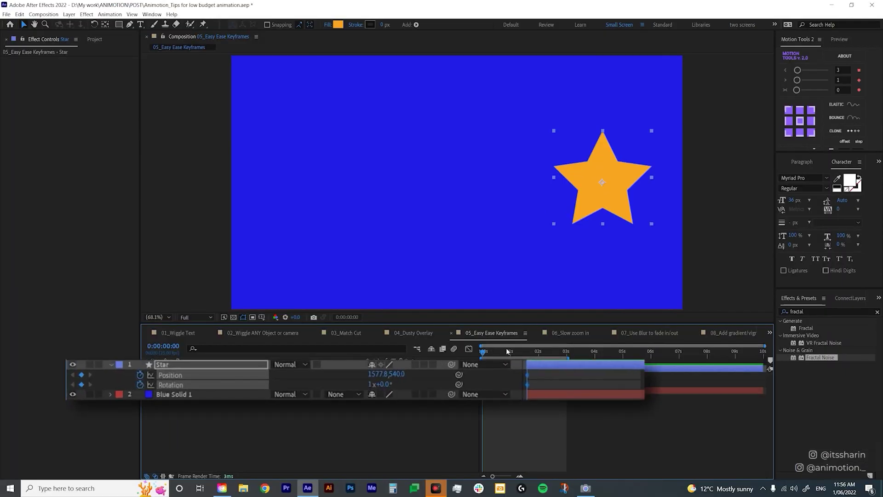
drag(508, 352, 551, 352)
click(372, 385)
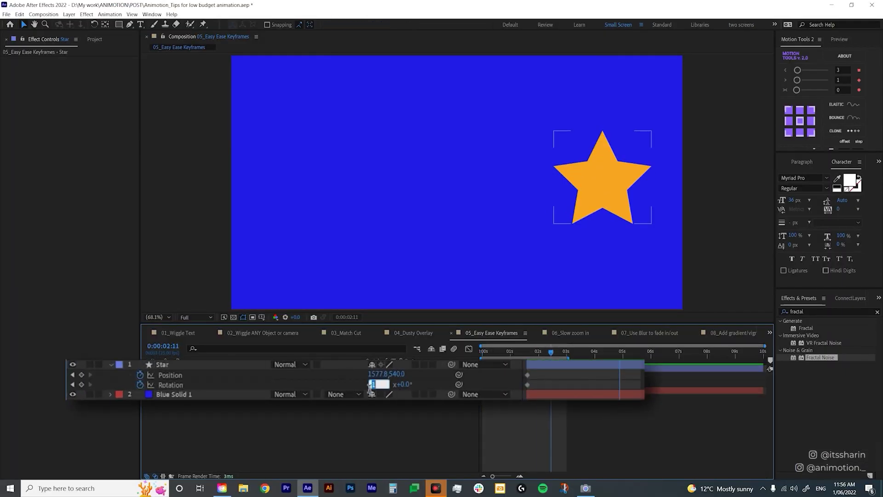
key(Return)
Step: Move the star across to Position 290.9, 540.0 at 0:00:02:11 and preview the linear motion
click(610, 201)
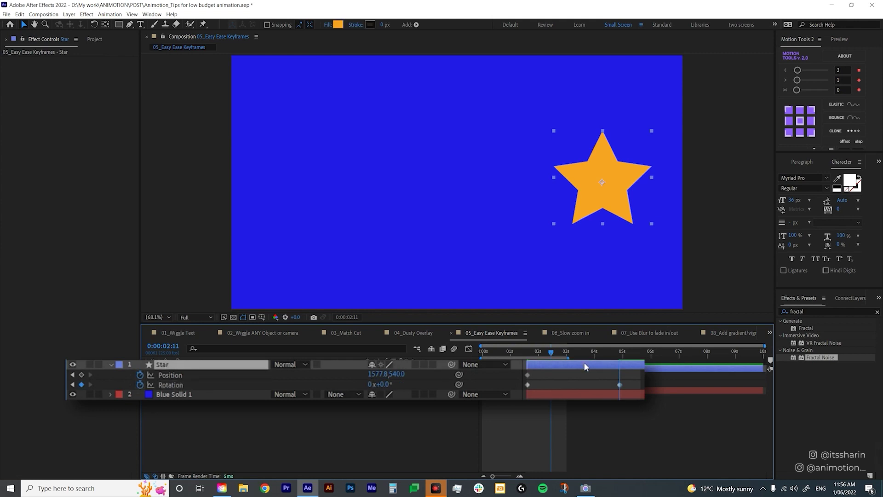
drag(611, 201, 307, 204)
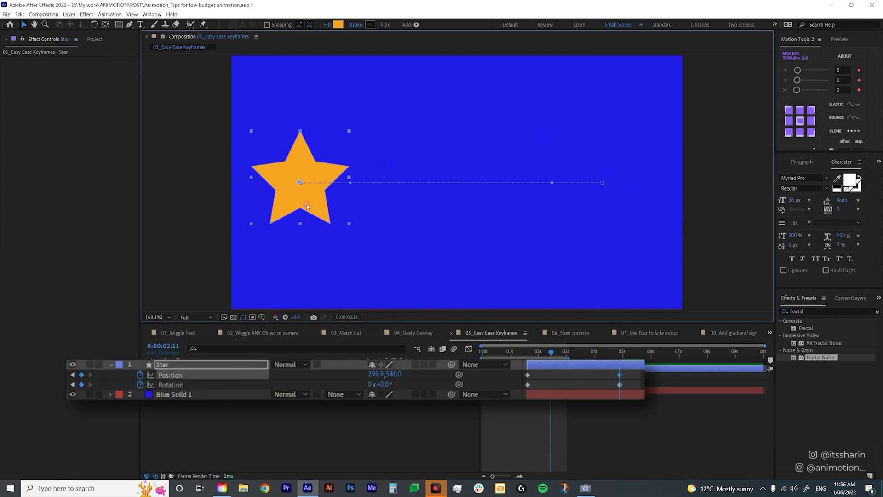
click(532, 449)
key(space)
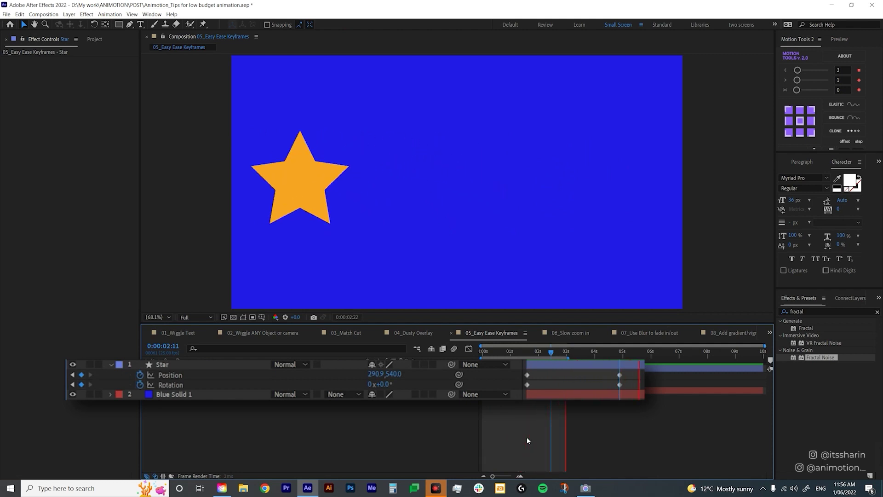
Step: Apply Easy Ease to all of the star's Position and Rotation keyframes and preview the smoothed motion
click(643, 379)
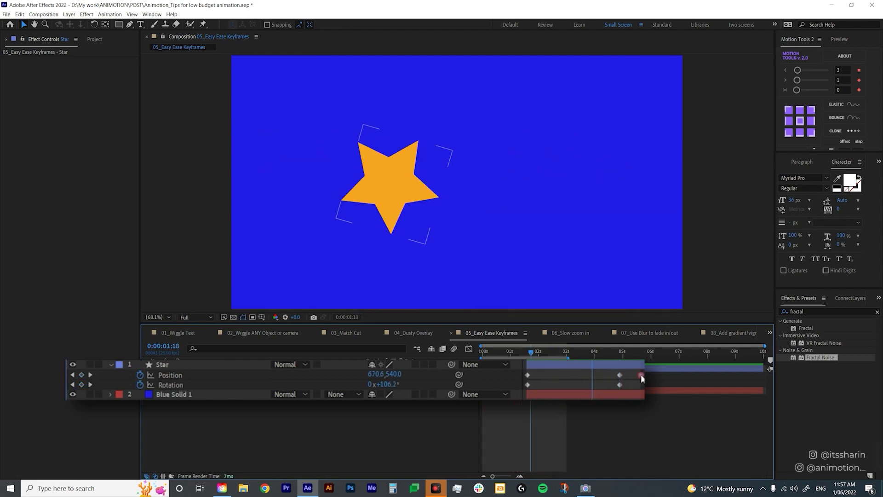
drag(642, 379, 488, 399)
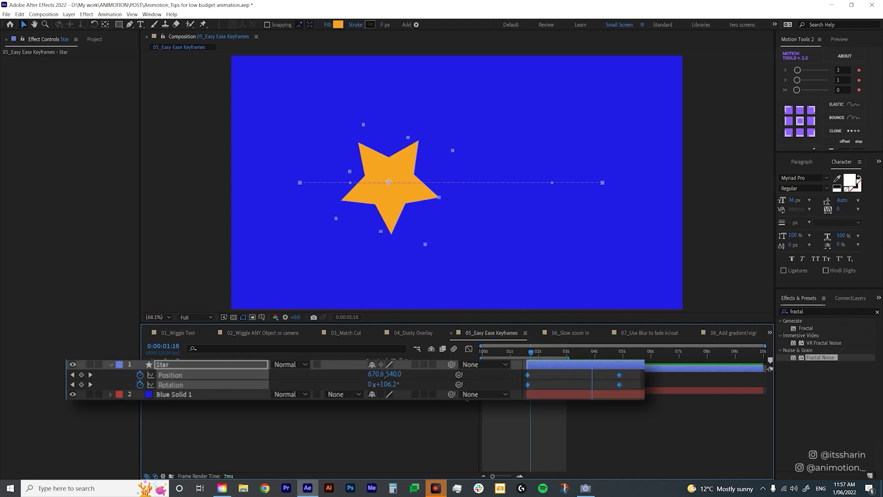
key(F9)
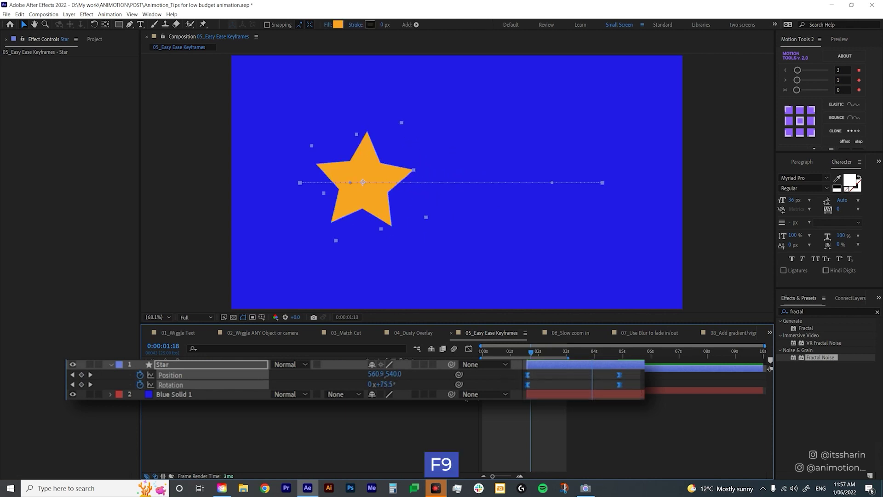
click(547, 424)
key(space)
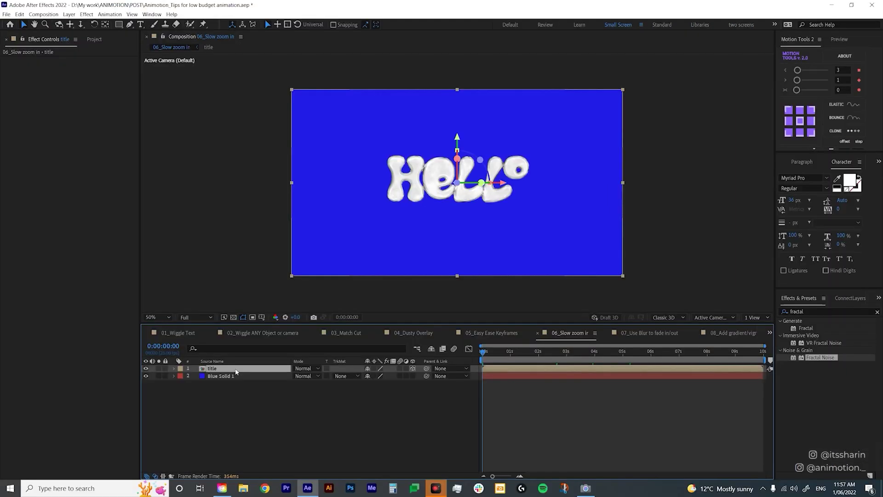
Step: Keyframe the title layer's Scale in 06_Slow zoom in at 100% at the start and 150% at the last frame
key(s)
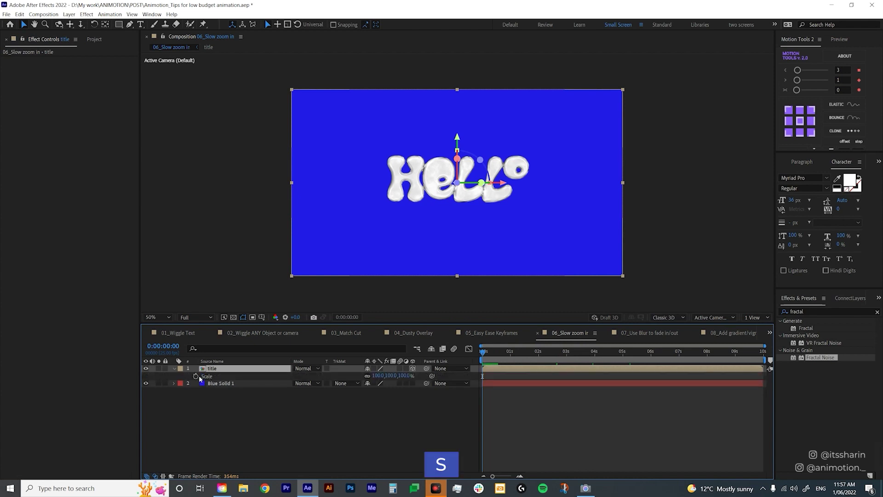
click(196, 376)
key(End)
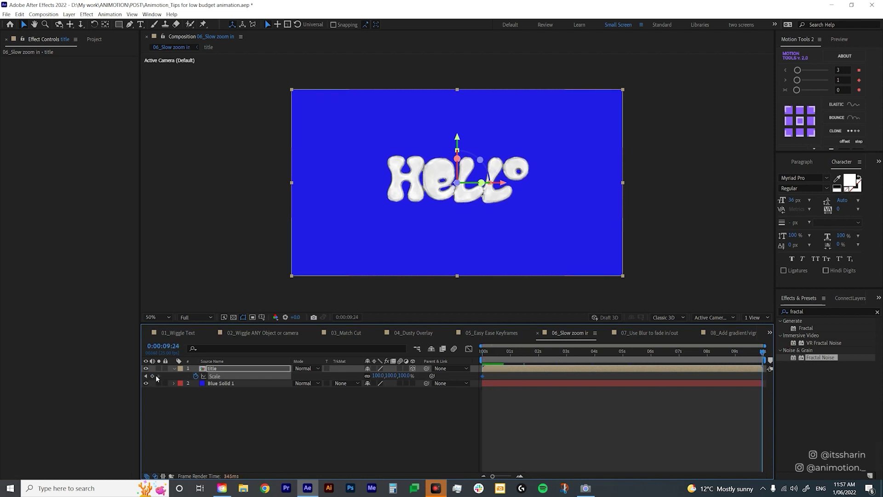
click(375, 377)
text(150)
key(Return)
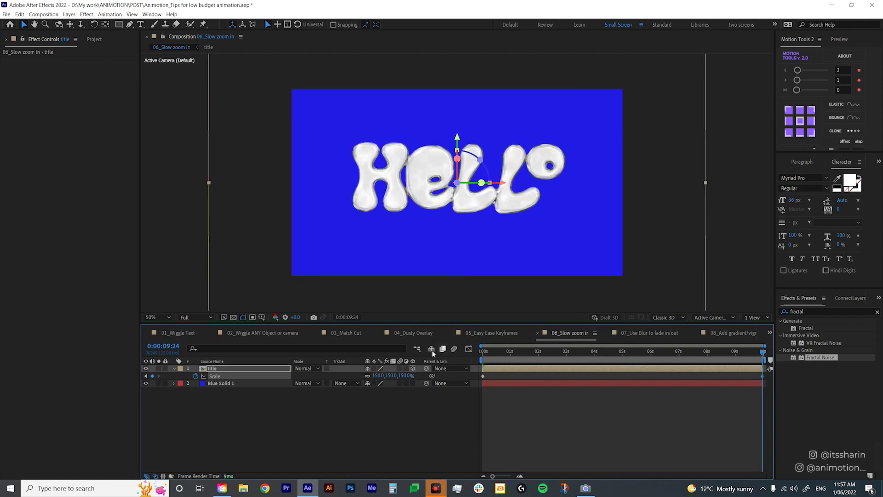
Step: Set the title layer's Scale to 80% on the first frame and preview the slow zoom
key(Home)
click(404, 375)
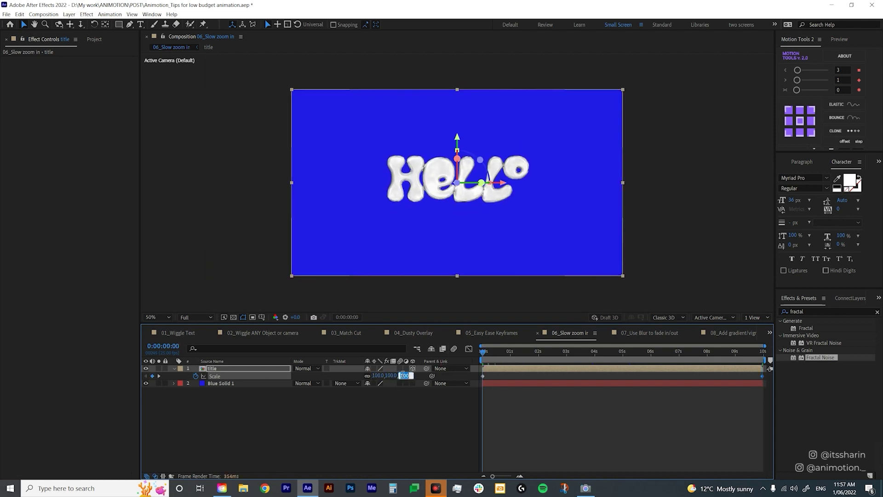
text(80)
key(Return)
key(space)
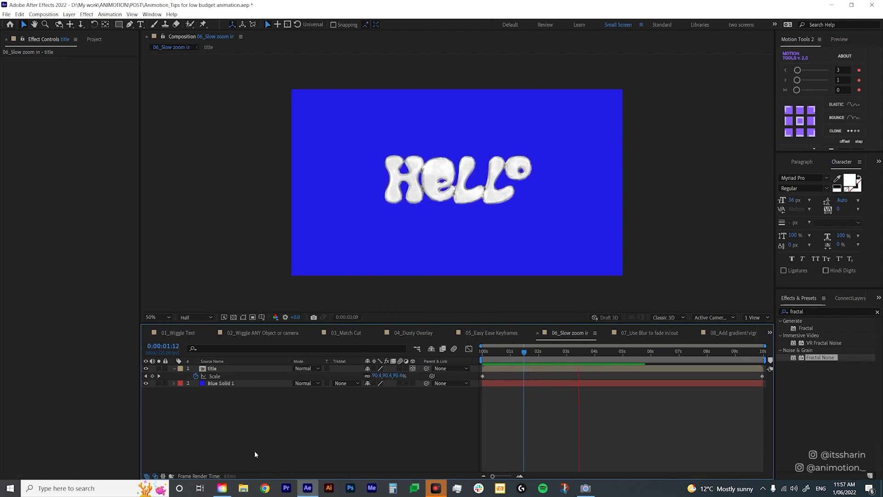
key(space)
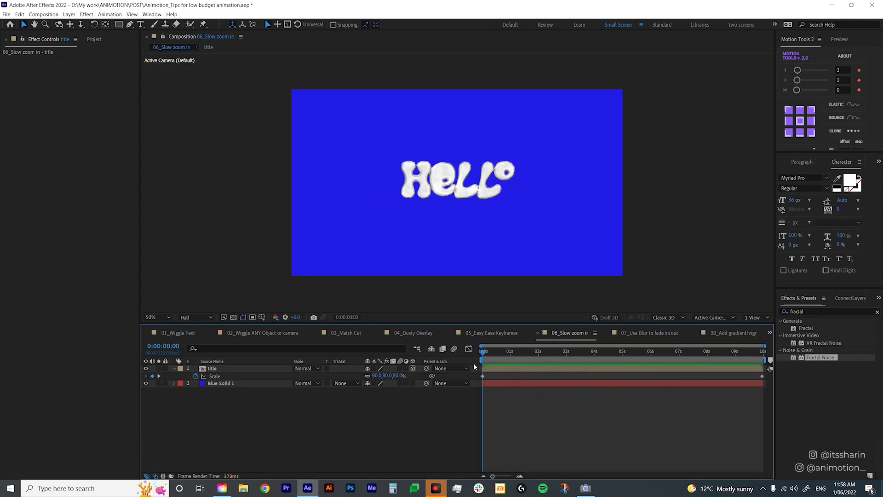
Step: Remove the title layer's Scale keyframes and add a new camera with its default settings to the composition
click(195, 375)
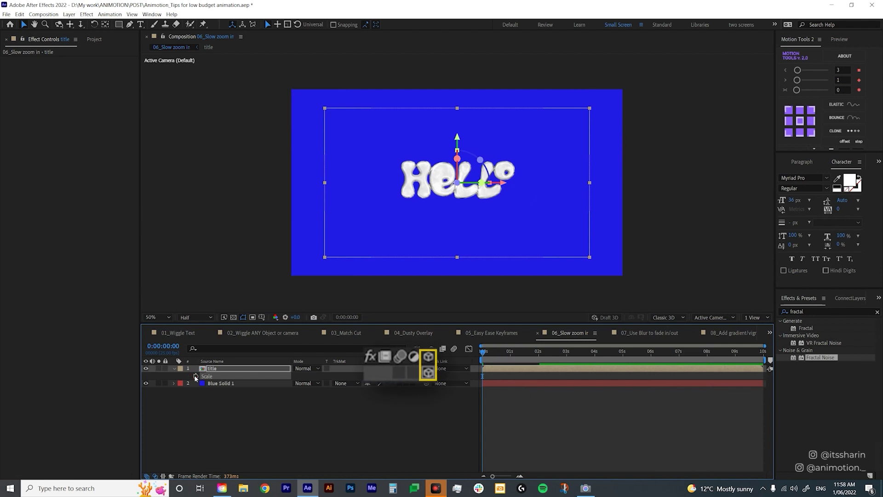
click(276, 371)
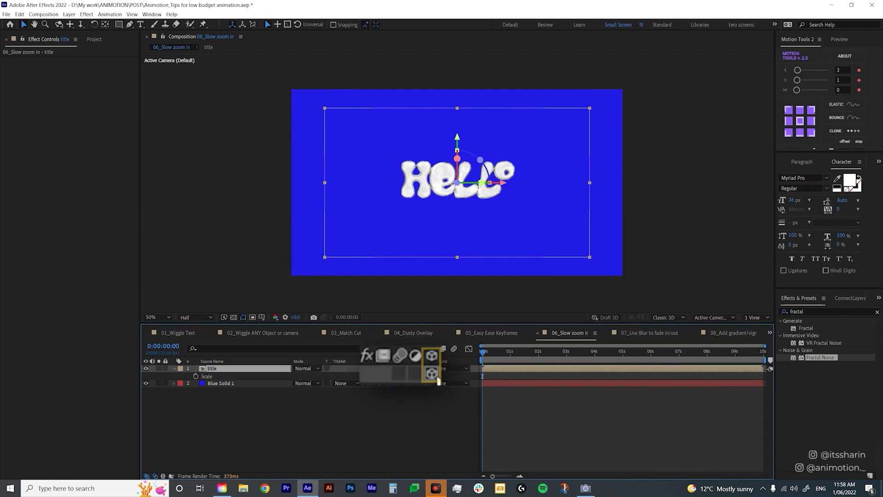
right_click(388, 417)
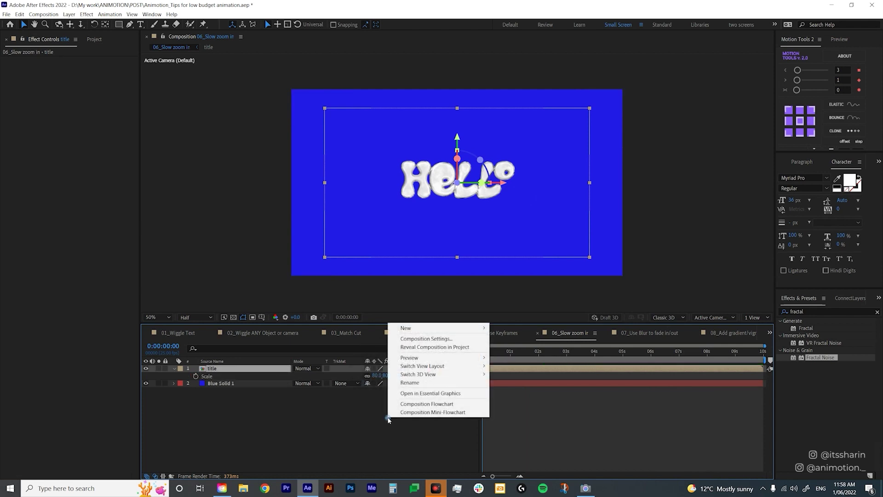
mouse_move(479, 328)
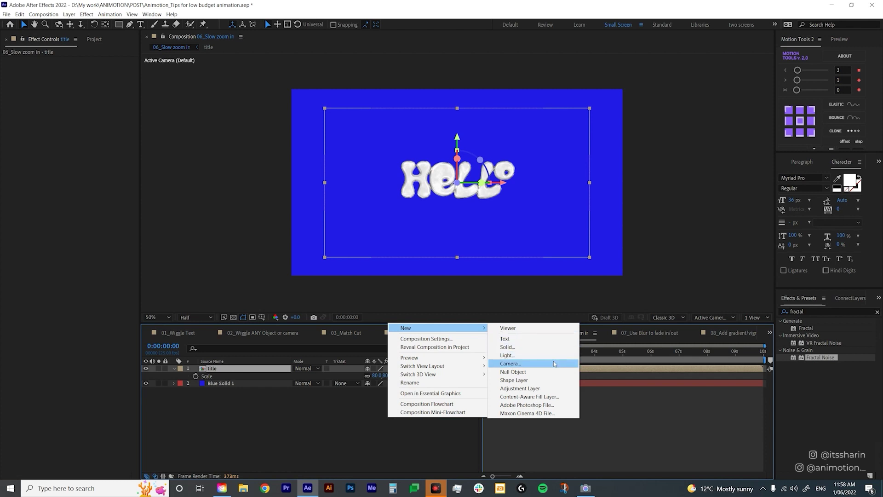
click(529, 362)
click(649, 318)
Step: Keyframe the camera's Position at the start, set its Z value to -1894.7 at 0:00:09:24, and preview the zoom
key(p)
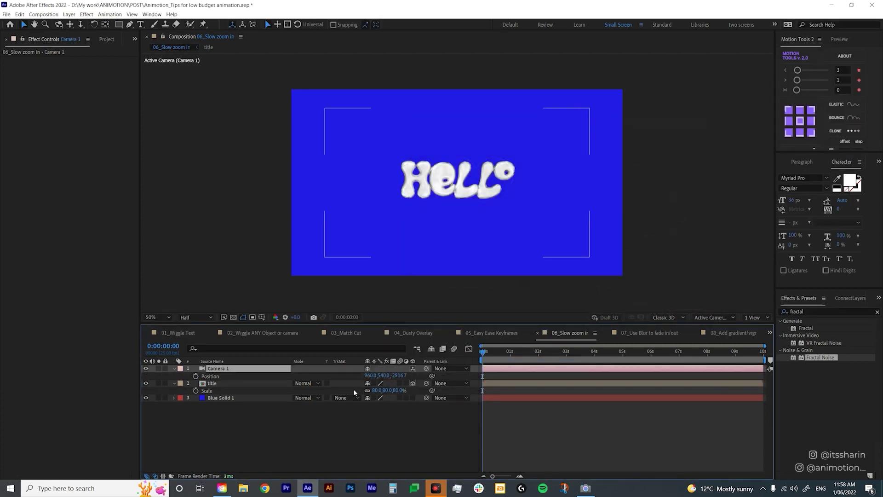
click(196, 376)
drag(733, 356, 766, 352)
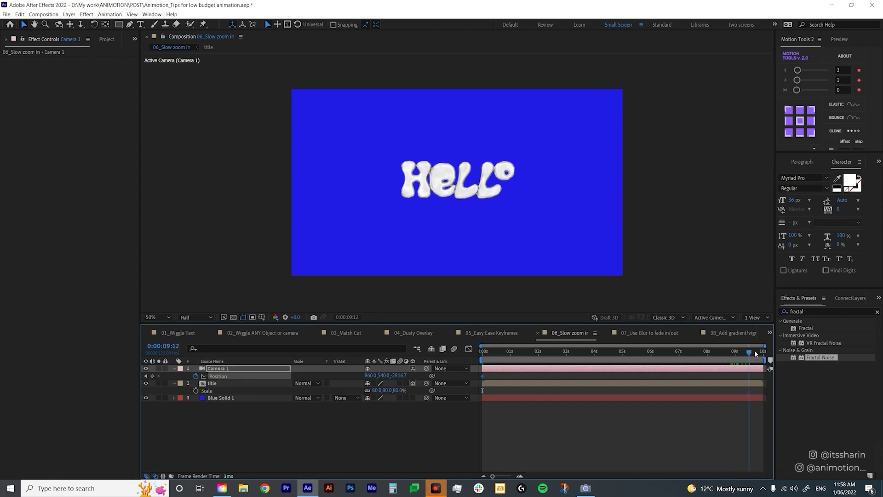
drag(398, 375, 492, 376)
click(556, 447)
key(space)
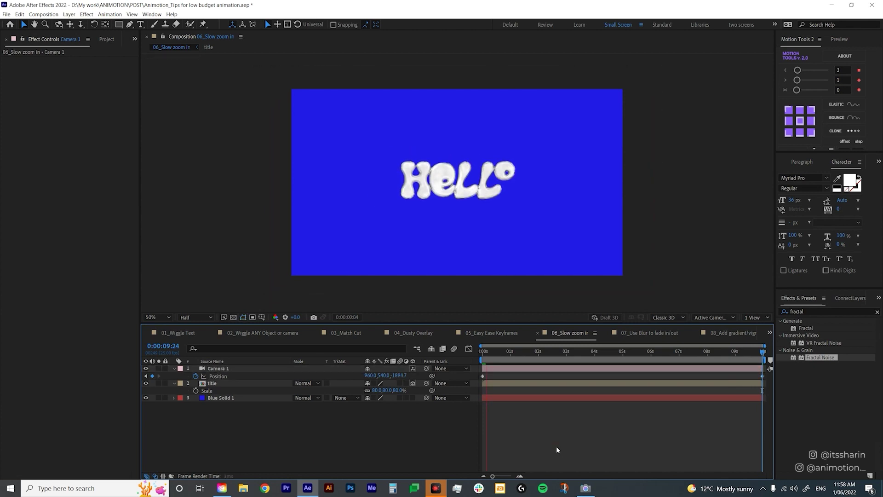
Step: Move the camera closer to the title along Z at its last Position keyframe, and return to the start
key(space)
drag(399, 376, 421, 375)
click(524, 422)
drag(518, 351, 442, 367)
Step: Expand Camera 1's Camera Options, turn Depth of Field on, and scrub through the zoom
click(173, 369)
click(173, 369)
click(154, 427)
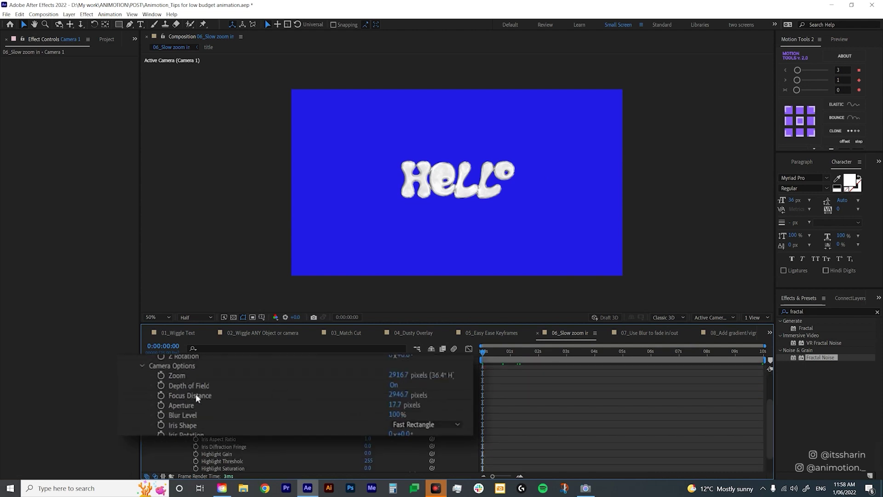
click(394, 385)
drag(512, 358, 656, 355)
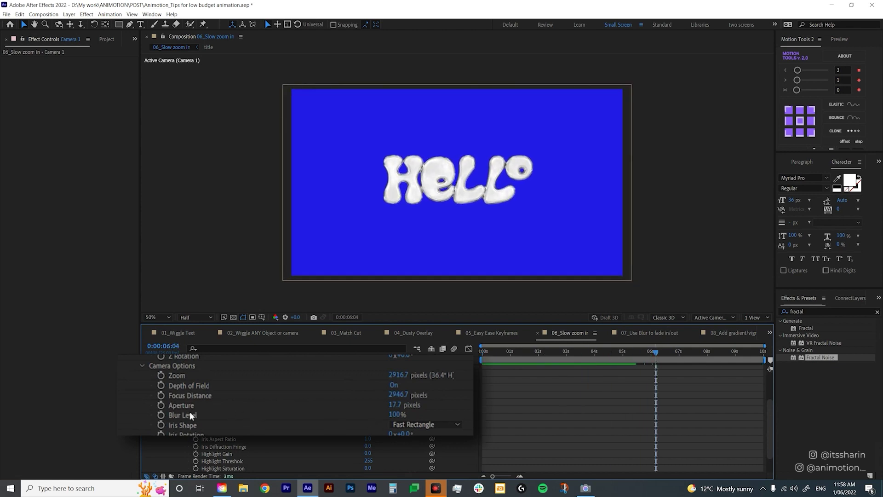
Step: Set the camera's Aperture to 400 pixels and return to the first frame
click(394, 405)
text(182.7)
key(Return)
click(396, 405)
text(400)
key(Return)
key(Home)
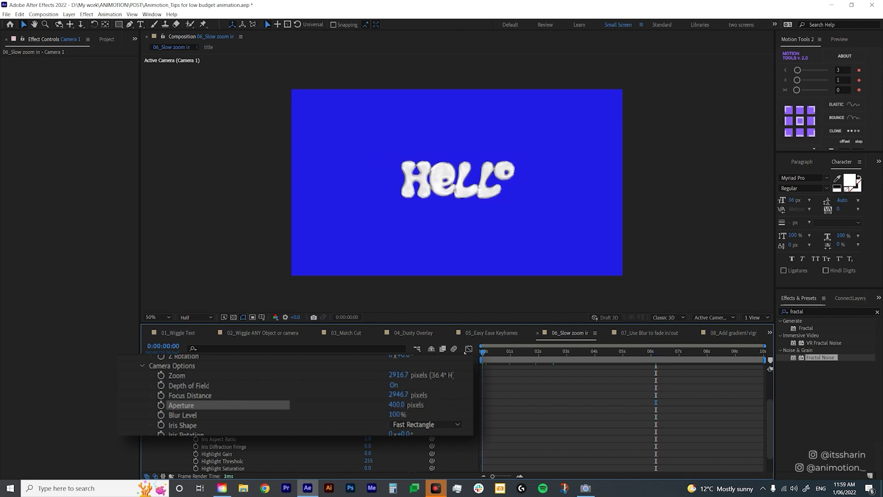
Step: Go to 0:00:03:24 and switch the composition viewer to two views, with the camera's Top view enlarged
drag(483, 351, 594, 361)
scroll(566, 396, up, 5)
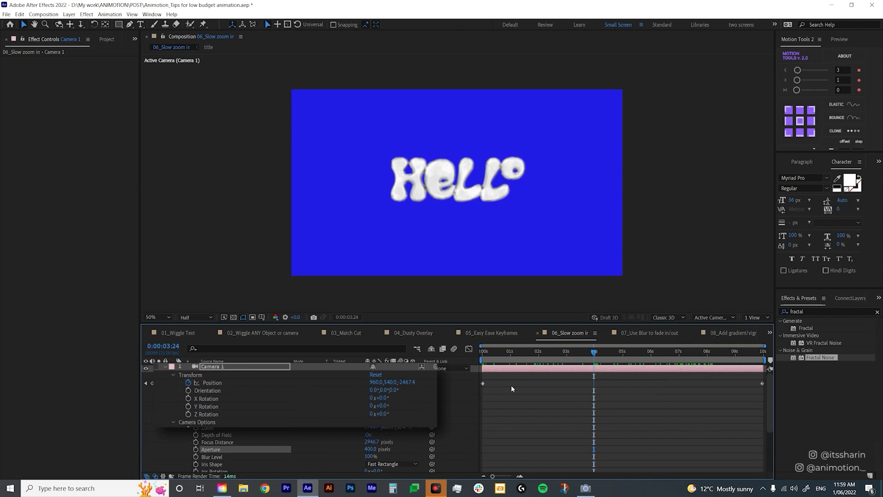
click(758, 318)
click(772, 336)
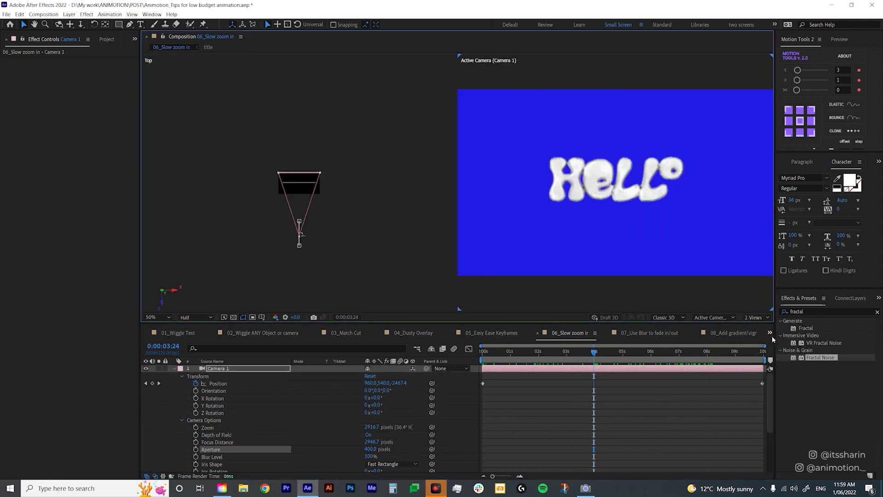
scroll(318, 230, up, 3)
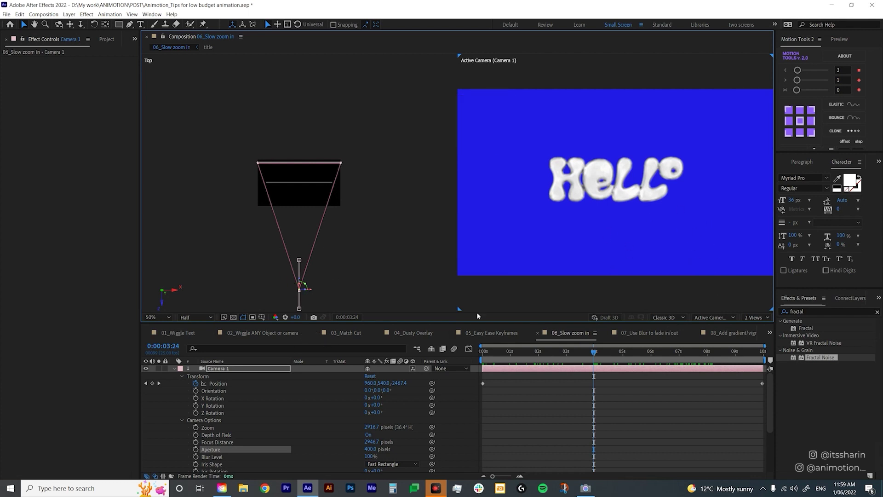
scroll(300, 174, up, 3)
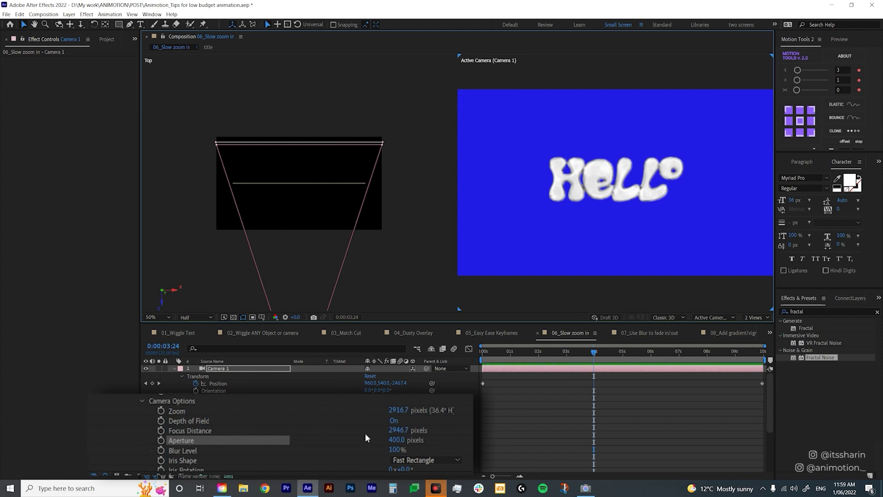
Step: Set the camera's Focus Distance to 2470.7 pixels to align it with the title layer, and preview the focus
drag(395, 429, 397, 429)
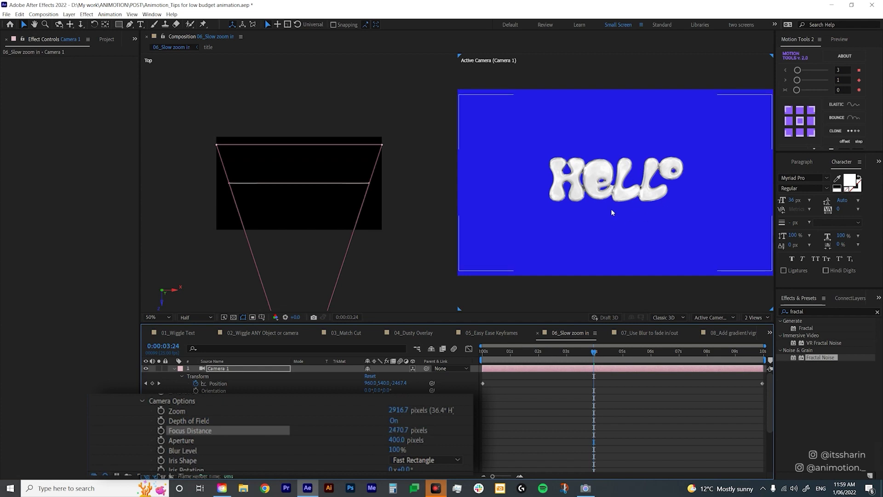
mouse_move(594, 352)
mouse_down()
mouse_move(483, 352)
mouse_move(563, 354)
mouse_move(595, 366)
mouse_up()
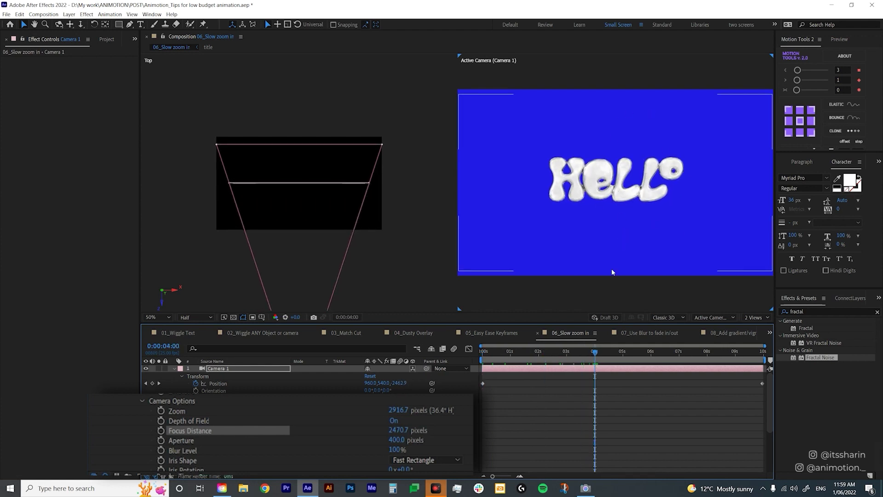
key(space)
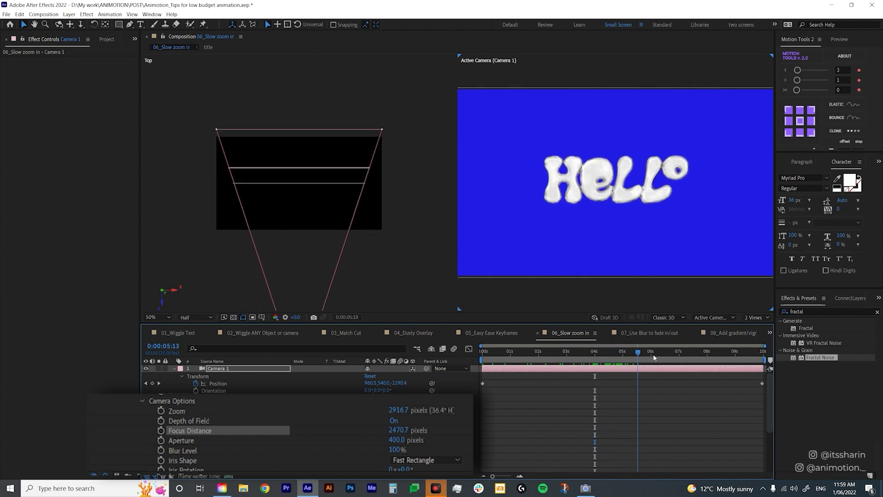
key(space)
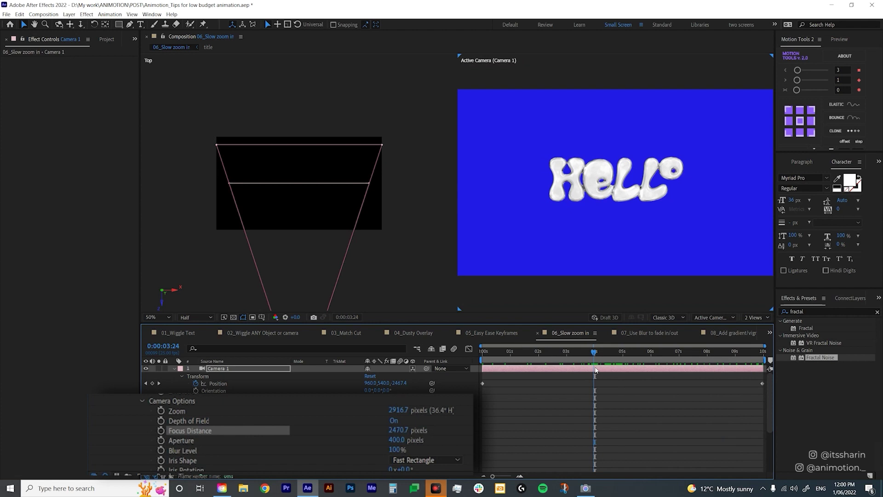
Step: Keyframe the camera's Aperture at 400 pixels at 0:00:04:00 and 0 at 0:00:05:00, and check the result from the start
key(Page_Down)
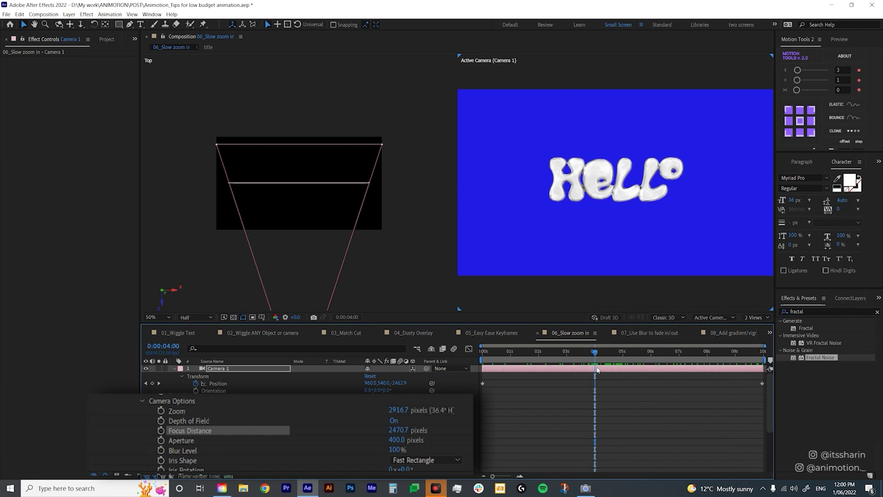
click(161, 440)
drag(604, 357, 625, 357)
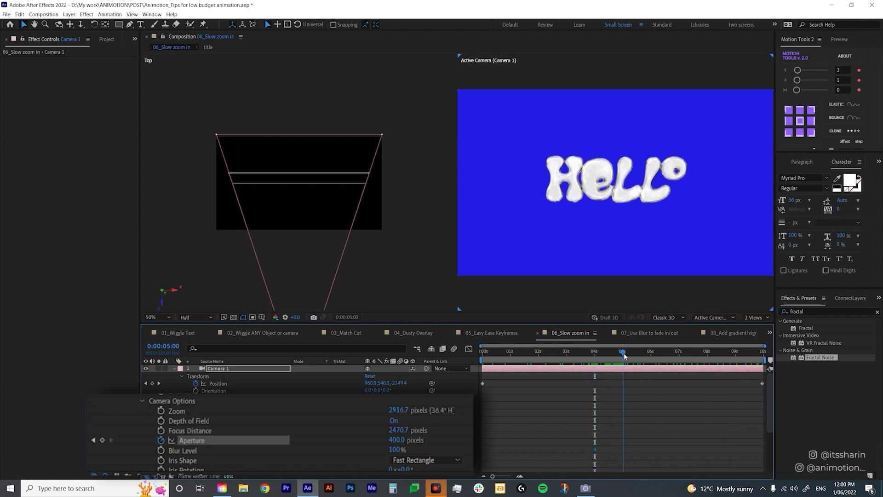
click(397, 440)
text(0)
key(Return)
key(Home)
drag(485, 370, 701, 371)
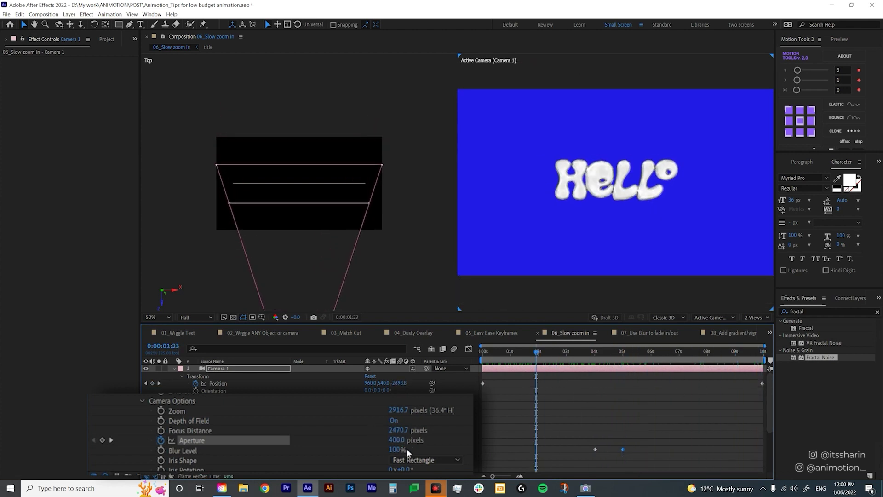
Step: Set the camera's first Aperture keyframe to 700 pixels and check the stronger blur
click(111, 440)
click(398, 440)
text(700)
key(Return)
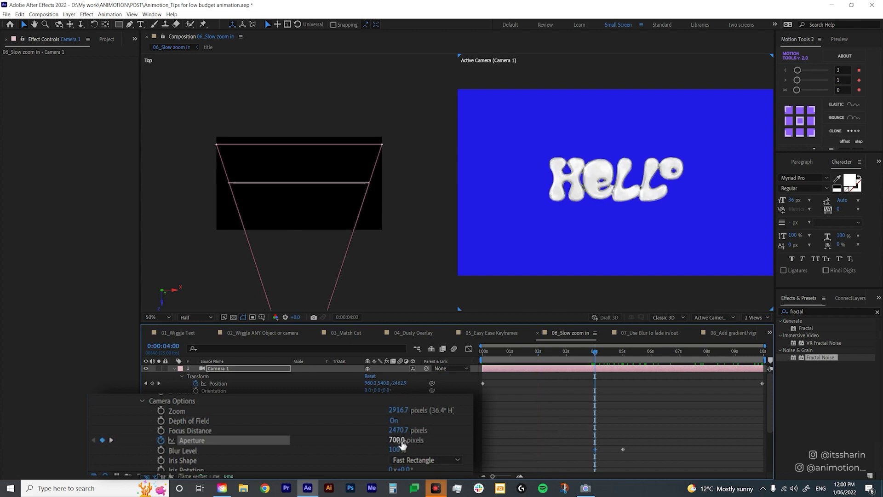
click(550, 352)
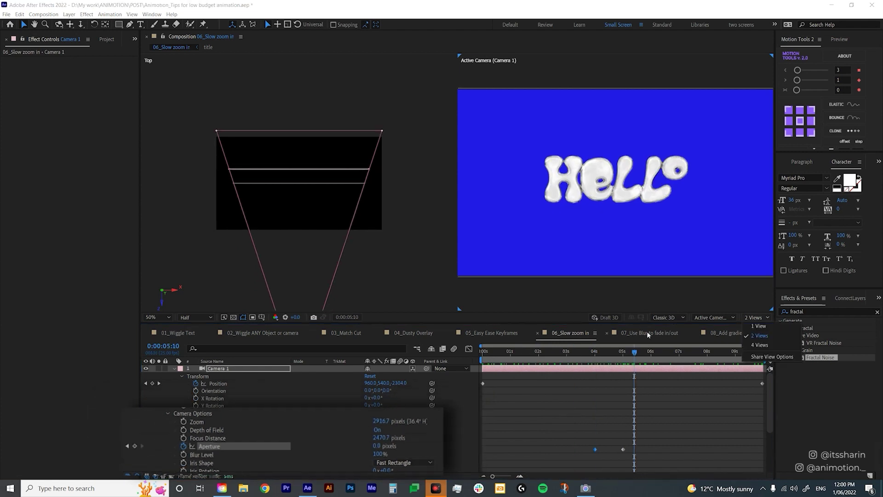
Step: Open the 07_Use Blur to fade in/out composition and apply Gaussian Blur to the title layer
click(648, 333)
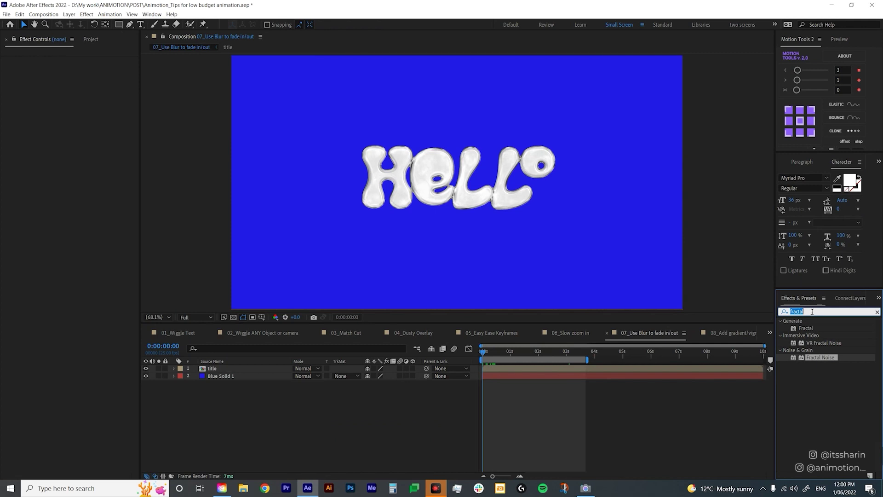
text(blur)
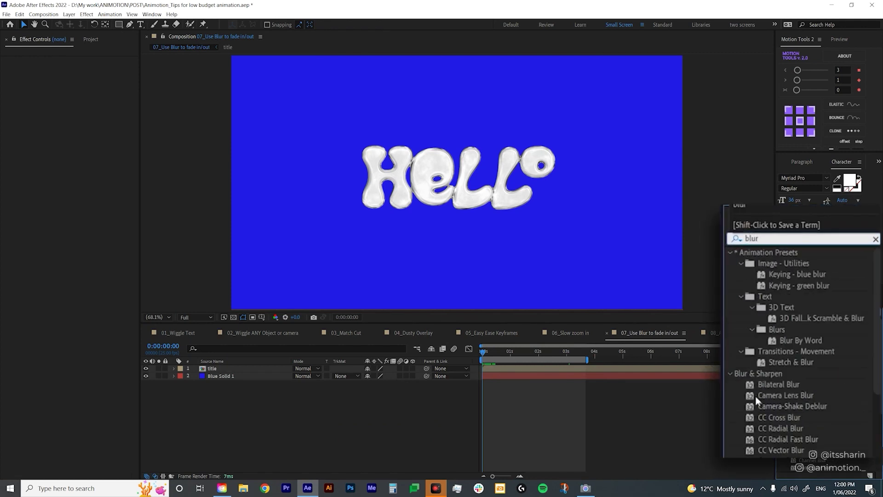
scroll(789, 382, down, 1)
scroll(791, 421, down, 2)
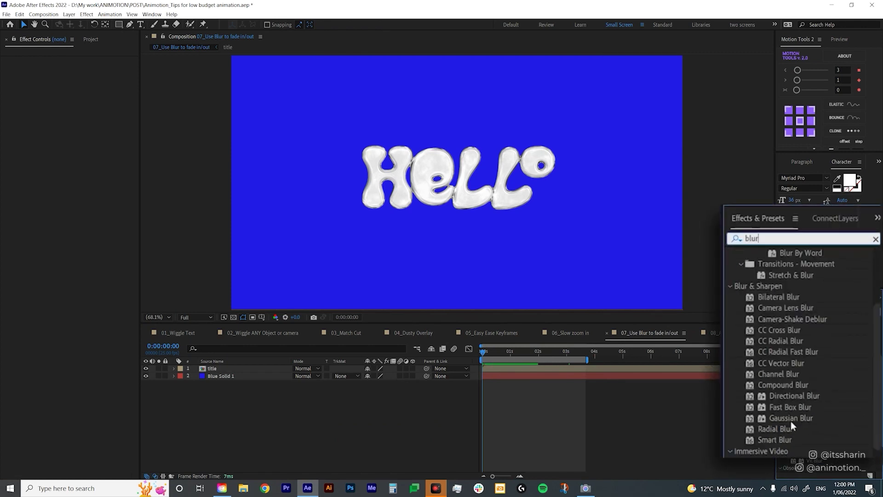
double_click(791, 419)
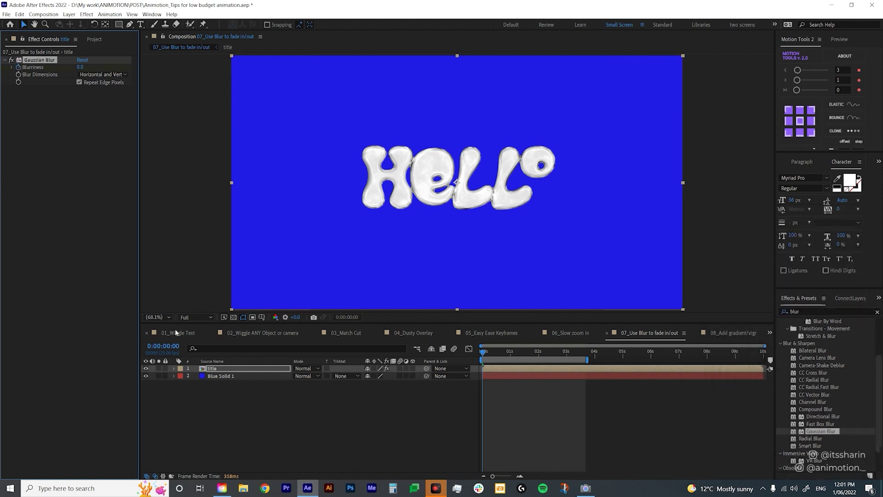
Step: Keyframe the title layer's Gaussian Blur Blurriness at 23.8 on the first frame and 0 at 0:00:02:00
key(u)
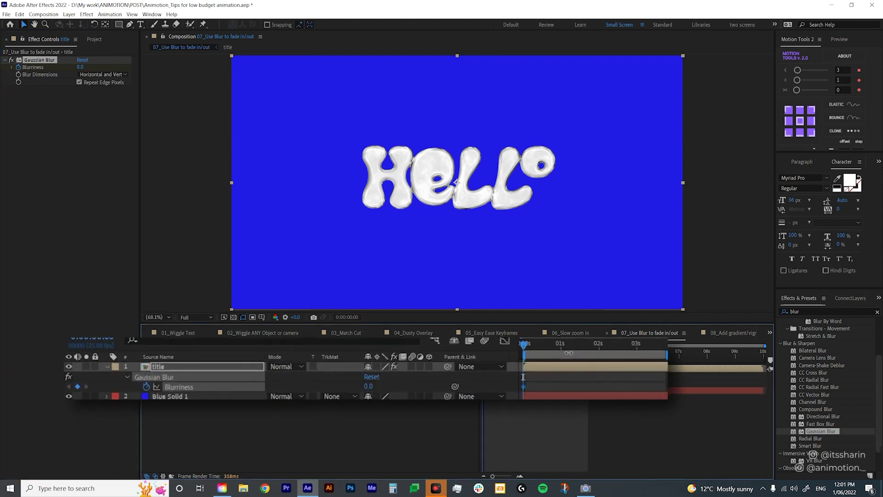
click(538, 351)
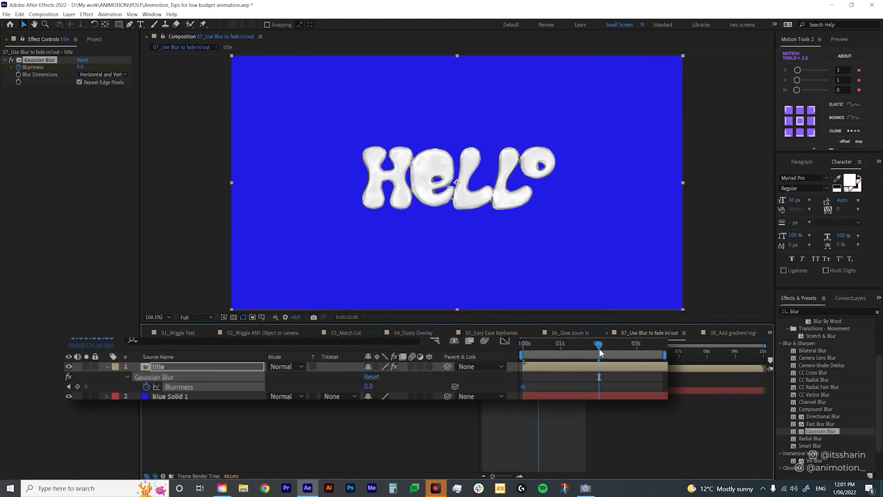
click(69, 387)
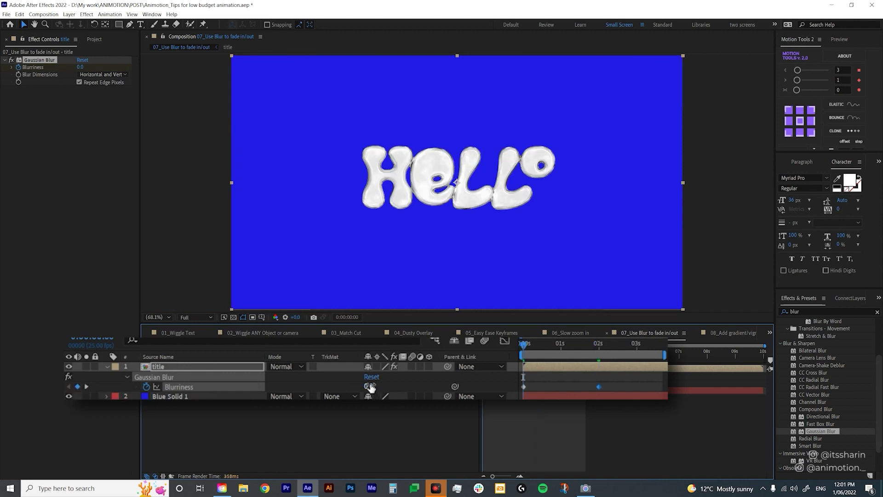
drag(423, 386, 495, 374)
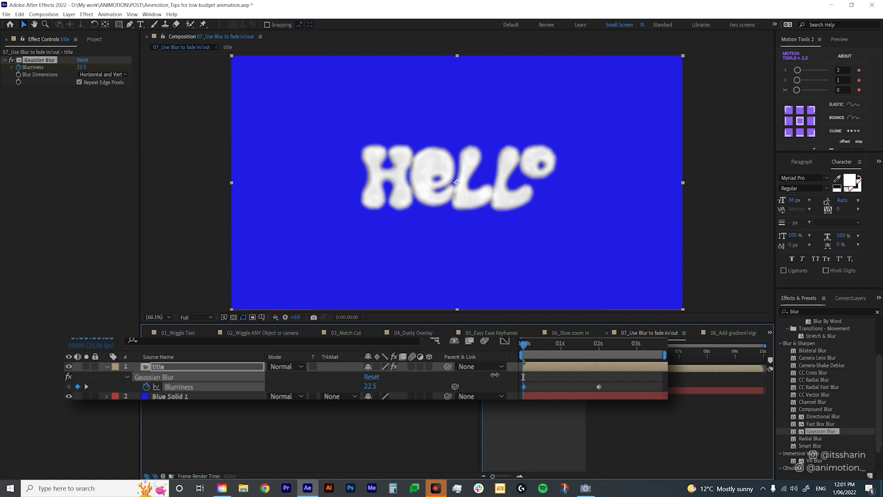
Step: Set the viewer resolution to Third and preview the blur animation
click(196, 317)
click(189, 350)
key(space)
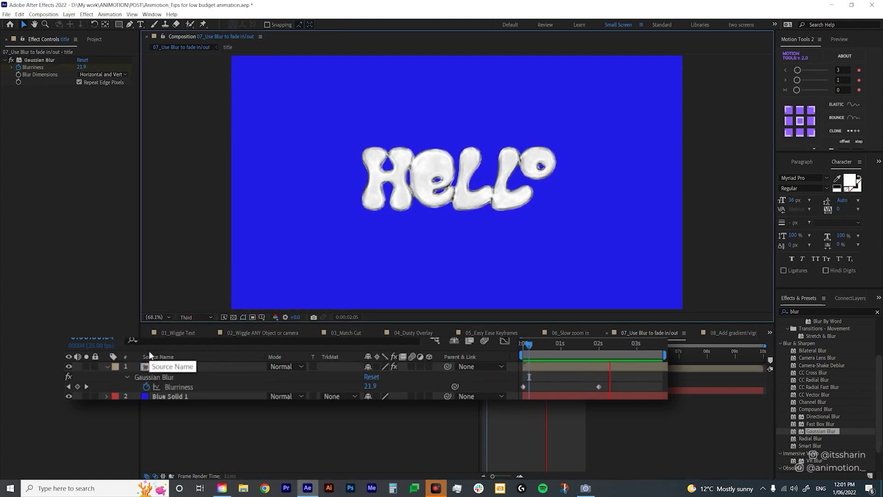
key(space)
Step: Keyframe the title layer's Opacity at 100% at 0:00:02:00 and 0% on the first frame
click(221, 368)
key(shift+t)
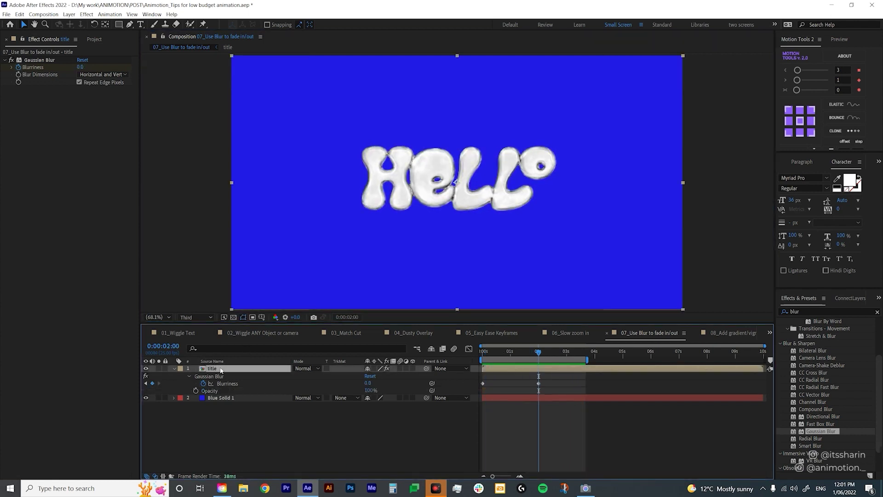
click(196, 390)
drag(514, 351, 473, 357)
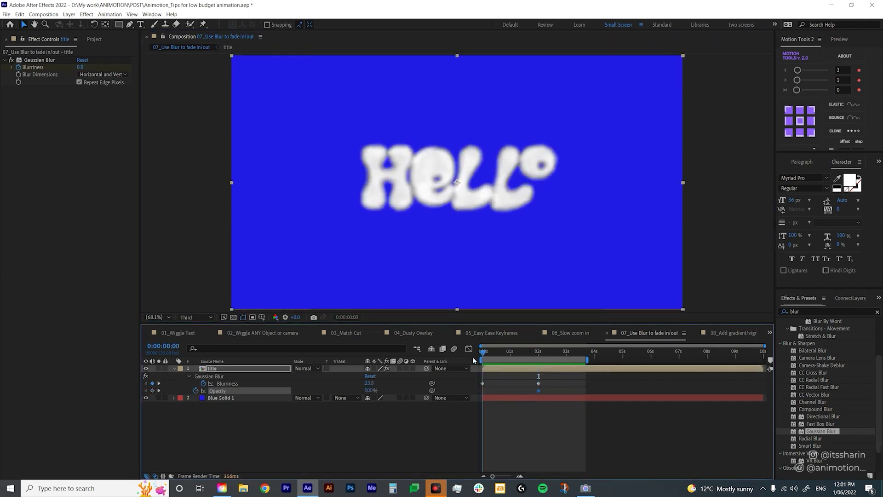
click(371, 390)
text(0)
key(Return)
Step: Preview the blurred fade-in and shift the title layer's first Blurriness keyframe to a later time
key(space)
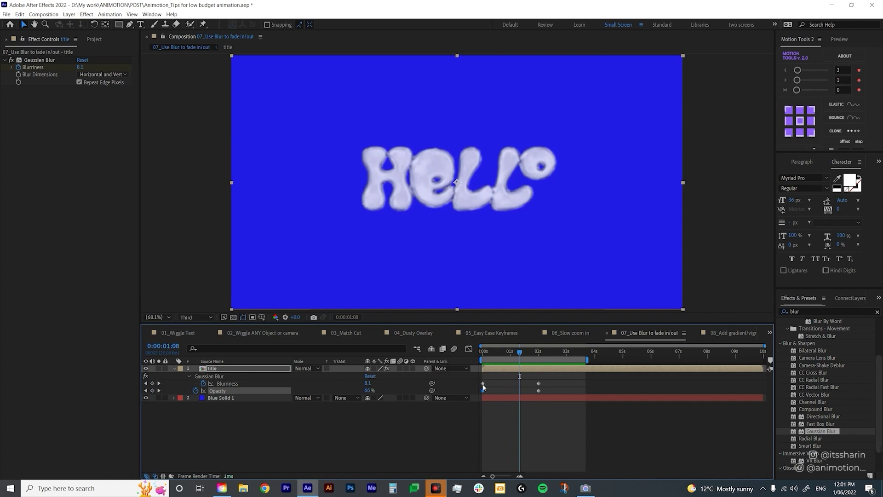
drag(483, 384, 505, 383)
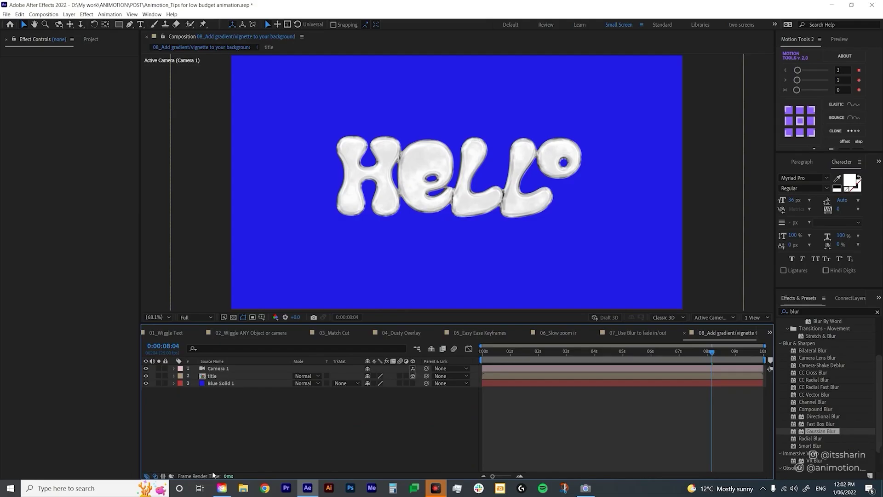
Step: Add a new black 1920 × 1080 px solid to the 08_Add gradient/vignette composition
right_click(233, 419)
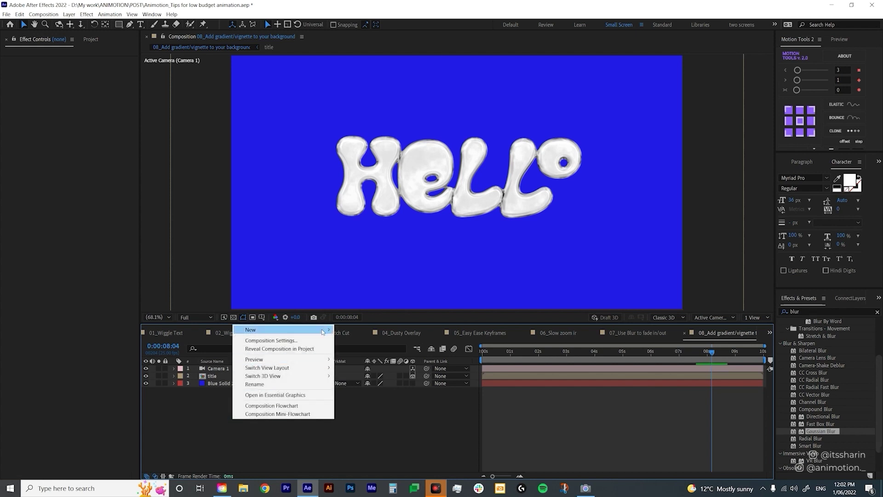
mouse_move(324, 330)
click(359, 348)
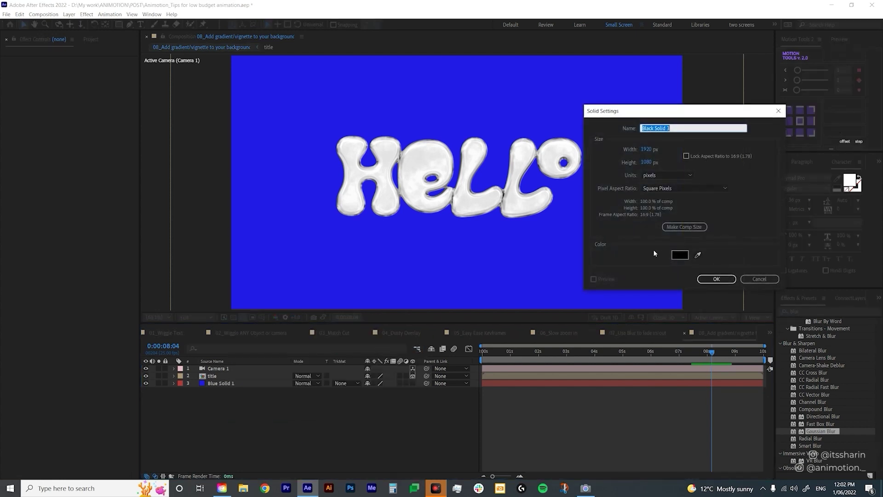
key(Return)
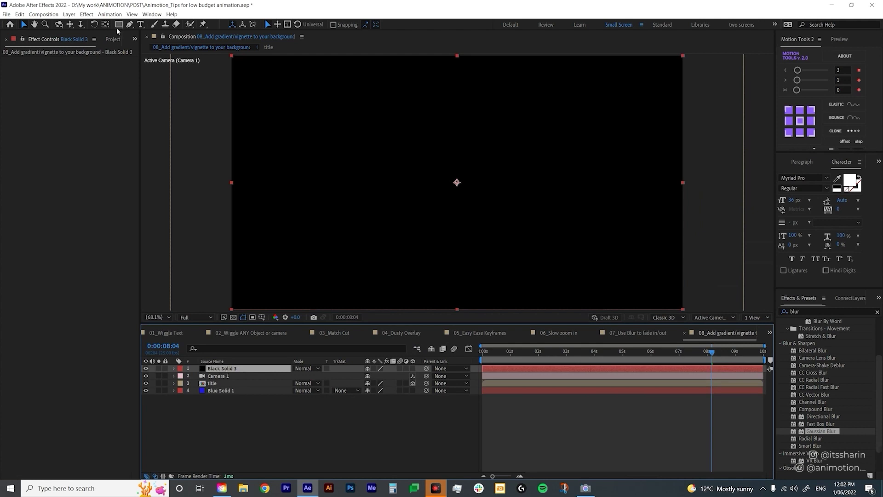
Step: Add an elliptical mask that fills the black solid and invert it
drag(121, 27, 214, 54)
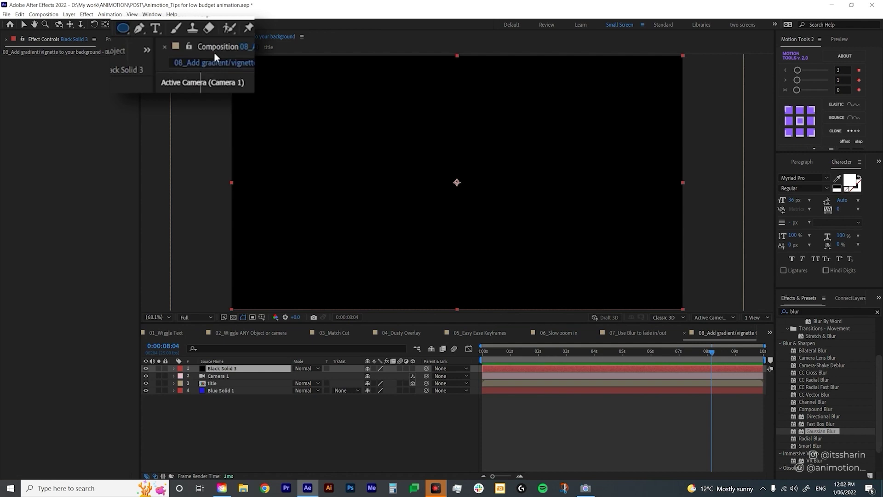
double_click(119, 24)
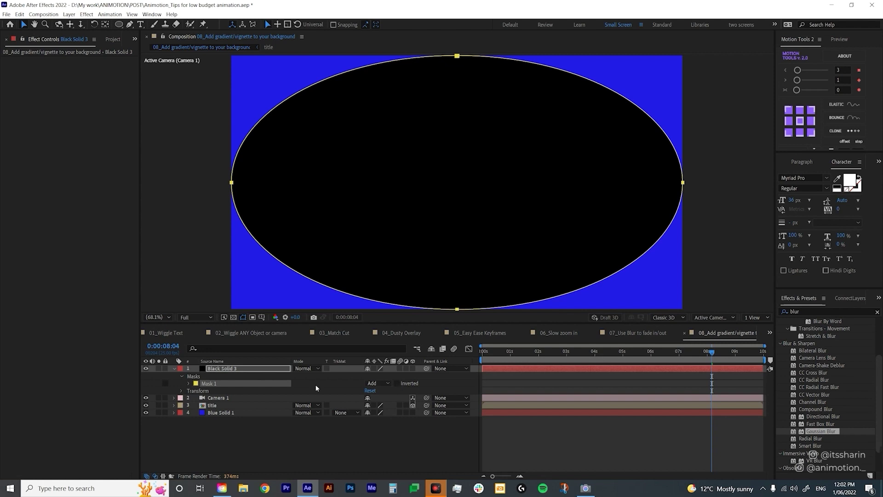
click(397, 384)
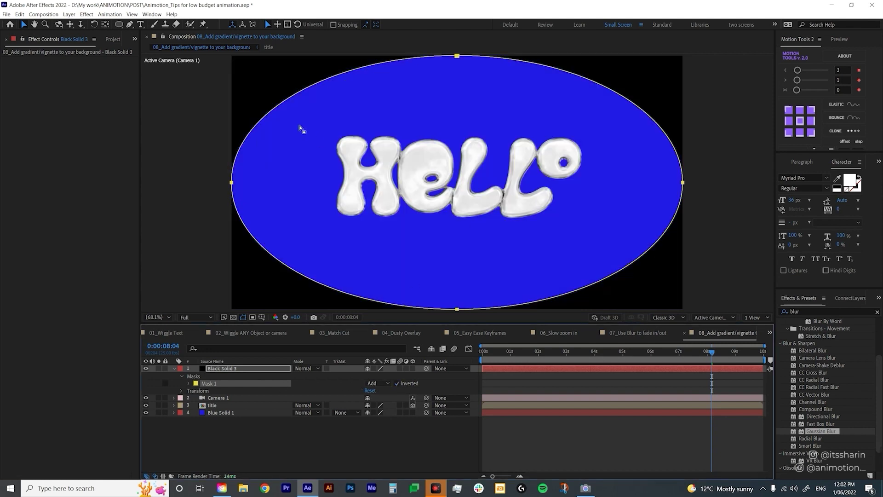
Step: Feather the black solid's inverted mask to 608 px and enlarge the ellipse beyond the composition's edges
key(f)
drag(373, 387, 616, 357)
key(comma)
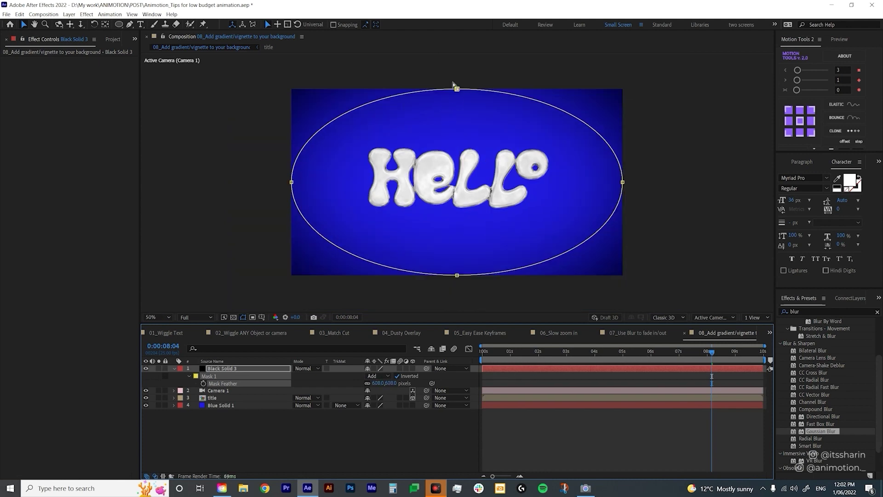
click(457, 90)
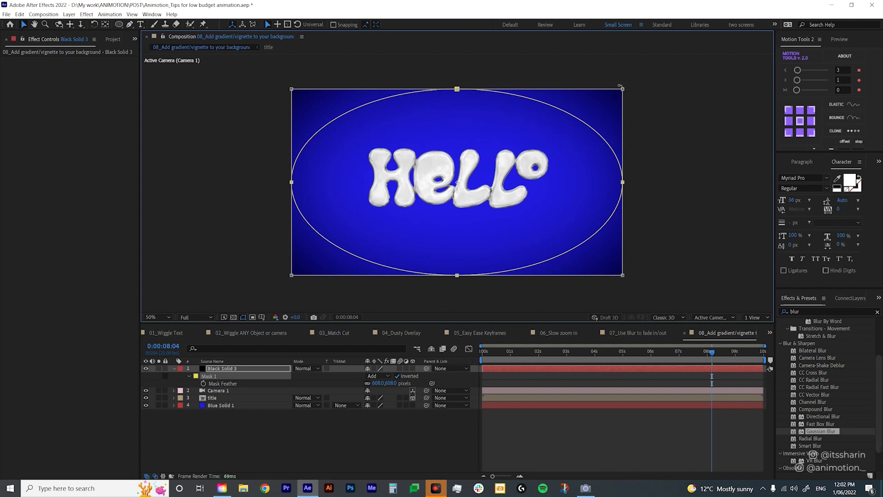
drag(620, 86, 668, 64)
key(t)
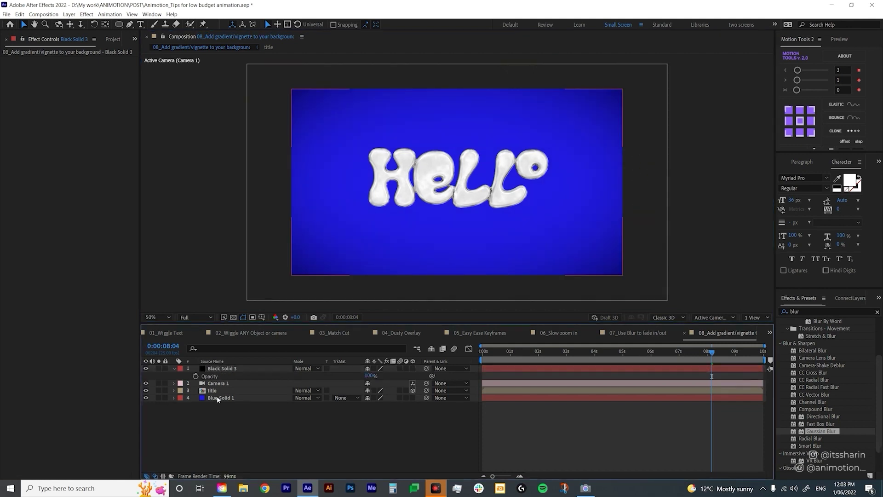
Step: Find the 4-Color Gradient effect and apply it to the Blue Solid 1 layer
click(218, 398)
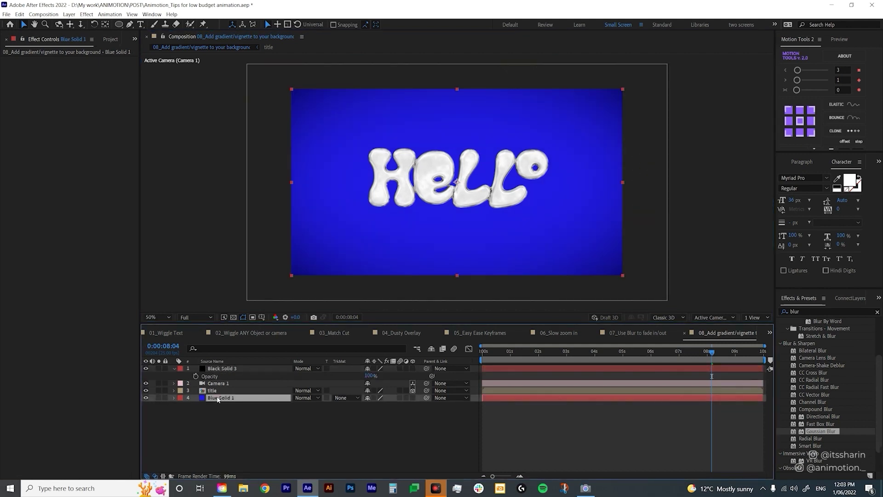
double_click(806, 313)
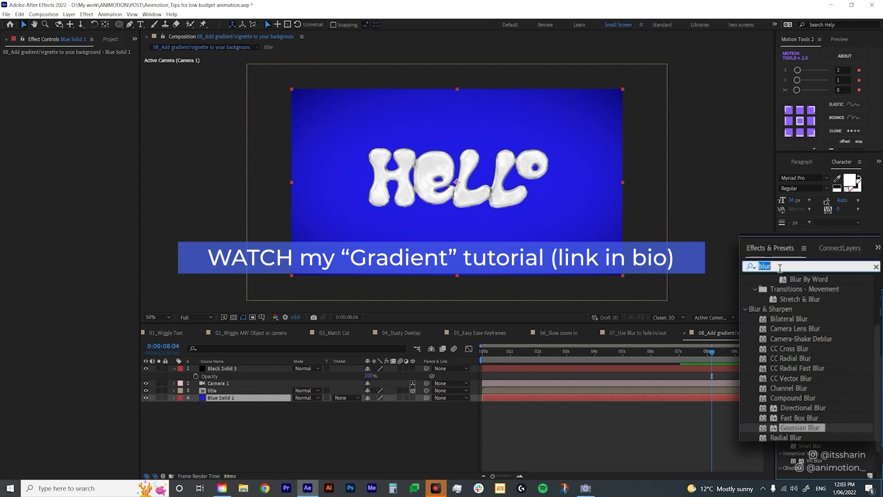
text(gradi)
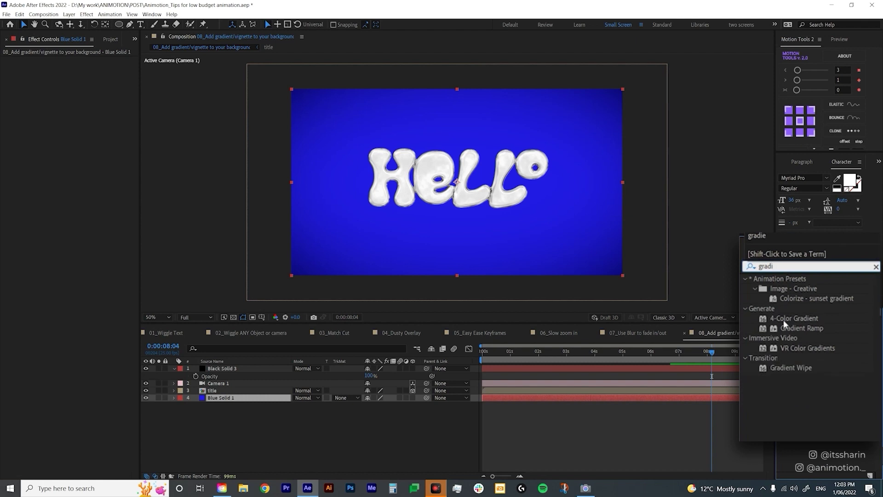
drag(795, 319, 217, 401)
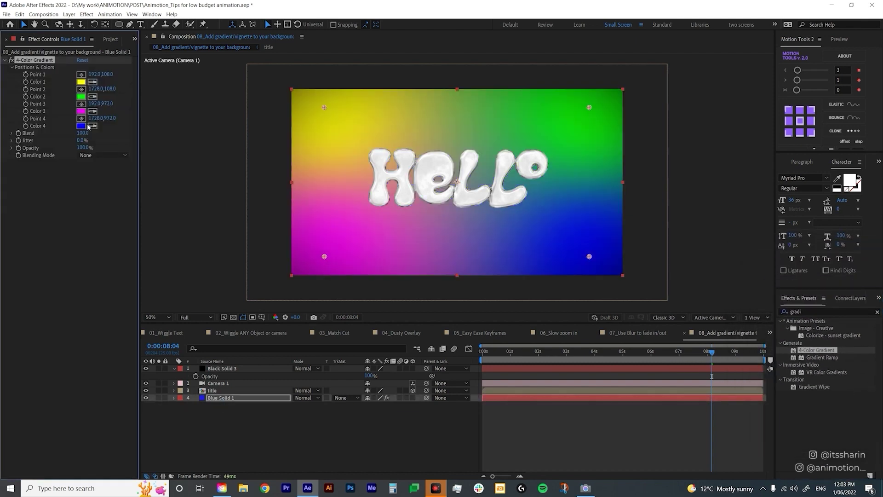
Step: Sample the gradient's Color 4 blue for Color 3 and Color 2
click(82, 126)
click(682, 271)
click(92, 111)
click(82, 125)
click(92, 96)
click(81, 111)
Step: Change the gradient's Color 2 to a light blue and Color 1 to a near-white tone
click(82, 96)
drag(613, 307, 614, 316)
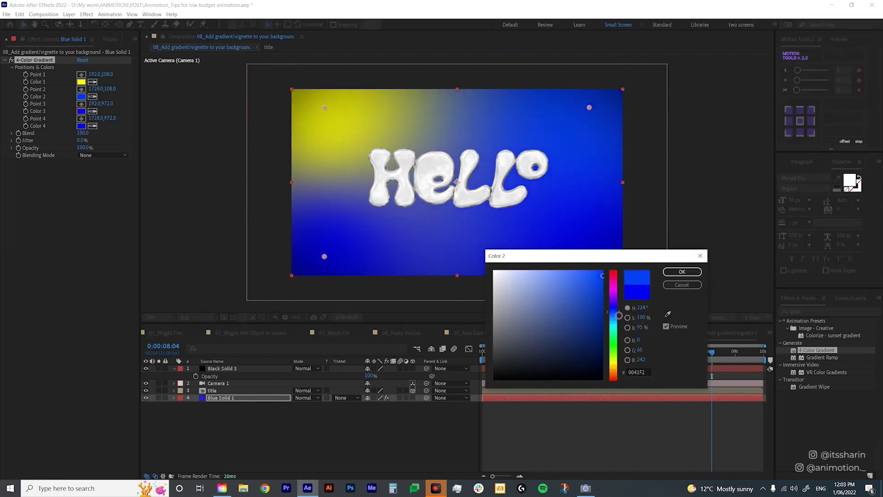
click(568, 274)
click(682, 272)
click(81, 81)
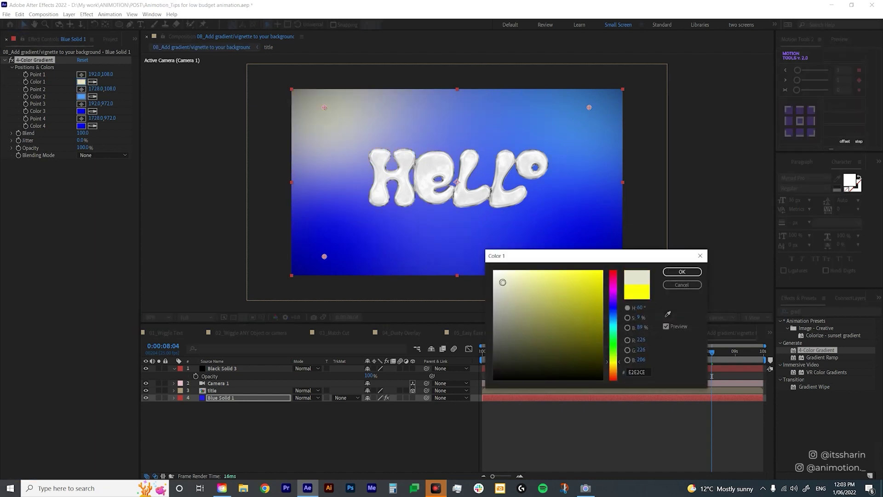
click(501, 271)
click(682, 272)
Step: Move the current time to 0:00:03:14 and save the project
click(327, 418)
drag(712, 352, 583, 343)
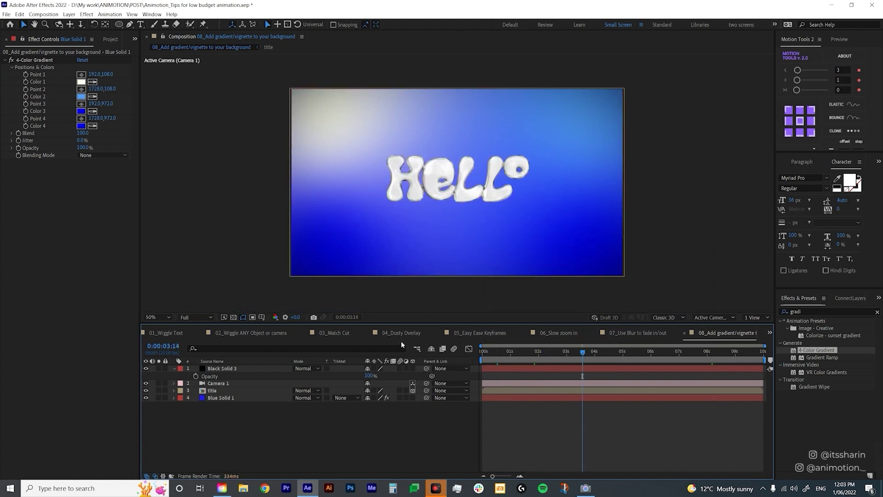
key(ctrl+s)
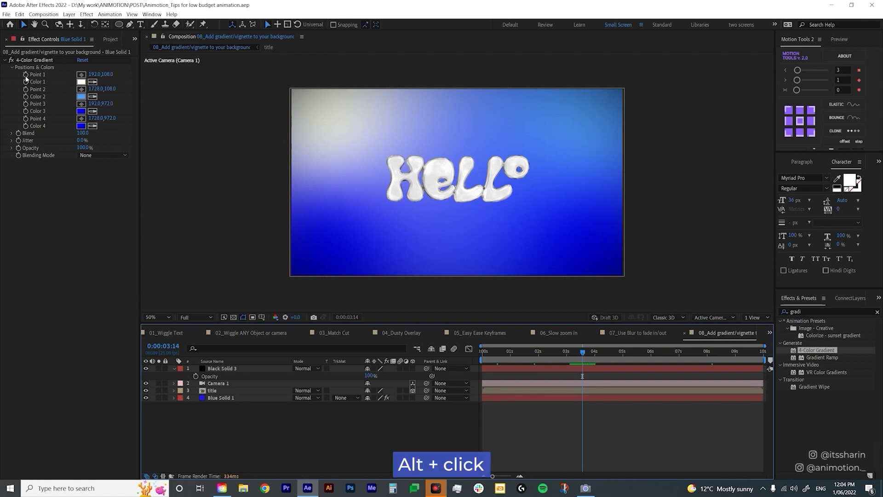
Step: Add the expression wiggle(1,500) to Point 1 of the 4-Color Gradient
alt+click(26, 75)
text(wiggle)
key(Return)
text(1,500)
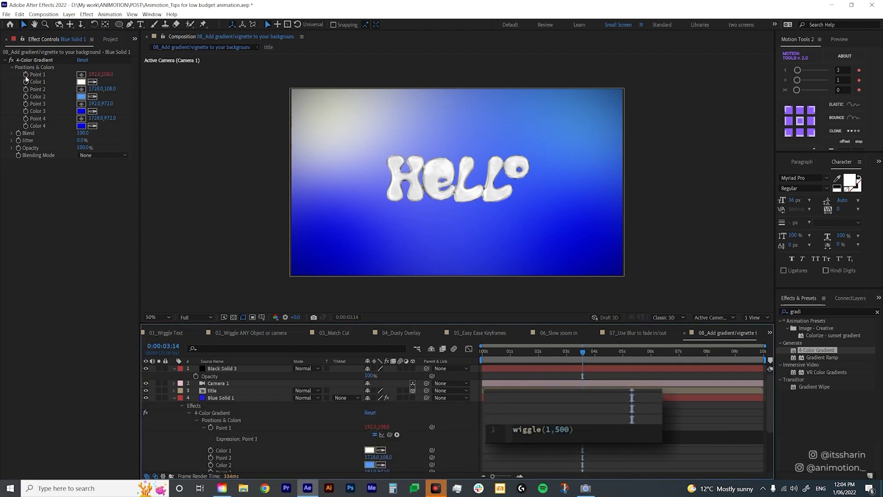
Step: Lower the preview resolution to Third and preview the moving gradient
click(196, 317)
click(194, 350)
key(space)
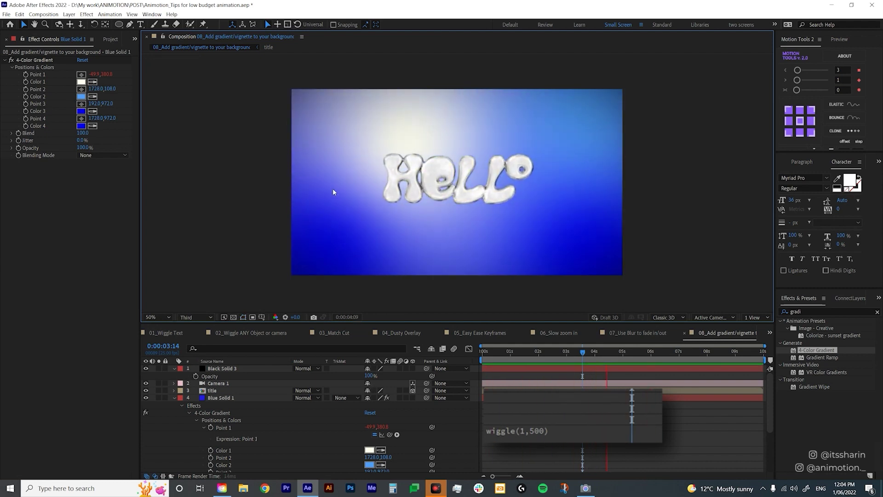
key(space)
Step: Change Point 1's expression to wiggle(1,300) and preview the gradient motion
double_click(536, 431)
text(300)
click(576, 408)
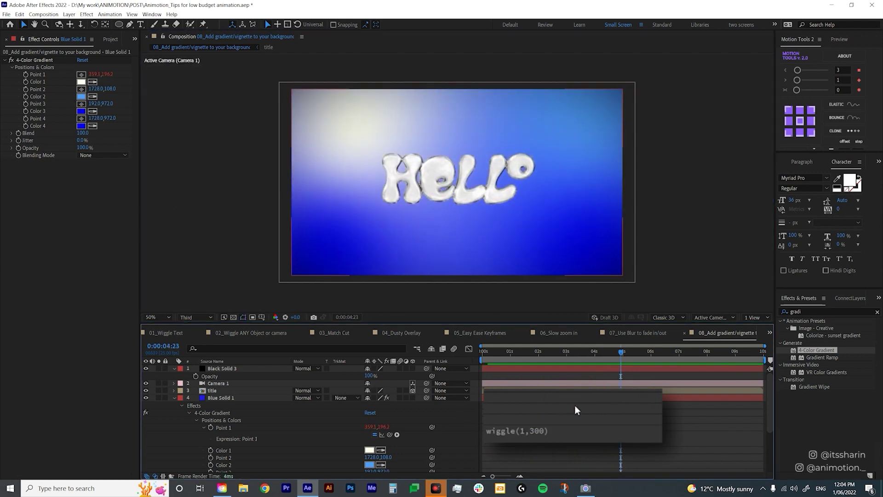
key(space)
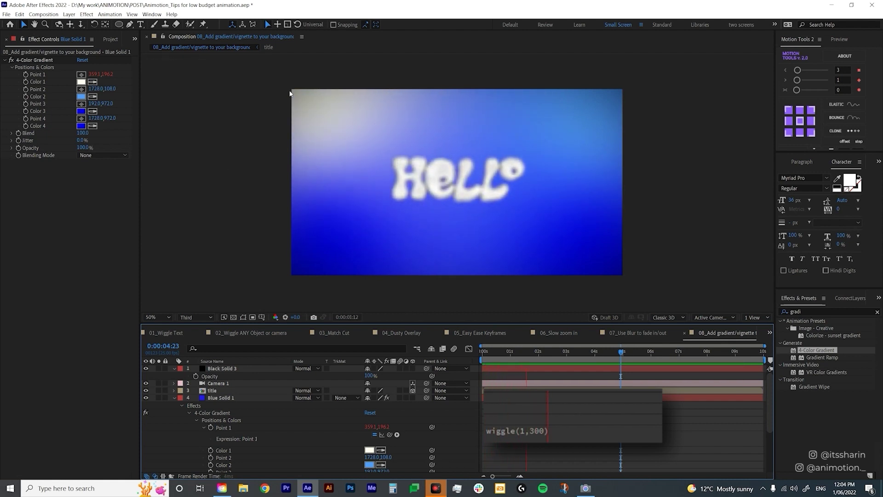
key(space)
Step: Copy Point 1's wiggle(1,300) expression to Point 2, Point 3 and Point 4 of the gradient
click(515, 434)
key(ctrl+c)
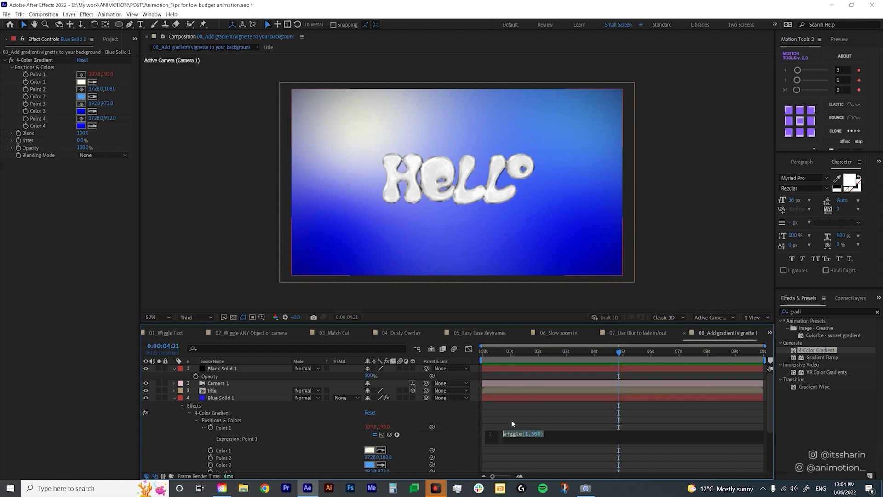
scroll(235, 428, down, 1)
alt+click(211, 435)
key(ctrl+v)
click(311, 432)
scroll(216, 437, down, 2)
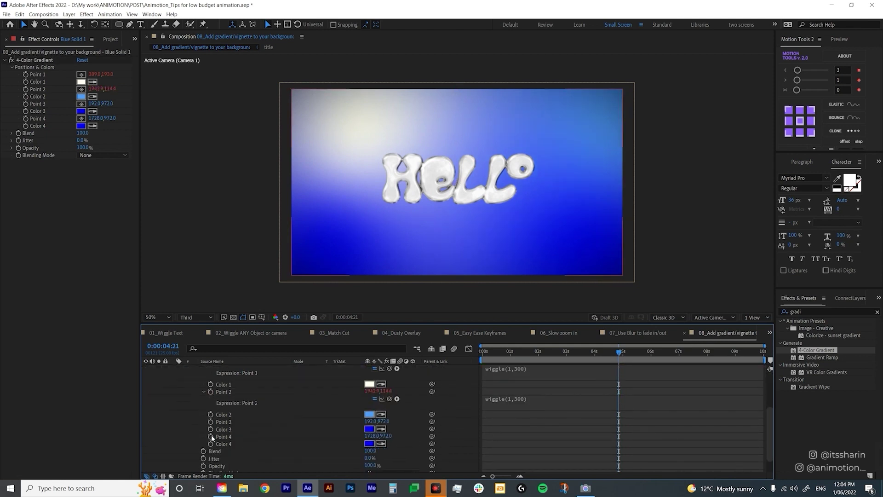
alt+click(210, 422)
key(ctrl+v)
alt+click(210, 452)
key(ctrl+v)
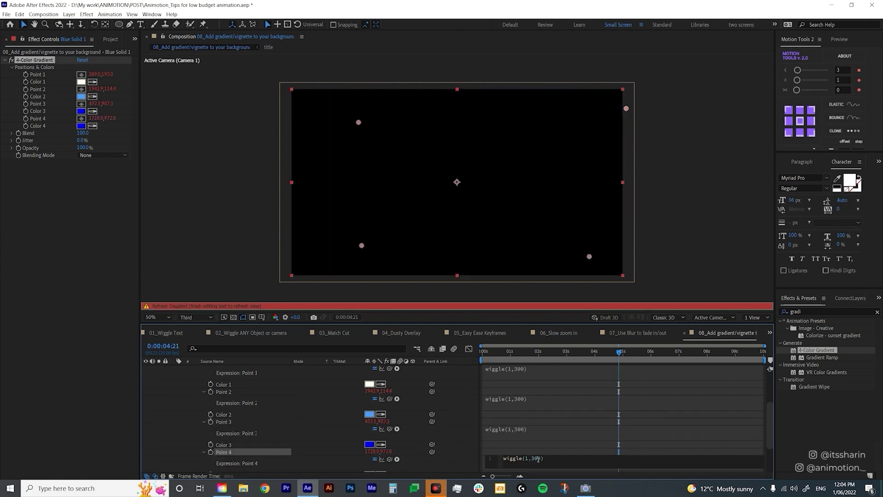
Step: Change Point 4's expression to wiggle(0.5,100) and edit the wiggle values in Point 2's expression
double_click(528, 459)
text(0.5,)
click(529, 398)
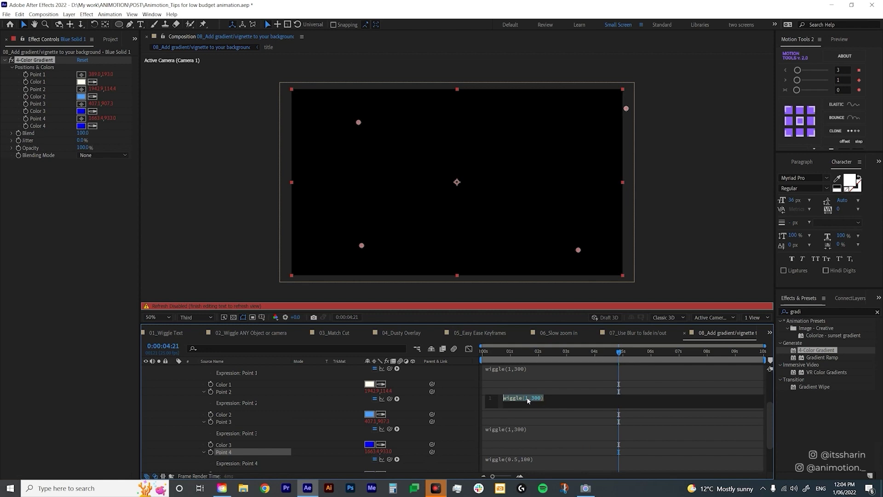
click(534, 399)
text(1)
click(529, 415)
key(space)
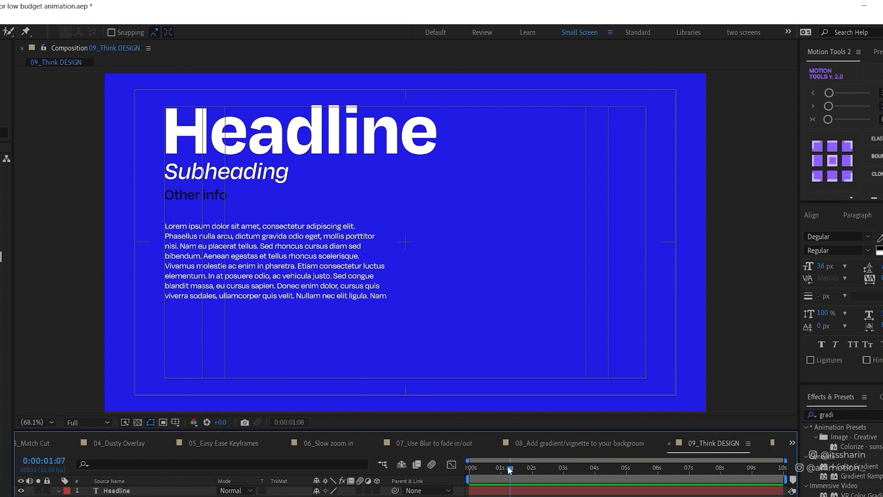
Step: Turn off the title/action safe guides in the 09_Think DESIGN composition and move the current time to 0:00:00:22
click(175, 423)
click(189, 433)
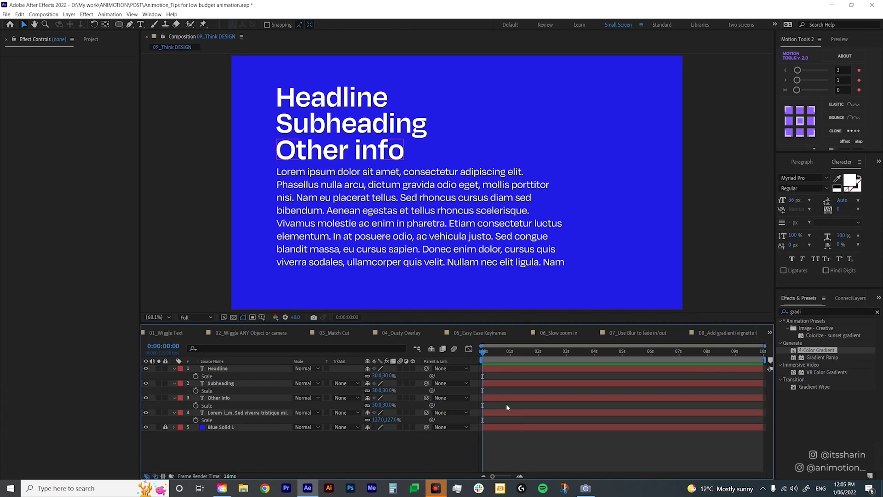
drag(501, 355, 507, 355)
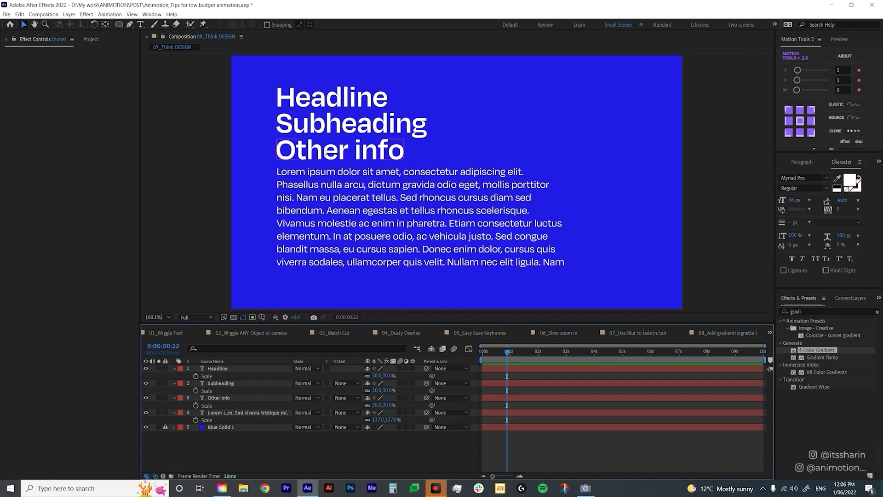
Step: Set the Headline text layer's Scale to 55%
click(257, 368)
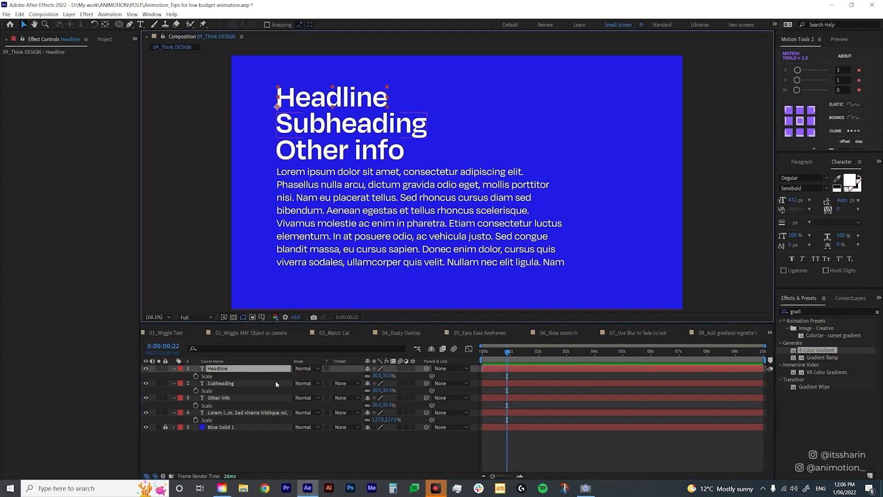
click(376, 375)
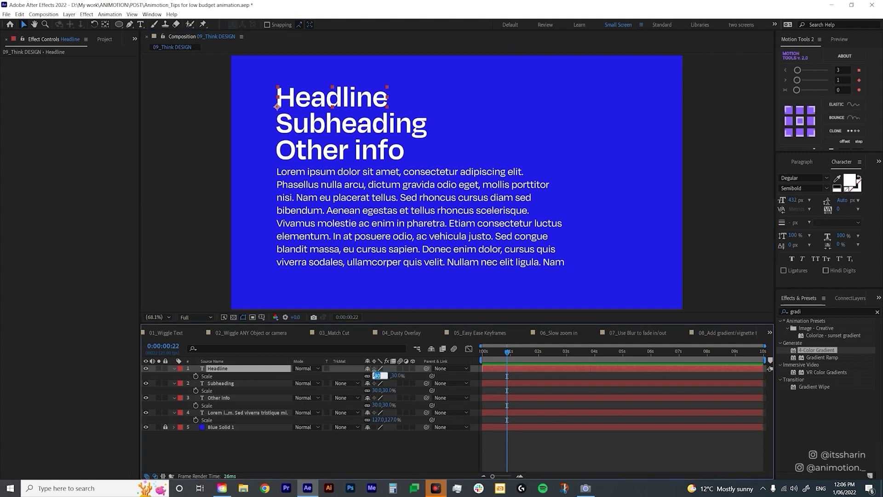
text(55)
key(Return)
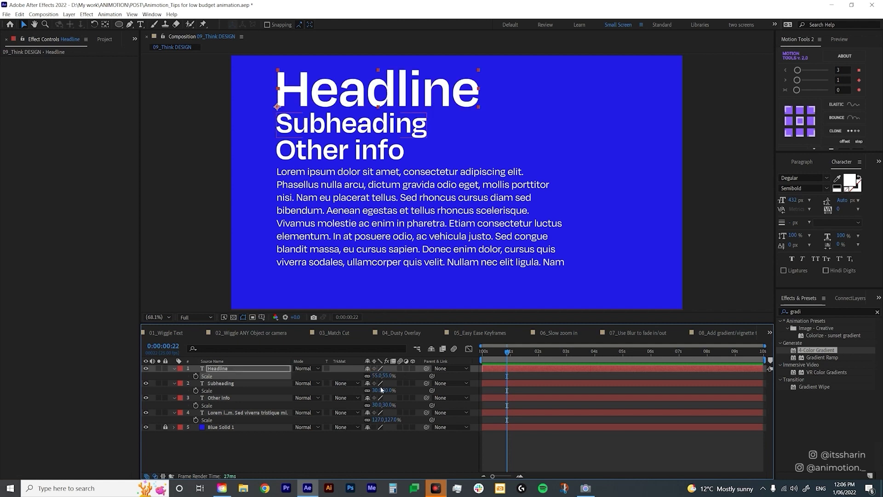
Step: Set the Subheading layer's Scale to 25% and the Other info layer's Scale to 15%
click(376, 390)
text(25)
key(Return)
click(376, 405)
text(15)
key(Return)
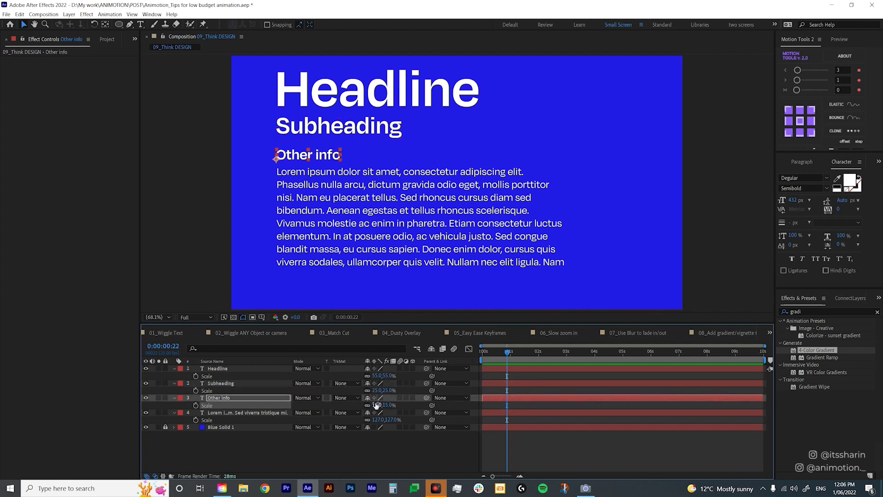
Step: Set the Lorem ipsum paragraph layer's Scale to 100%
click(280, 411)
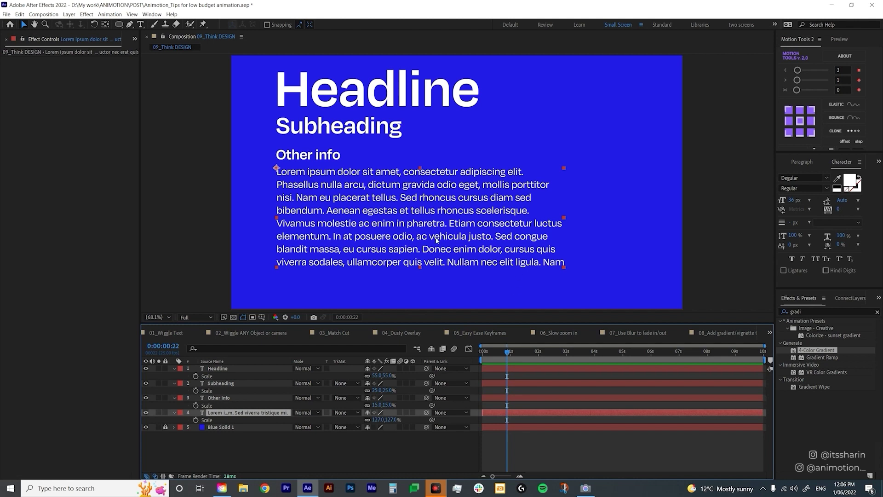
click(382, 420)
text(100)
key(Return)
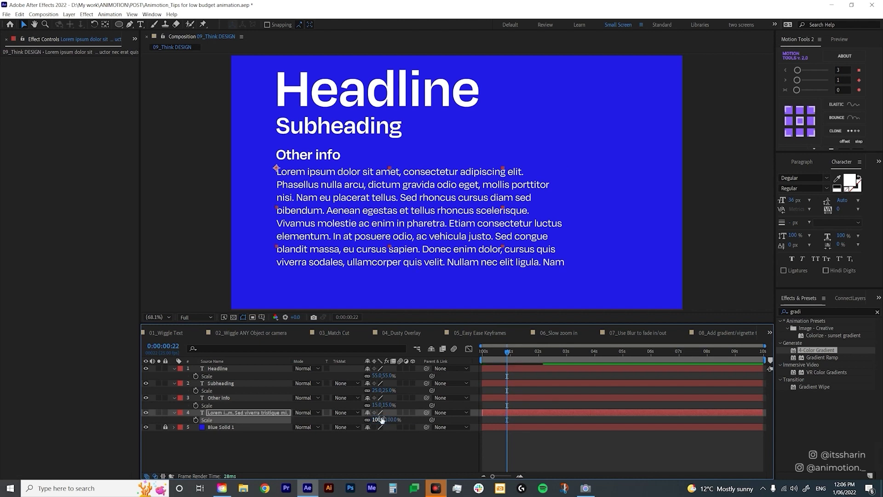
Step: Nudge the Subheading up toward the Headline and move Other info up to sit just below the Subheading
click(359, 131)
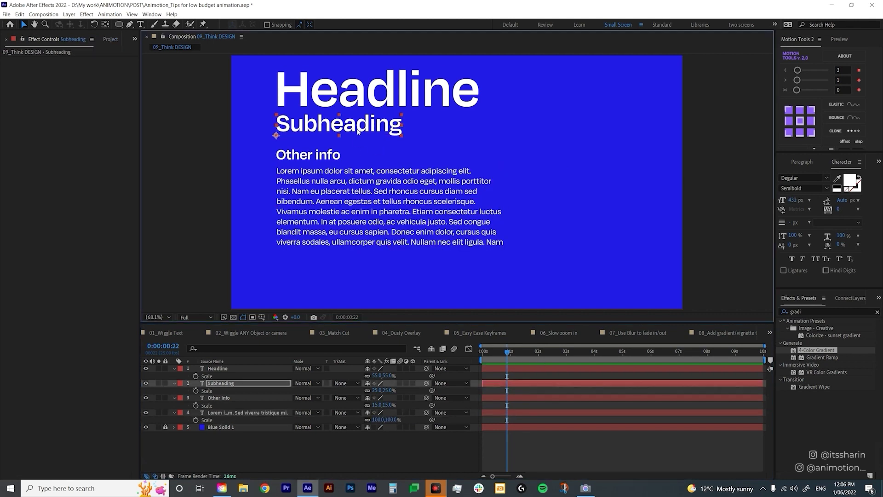
drag(305, 158, 305, 150)
key(Up)
key(Up)
key(Up)
key(Up)
key(Up)
key(Up)
key(Up)
key(Up)
key(Up)
key(Up)
key(Up)
key(Up)
key(Up)
key(Up)
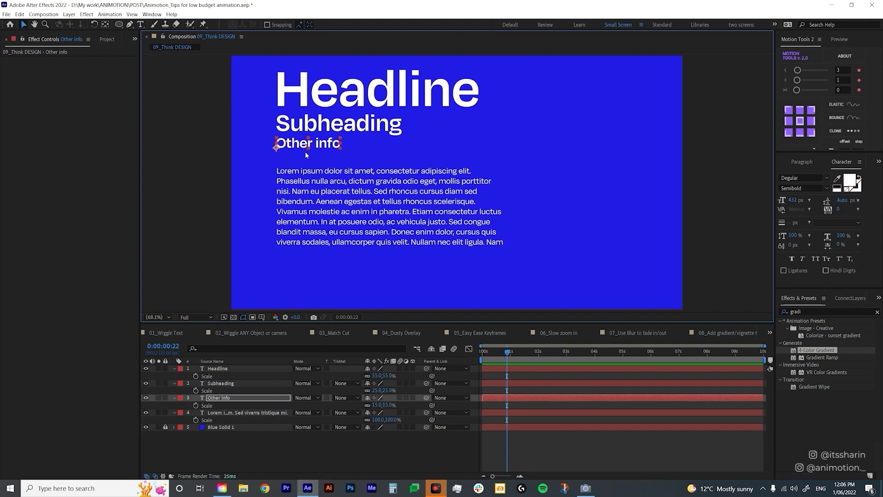
Step: Parent the Subheading, Other info and Lorem ipsum layers to the Headline layer
click(232, 383)
shift+click(222, 413)
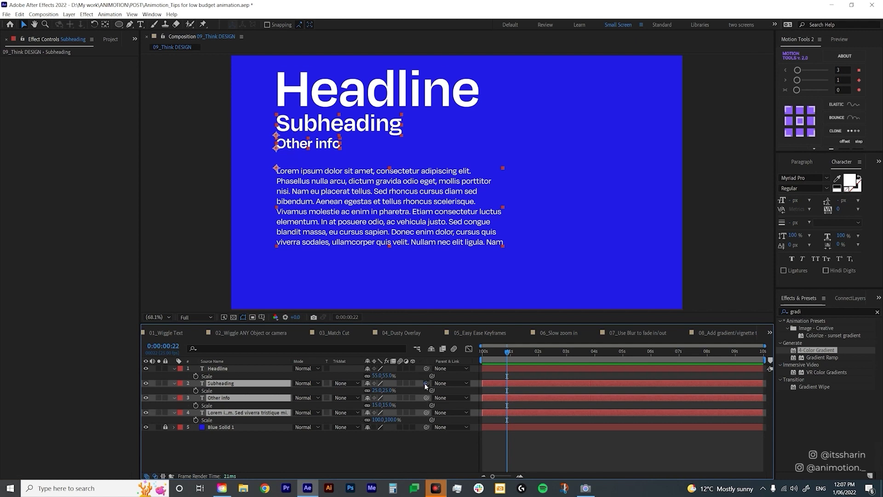
drag(426, 385, 418, 369)
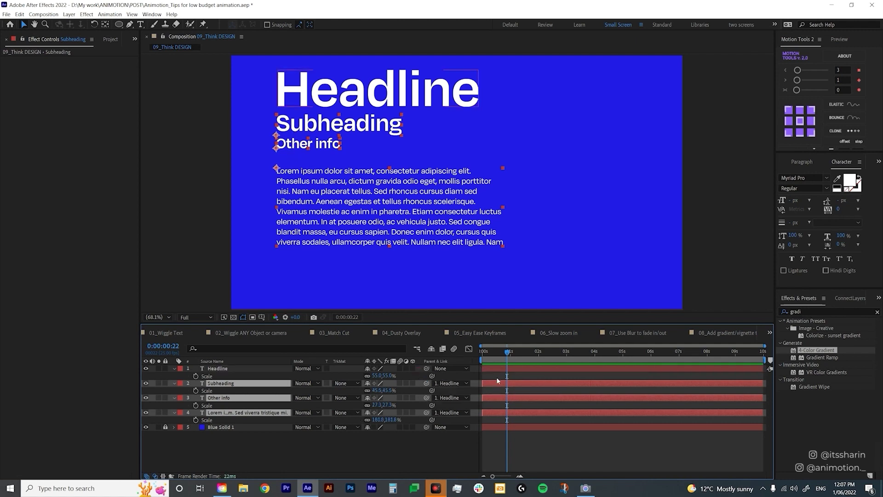
Step: Move the Headline with its parented text down and right toward the middle of the composition
click(509, 369)
drag(422, 102, 478, 133)
click(517, 441)
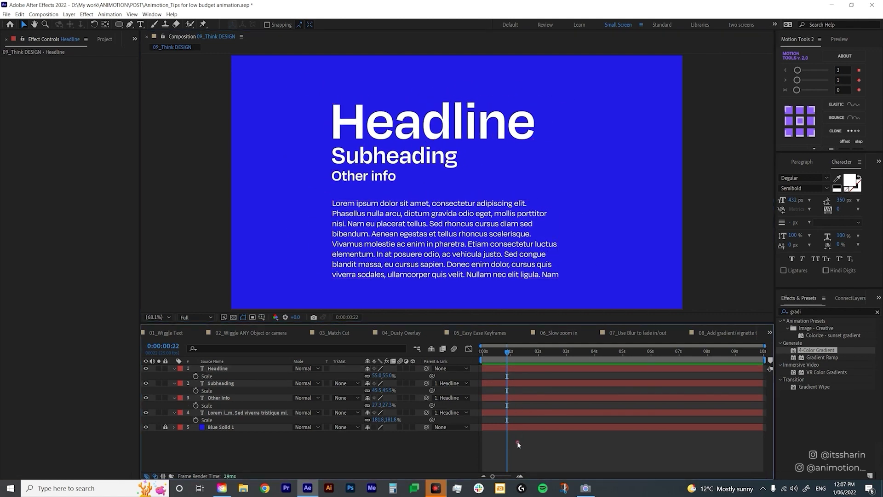
Step: Set the Subheading's font style to Medium Italic and the Headline's font style to Black
click(418, 165)
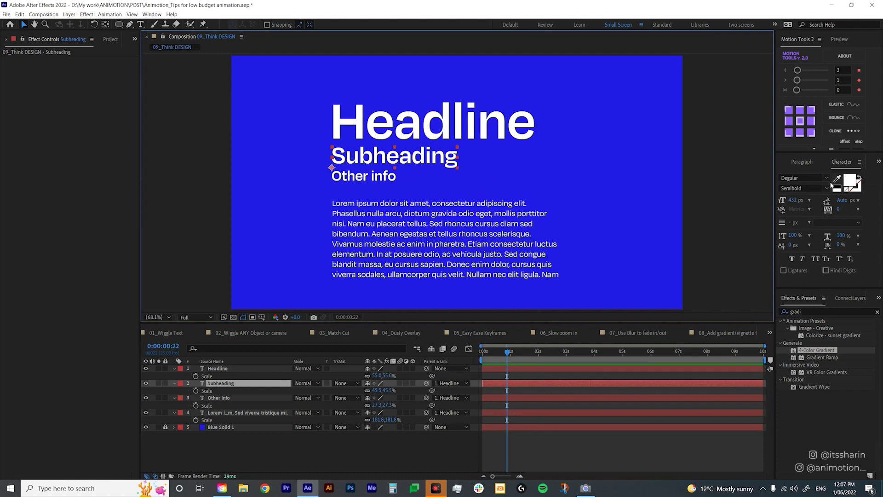
click(827, 188)
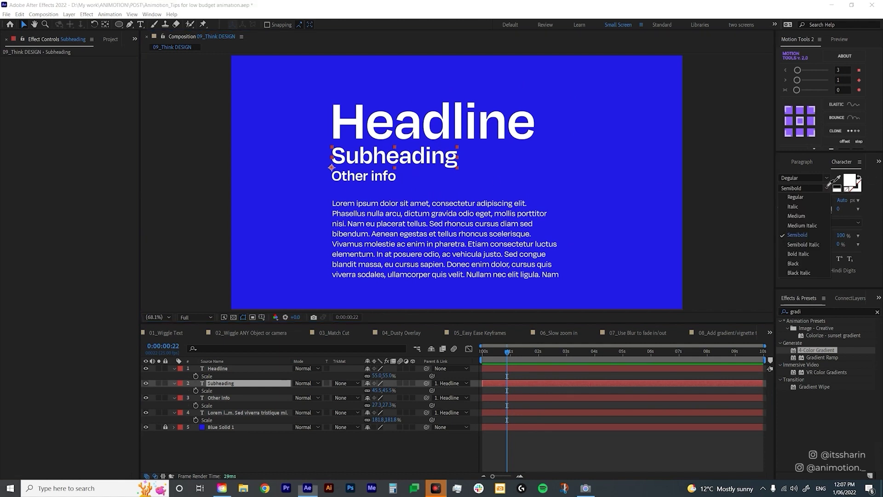
click(812, 226)
key(ctrl+Up)
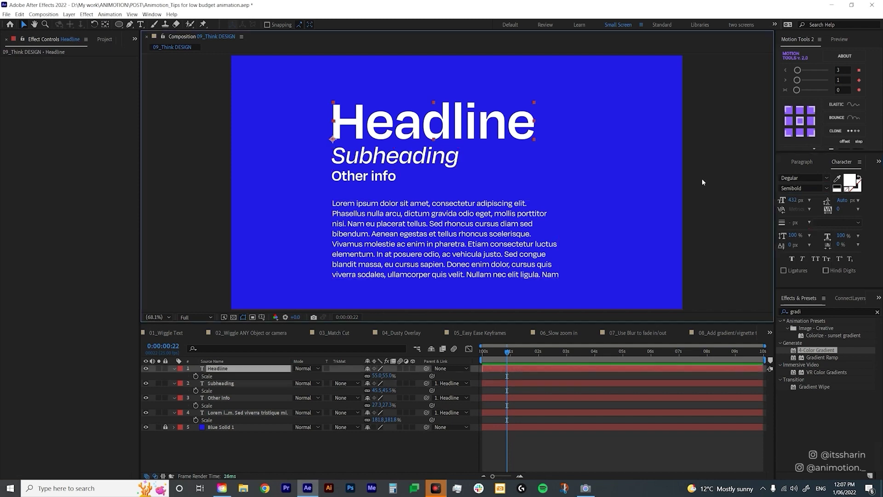
click(826, 188)
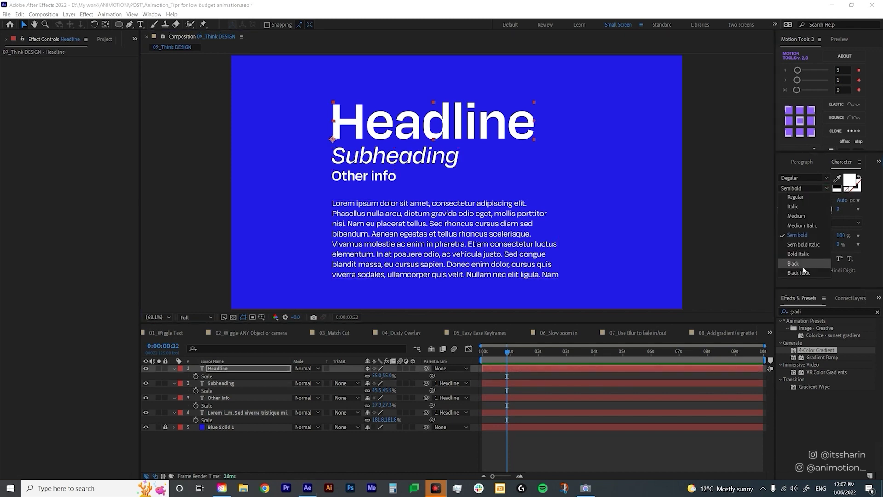
click(803, 266)
Step: Give the Other info text the Medium font style and a black fill
key(ctrl+Down)
key(ctrl+Down)
click(827, 188)
click(809, 214)
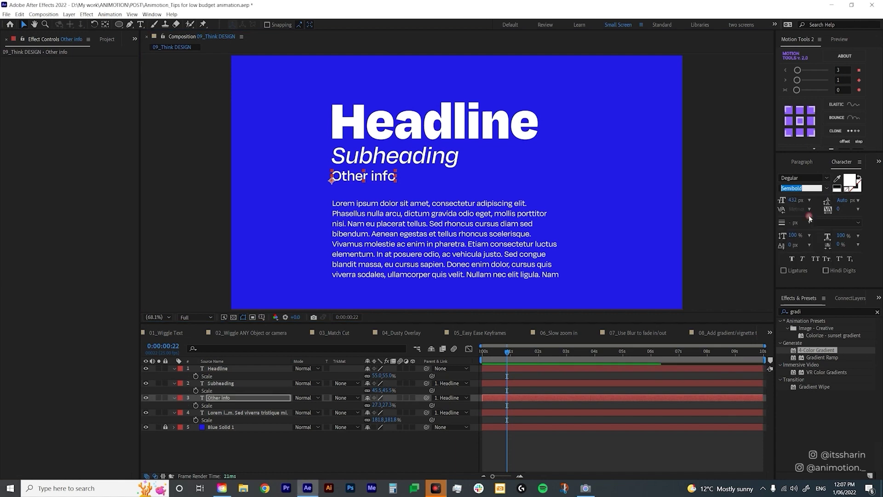
click(838, 189)
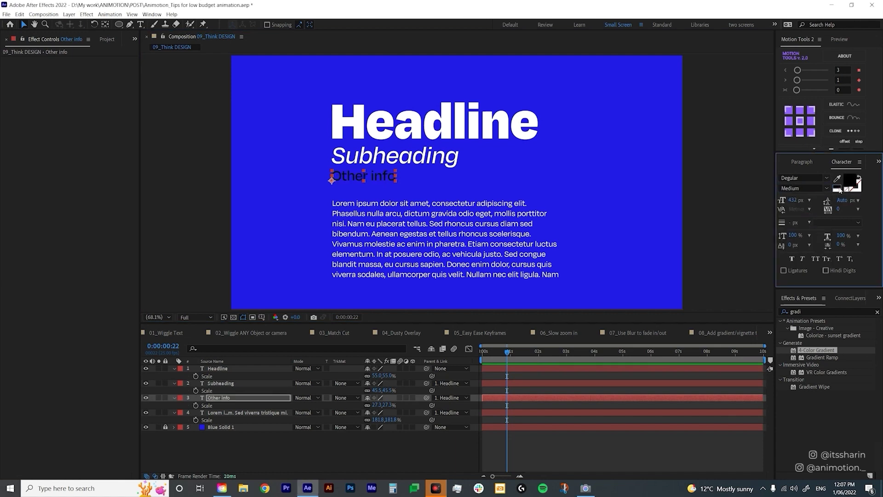
click(254, 175)
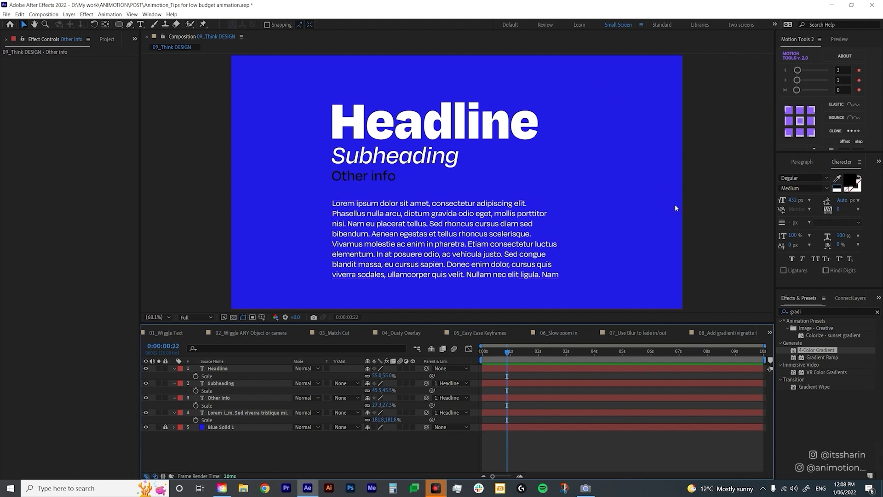
Step: Try a dark red fill on the Lorem ipsum paragraph and undo it
click(431, 254)
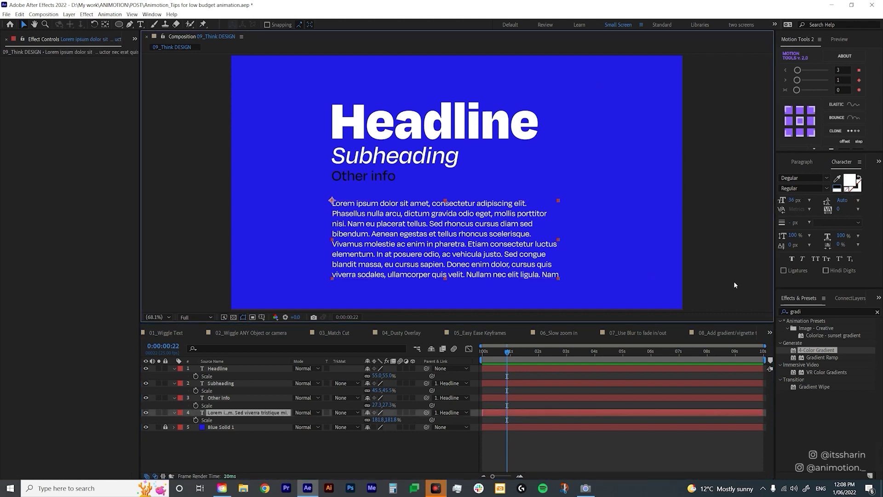
click(850, 179)
drag(595, 286, 593, 304)
click(682, 272)
click(572, 444)
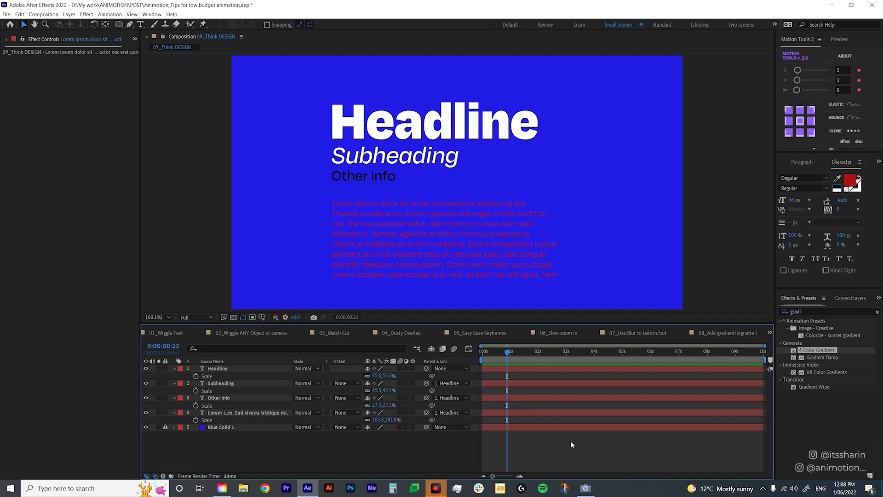
key(ctrl+z)
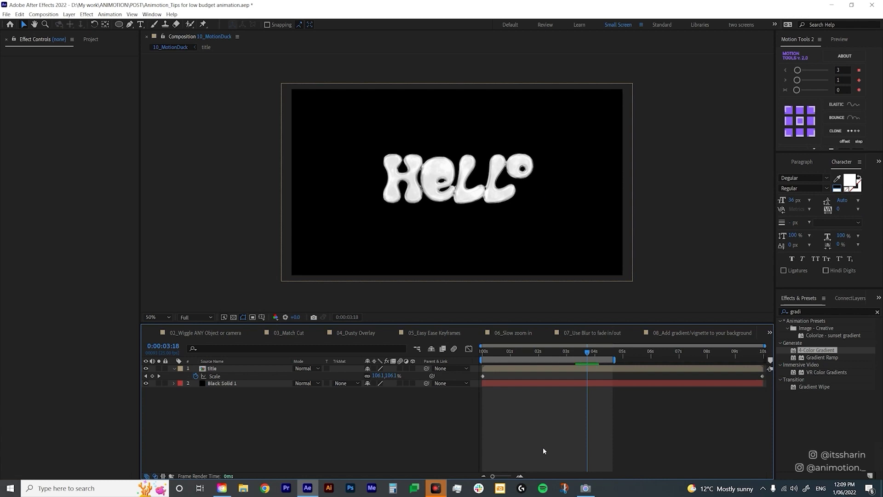
Step: Open the MotionDuck extension and place the current time at 0:00:01:03 in the 10_MotionDuck composition
click(152, 14)
mouse_move(294, 48)
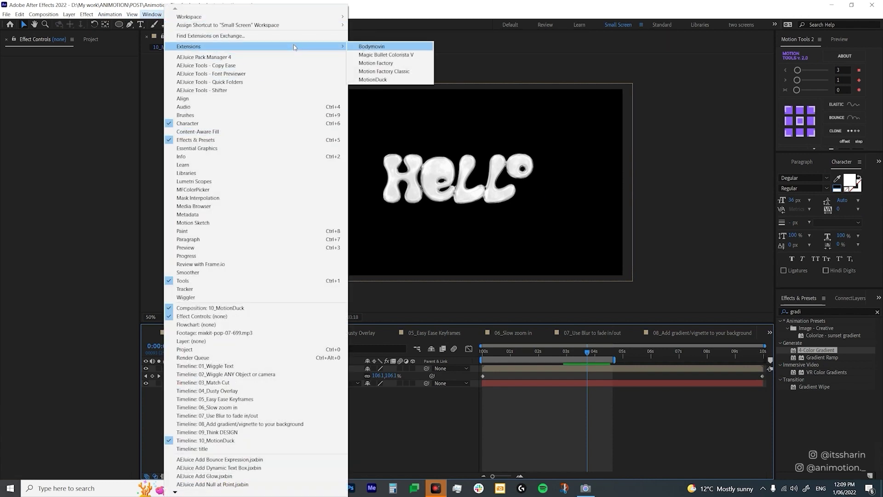
click(396, 80)
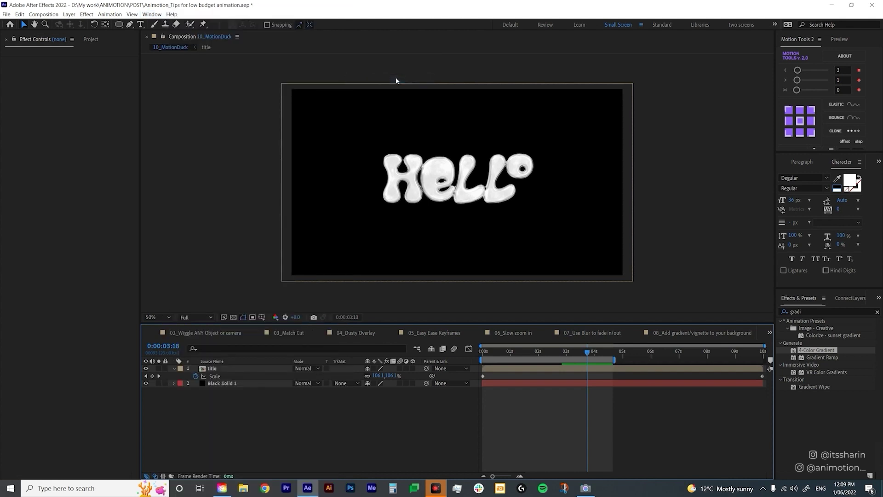
click(514, 353)
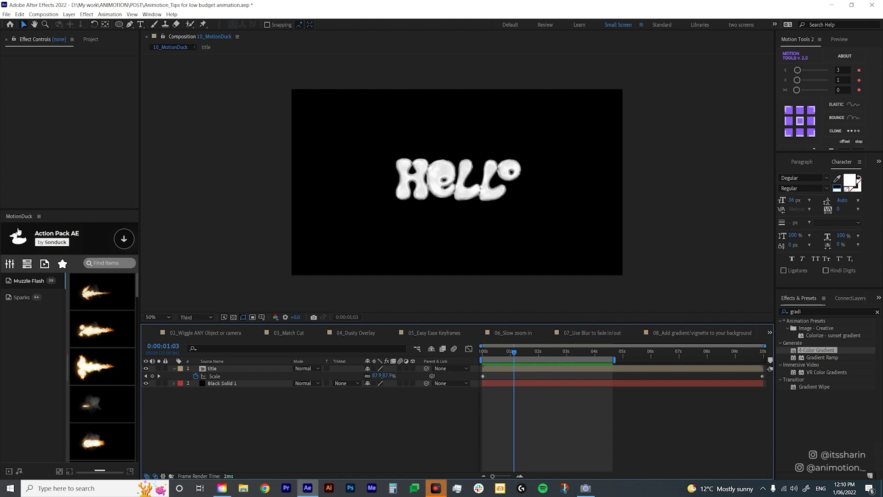
Step: Switch the MotionDuck asset package to MGSP
click(17, 242)
scroll(90, 306, down, 2)
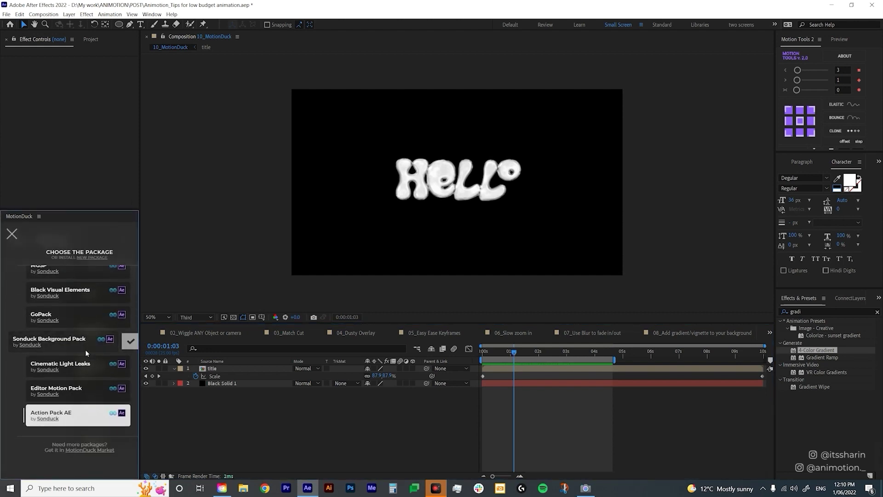
scroll(92, 382, up, 3)
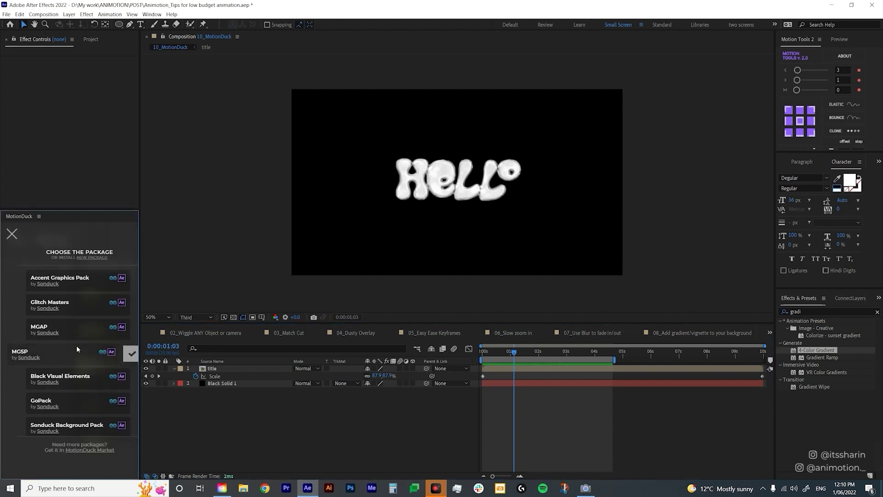
click(133, 351)
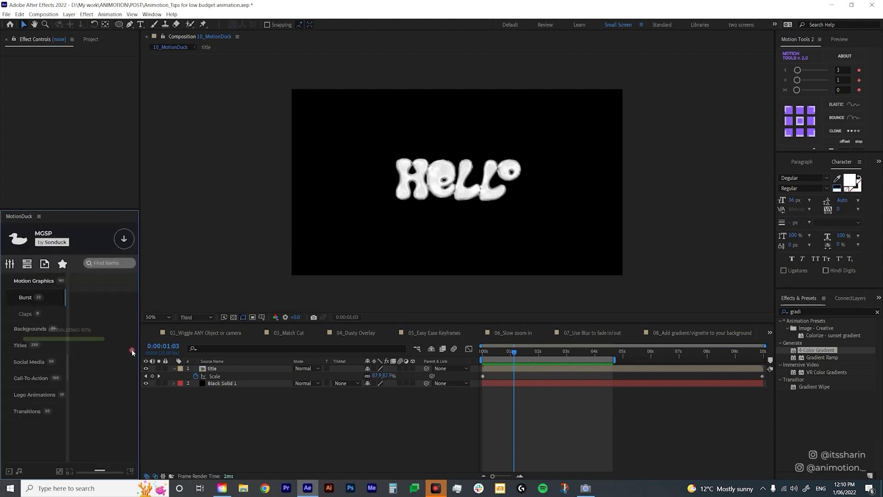
Step: Apply Line Burst 6 from the Motion Graphics Lines category to the composition
click(28, 330)
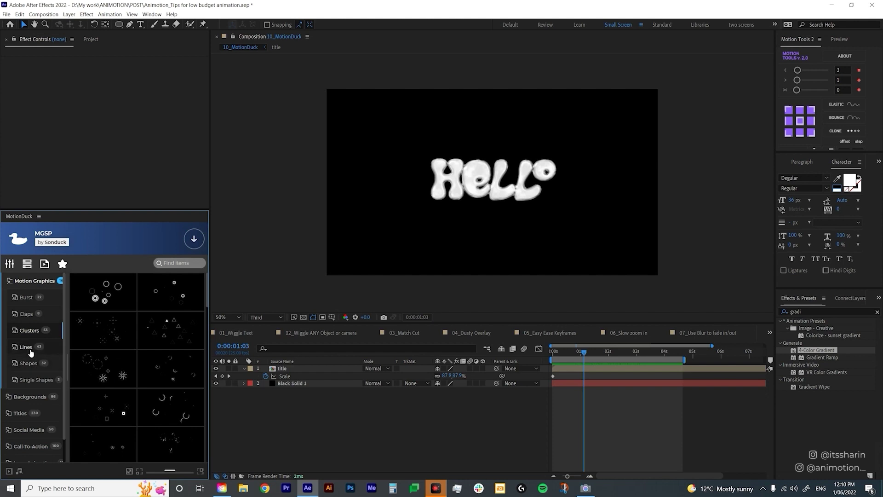
click(25, 347)
scroll(122, 326, down, 2)
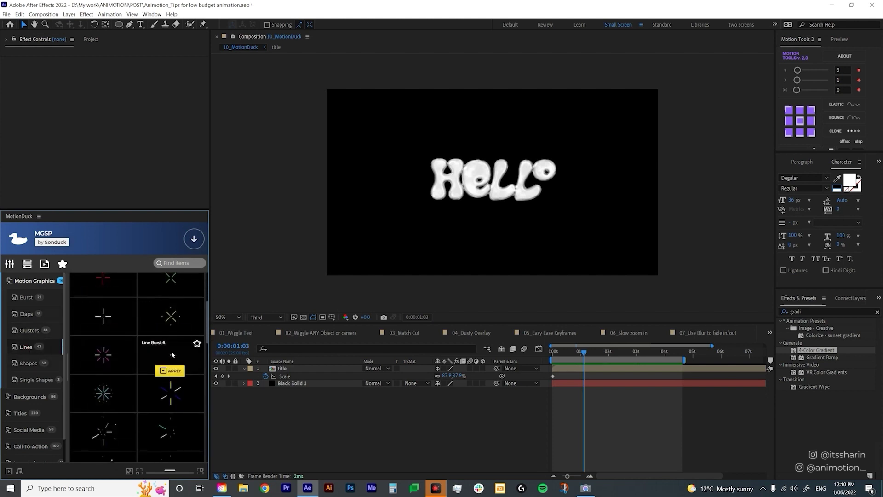
click(173, 371)
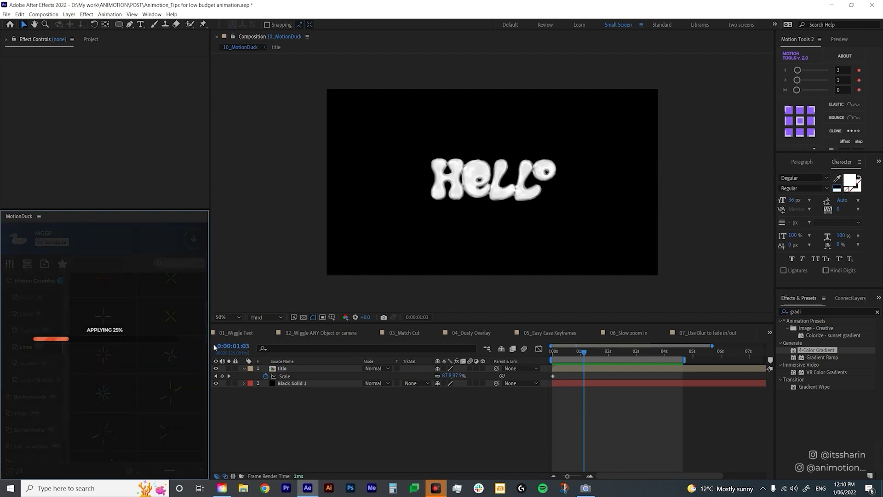
Step: Scale the Line Burst 6 layer to 15% and place it on the outer edge of the title's "o"
click(603, 352)
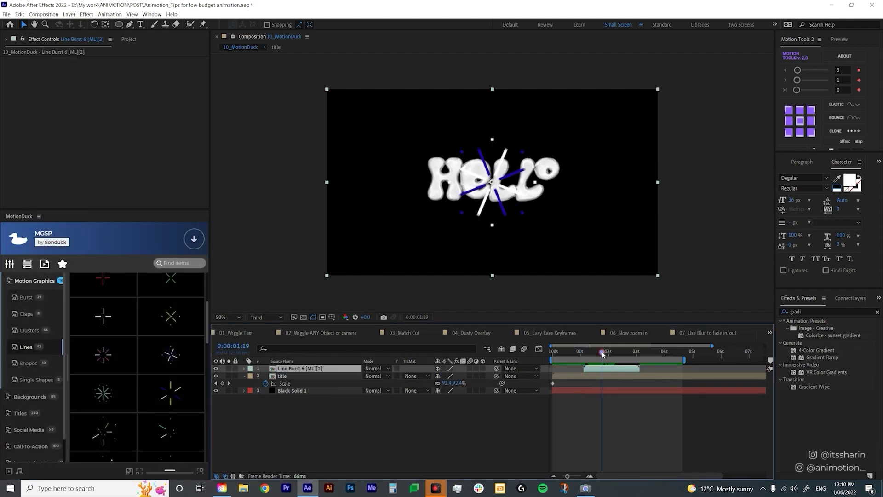
key(s)
click(444, 376)
text(1)
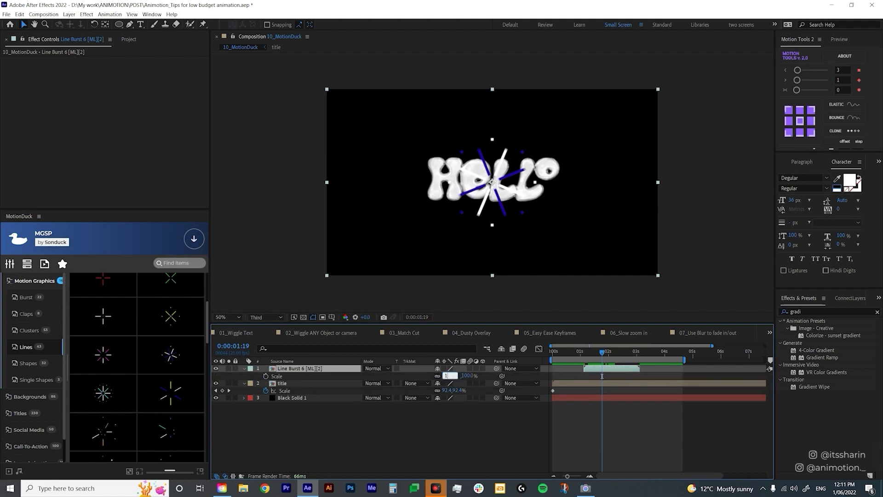
text(5)
key(Return)
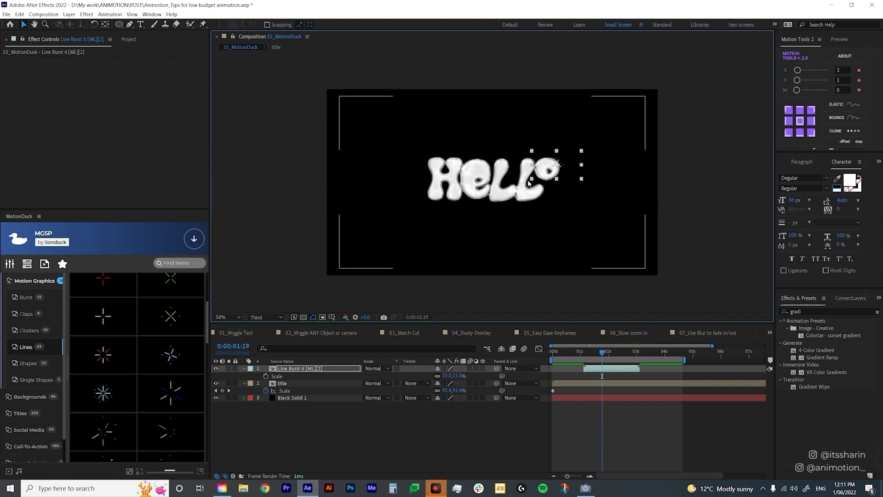
Step: Parent the Line Burst 6 layer to the title layer and set the burst's Scale to 20%
click(600, 353)
click(600, 382)
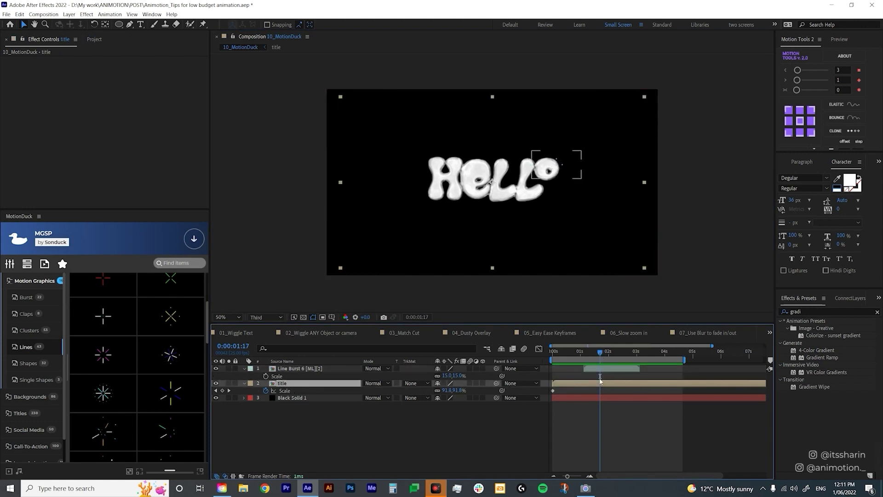
drag(497, 369, 499, 385)
click(597, 353)
drag(598, 356, 600, 361)
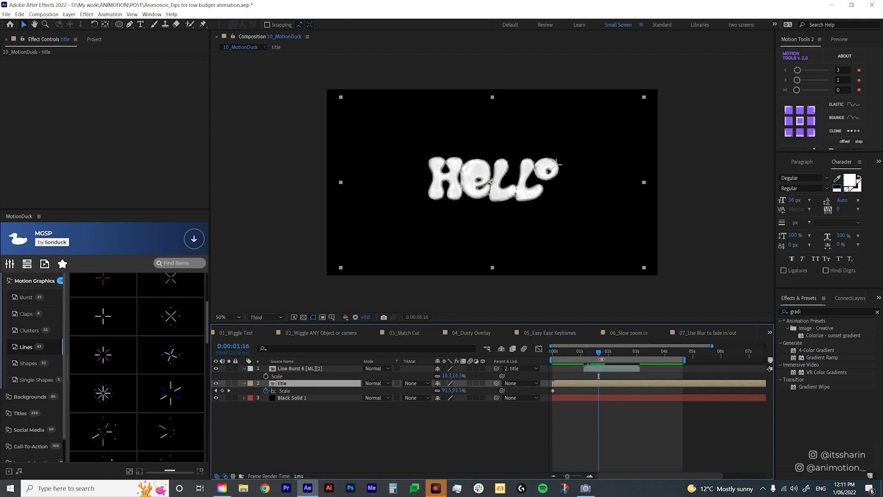
click(593, 375)
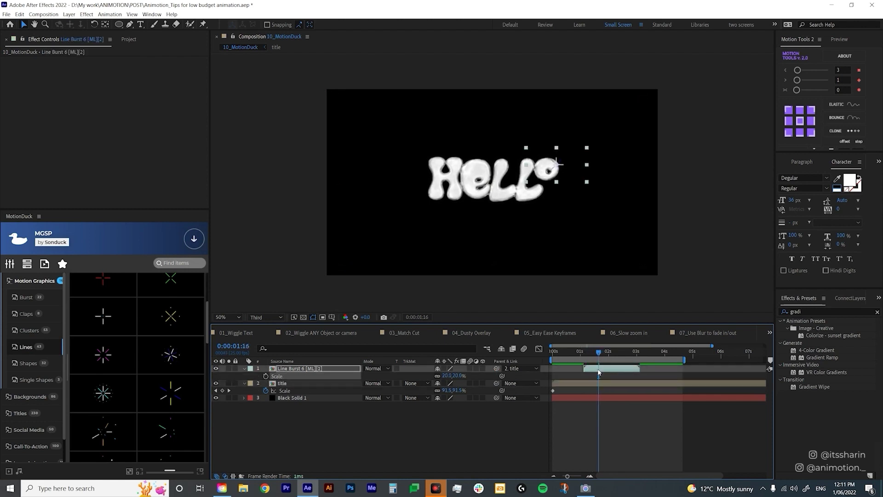
Step: Pick new colors for Color 1 and Color 2 on the Control layer inside Line Burst 6 and return to 10_MotionDuck
double_click(598, 372)
click(321, 371)
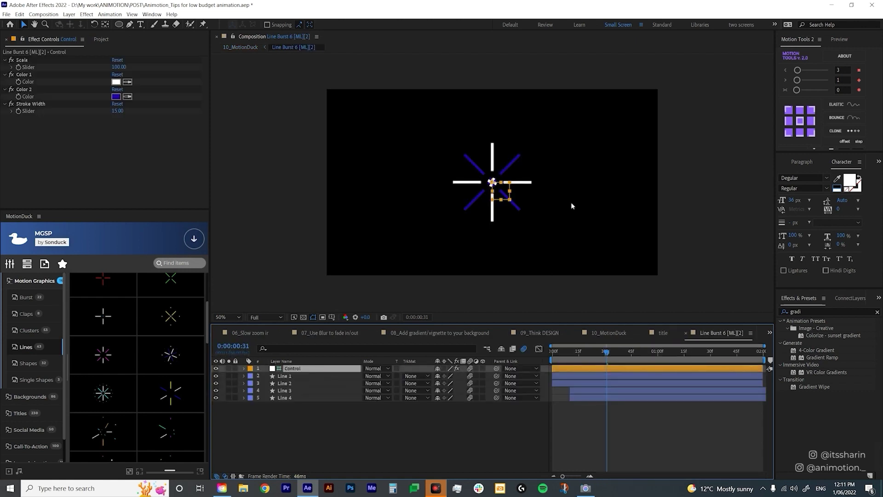
click(116, 82)
drag(615, 304, 615, 285)
click(690, 270)
click(116, 96)
click(685, 270)
key(Tab)
click(439, 343)
Step: Duplicate the Line Burst 6 layer, place the copy at the lower left of the "H" and set its Scale to 30%
click(598, 371)
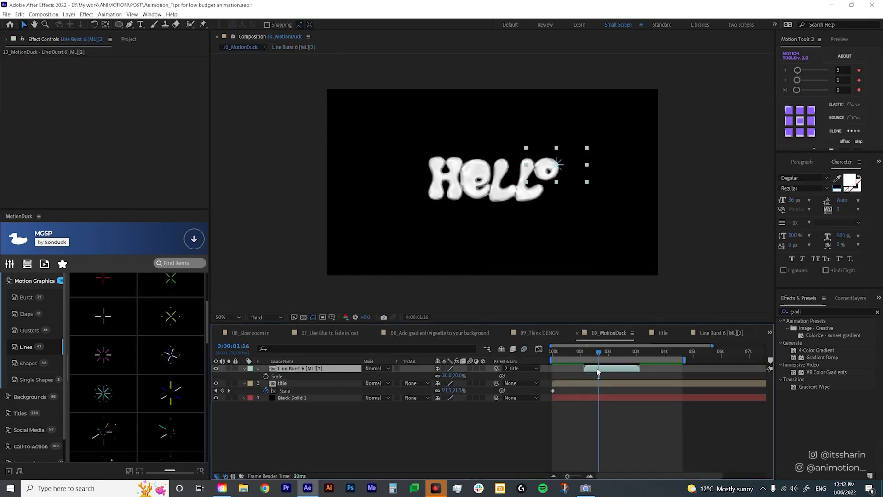
key(ctrl+d)
drag(557, 164, 429, 194)
key(s)
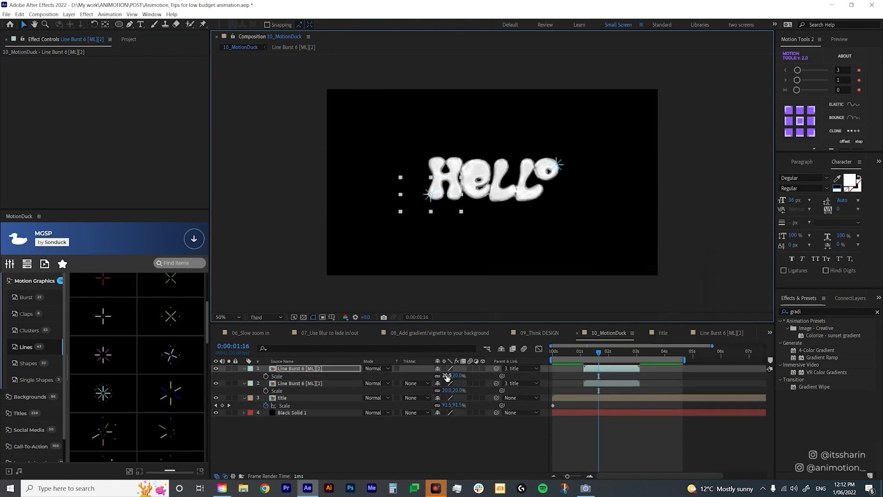
click(447, 376)
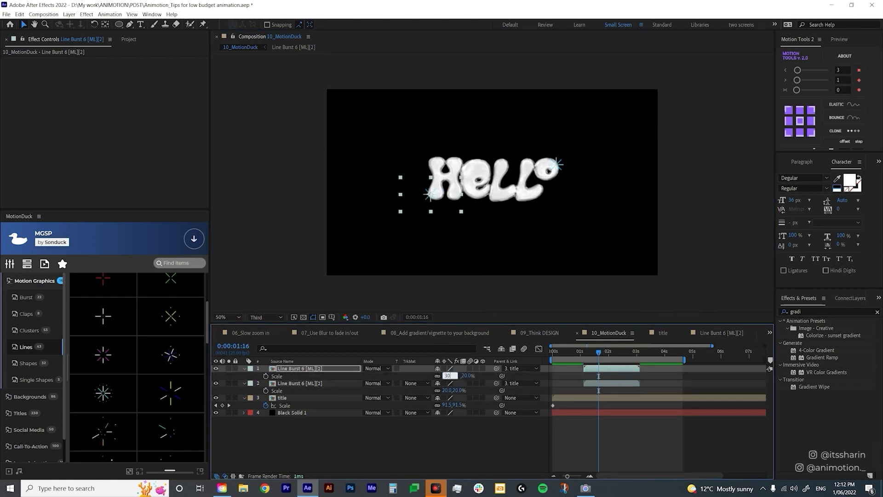
key(Return)
Step: Stagger the two line bursts to start at about 0:00:00:04 and 0:00:00:23, and preview the animation
drag(599, 353, 596, 372)
click(590, 350)
click(579, 353)
shift+click(611, 383)
key(space)
Step: Switch the MotionDuck asset package to Action Pack AE and open its Sparks category
scroll(115, 382, down, 5)
scroll(117, 392, up, 4)
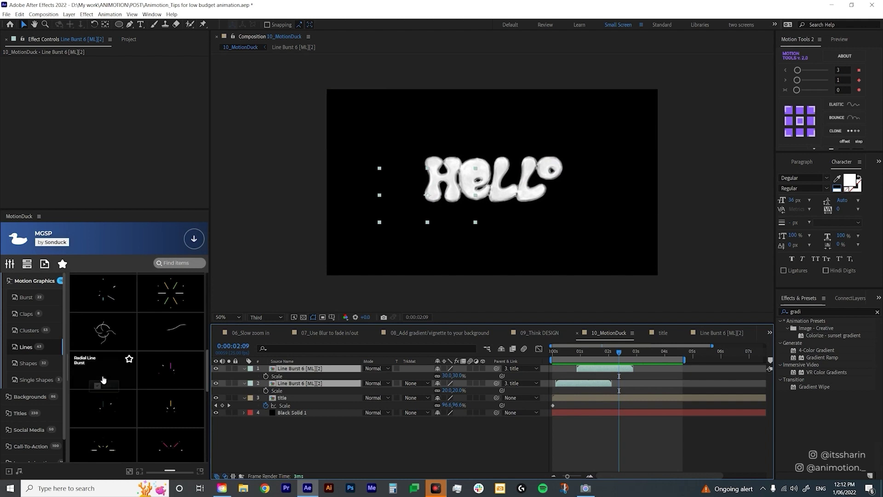
click(22, 242)
scroll(109, 333, down, 3)
mouse_move(99, 415)
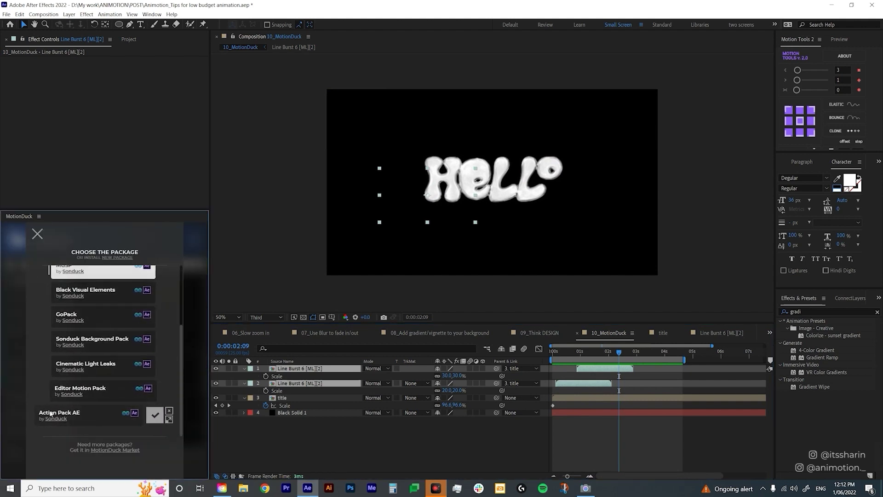
click(157, 417)
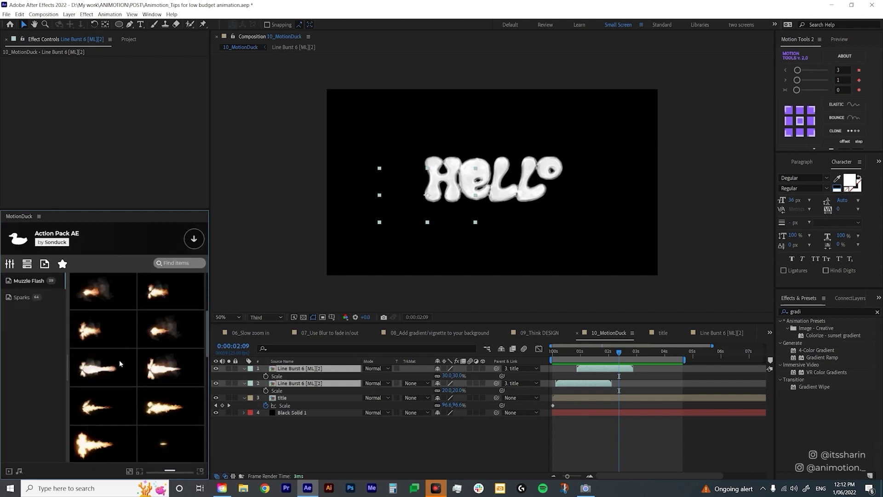
click(22, 297)
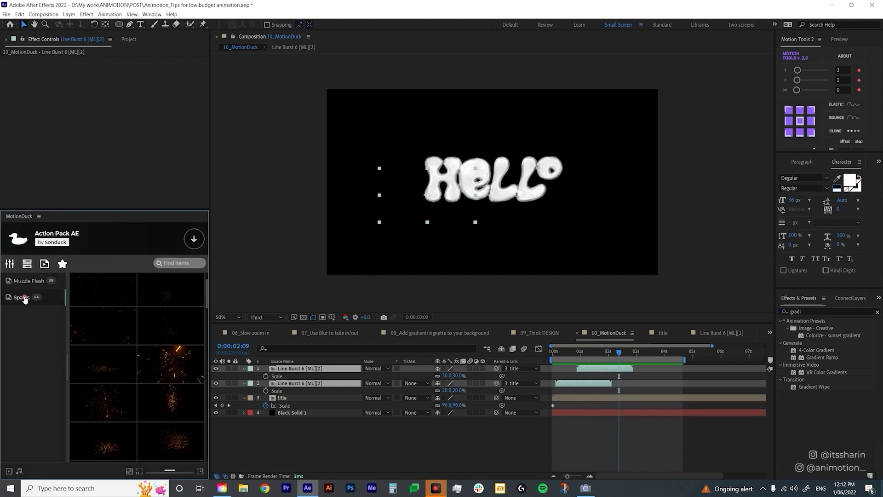
Step: Apply the ring-shaped Sparks 19 effect at 0:00:00:08 and scrub through it
scroll(139, 357, down, 2)
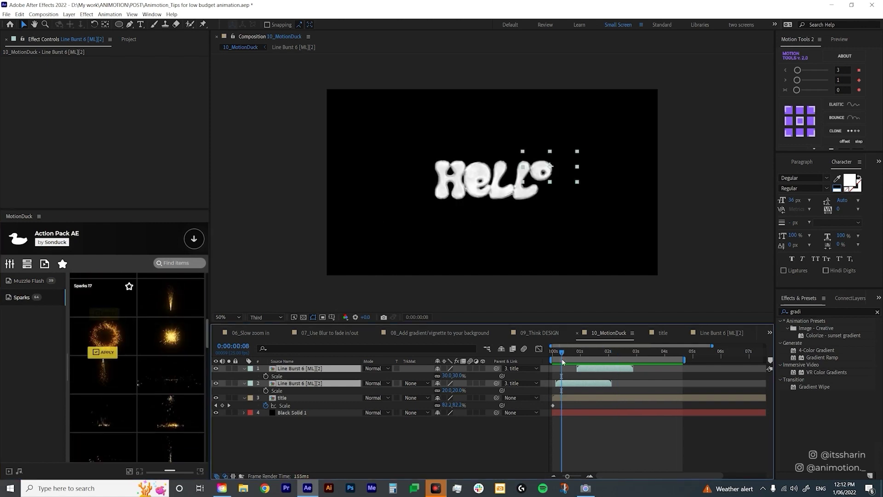
click(95, 352)
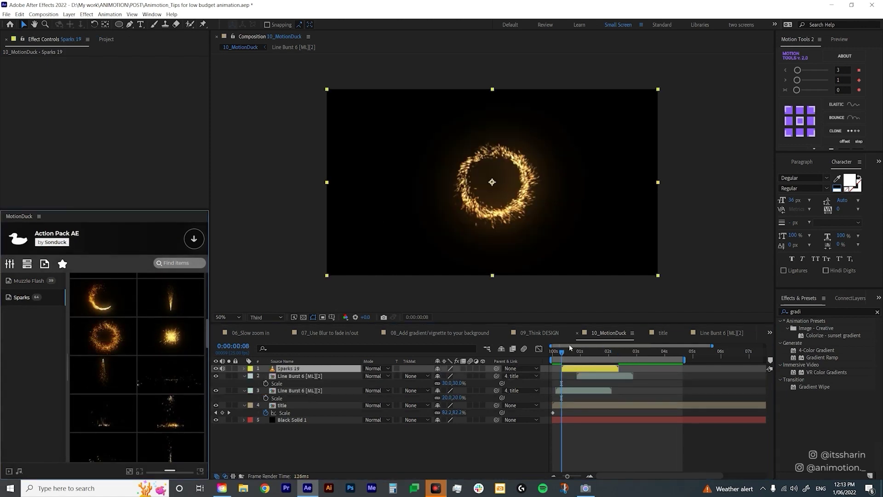
drag(563, 351, 581, 353)
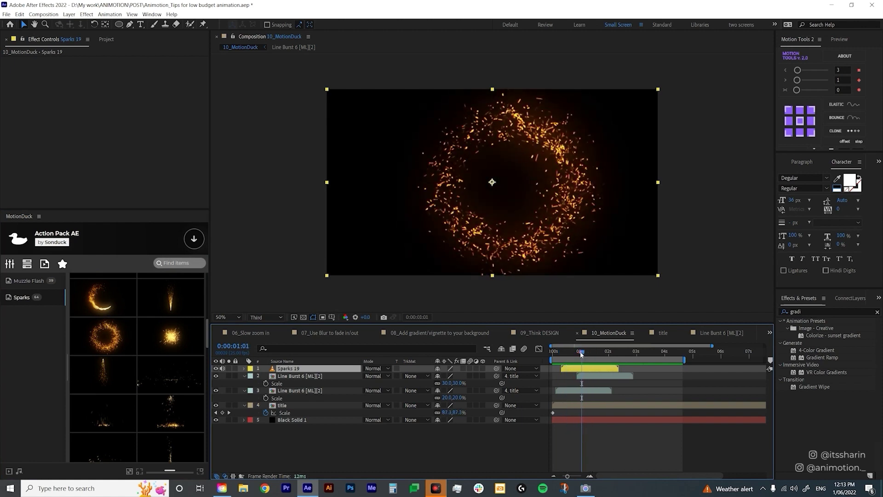
Step: Set the Sparks 19 layer's blend mode to Screen and shift the layer to start at 0:00:00:00
click(376, 368)
click(412, 138)
drag(559, 353, 545, 358)
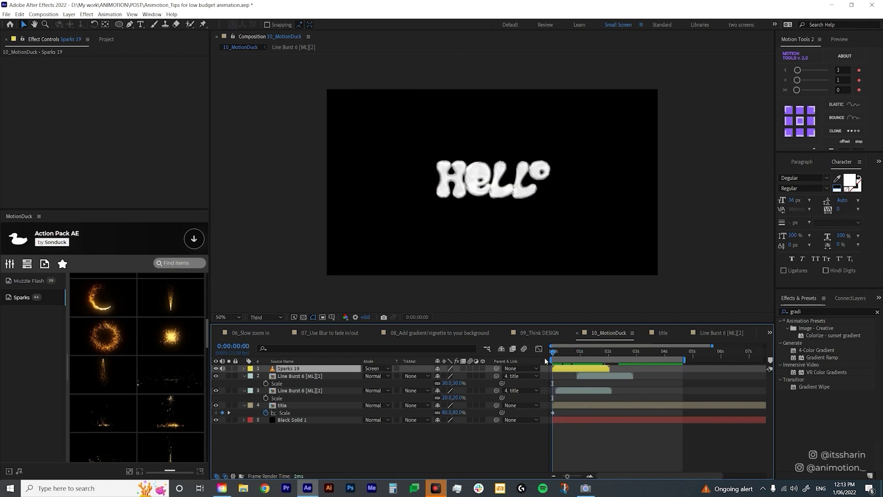
Step: Shift both Line Burst 6 layers to start at about 0:00:00:23 and 0:00:01:16, and preview the result
click(602, 376)
key(i)
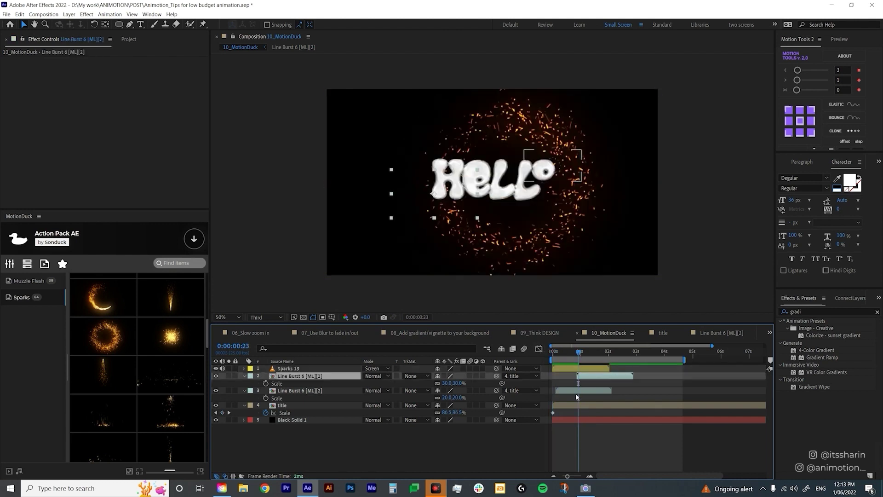
shift+click(576, 391)
drag(573, 392, 594, 392)
key(space)
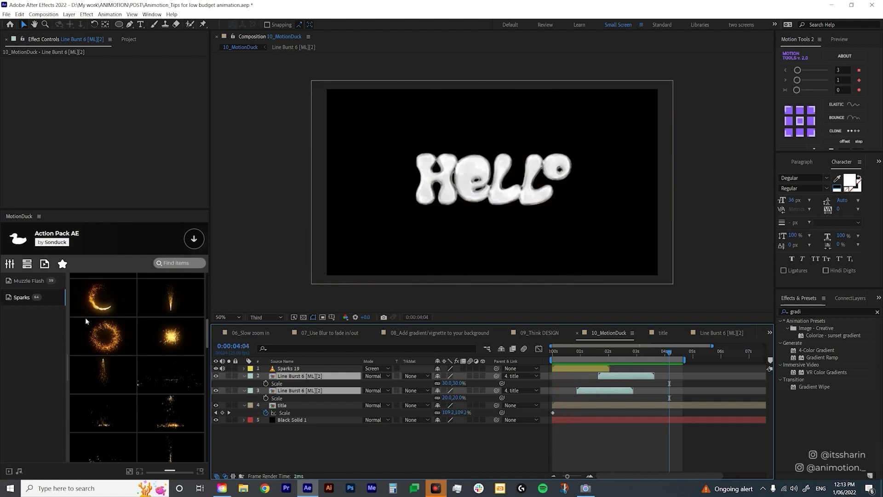
drag(590, 355, 604, 353)
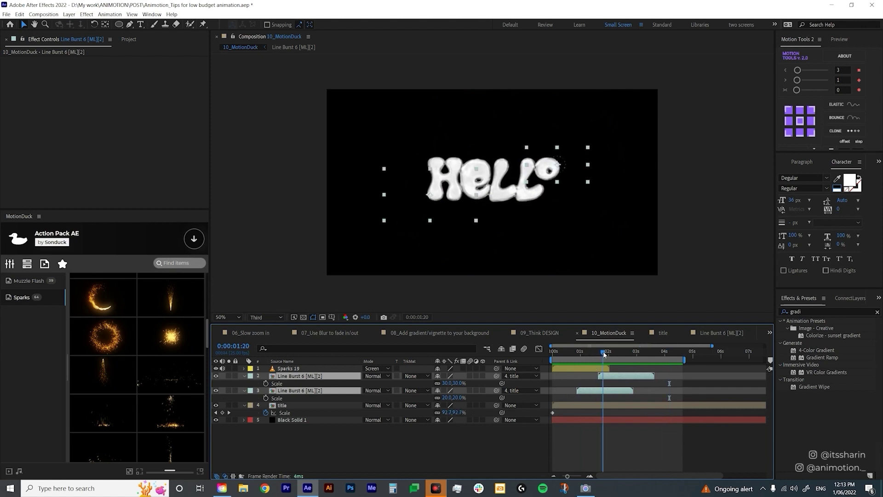